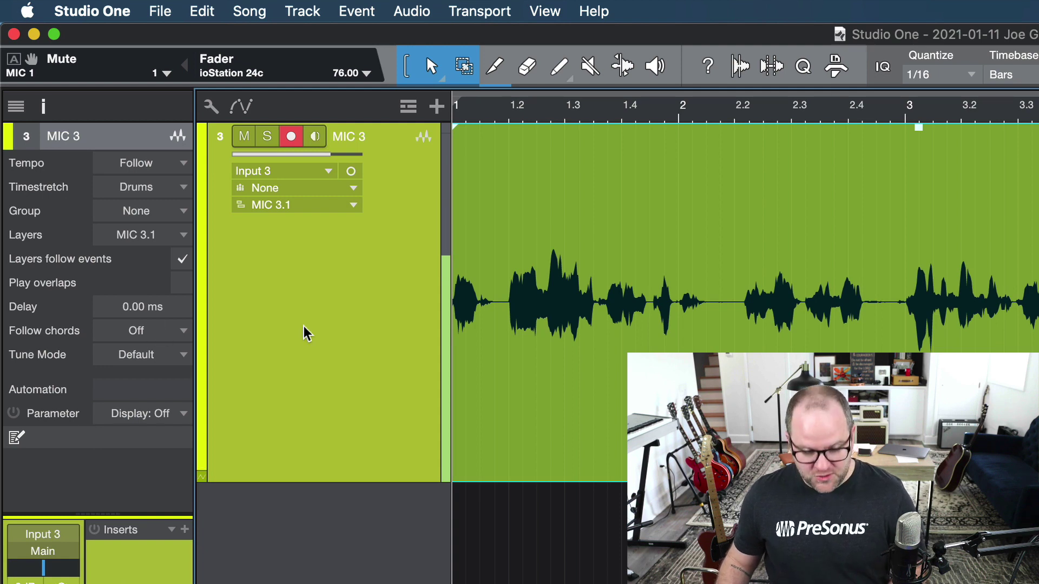
pyautogui.press('F3')
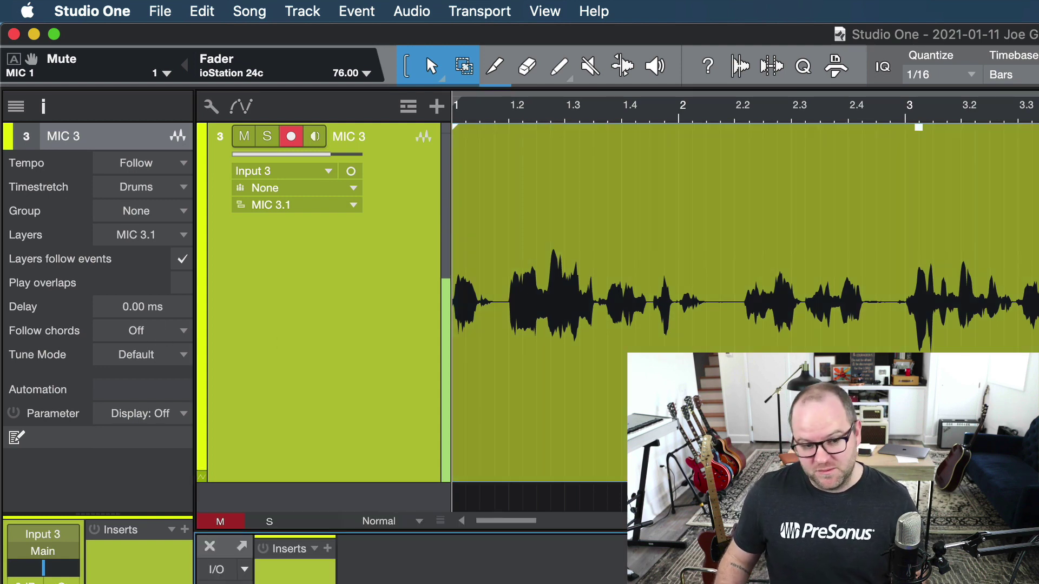
pyautogui.press('F3')
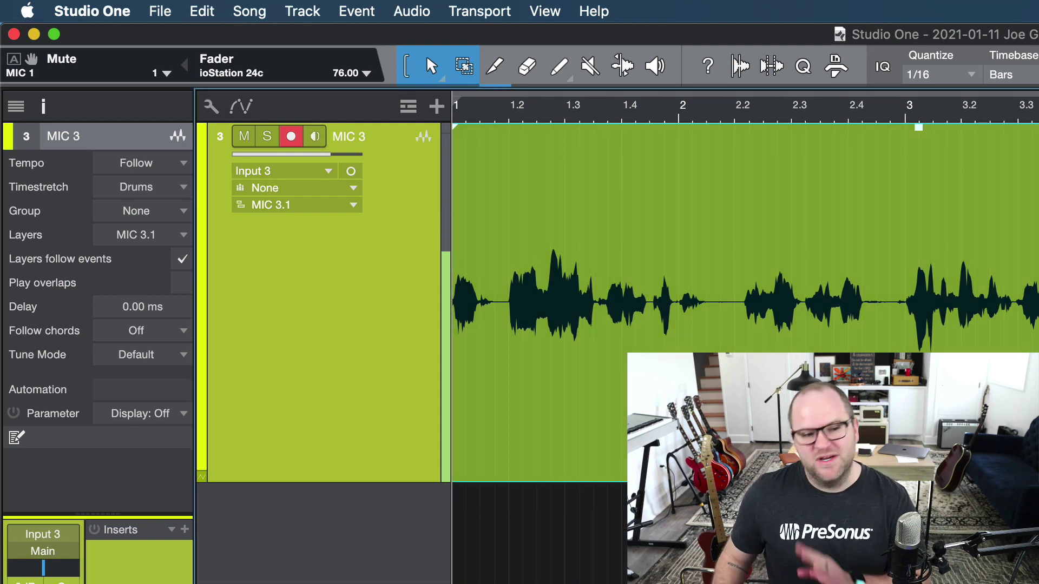
# Add a new layer named MIC 3.2 to the MIC 3 track and record a take on it.
pyautogui.click(143, 234)
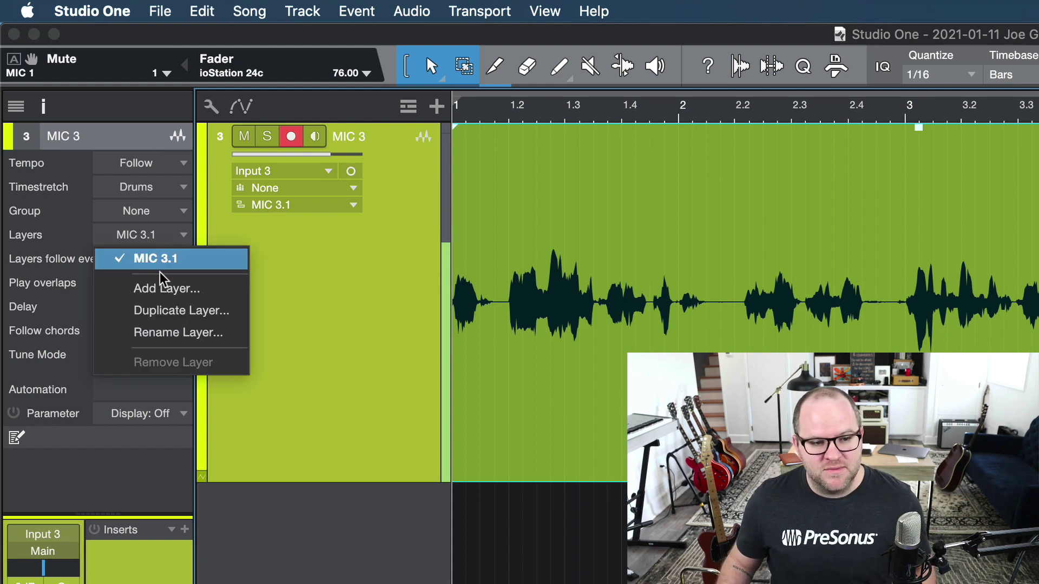
pyautogui.click(163, 289)
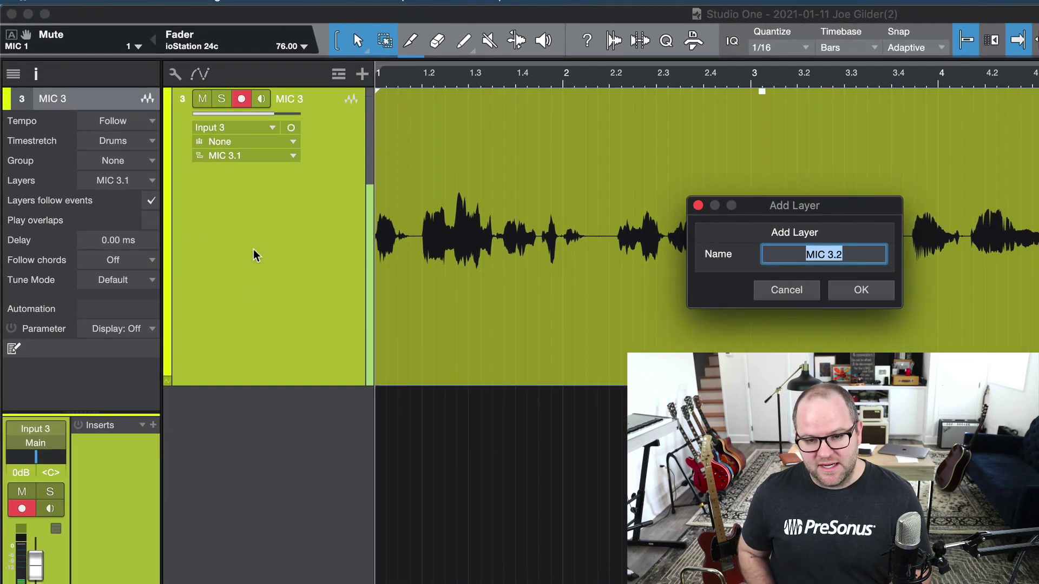
pyautogui.press('Return')
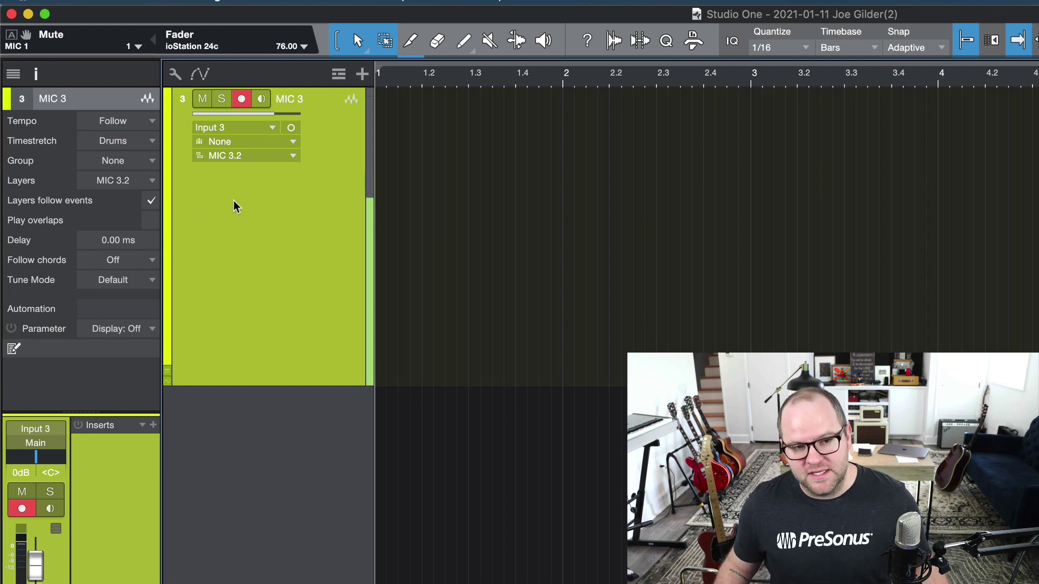
pyautogui.press('KP_Multiply')
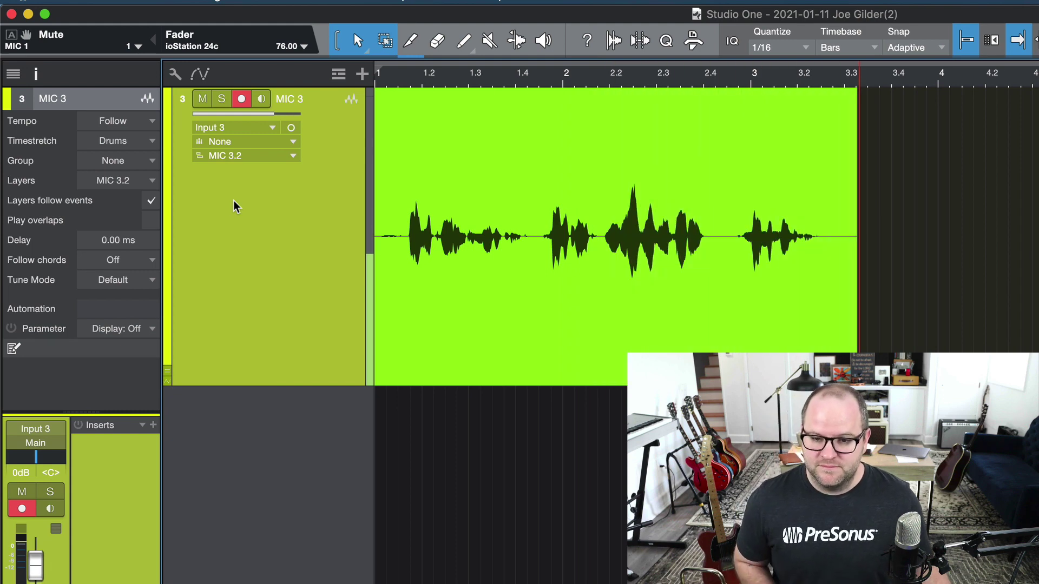
pyautogui.press('space')
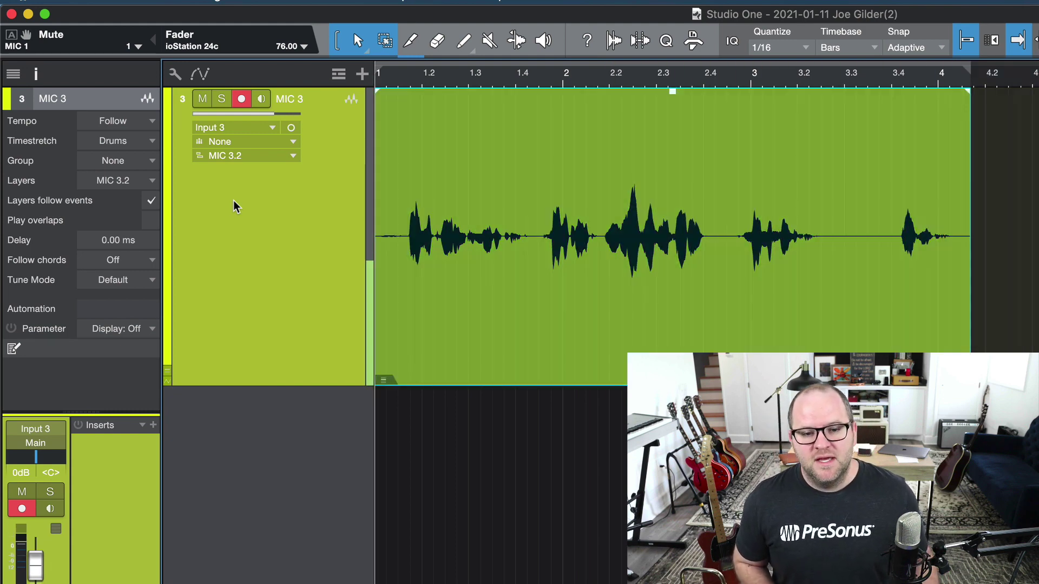
# Add another layer to the MIC 3 track, MIC 3.3, and record a take on it.
pyautogui.click(130, 181)
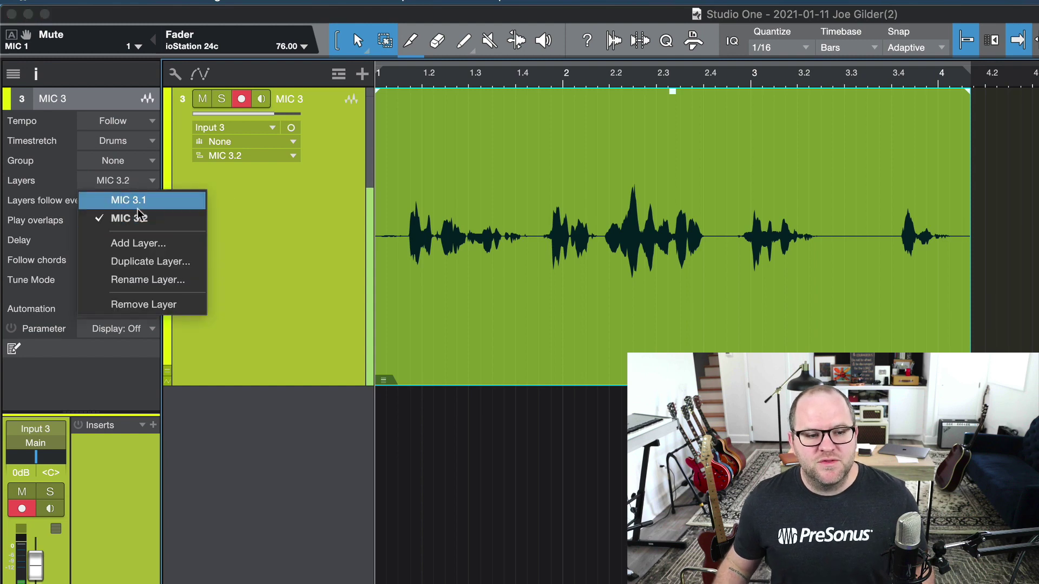
pyautogui.click(138, 244)
pyautogui.press('Return')
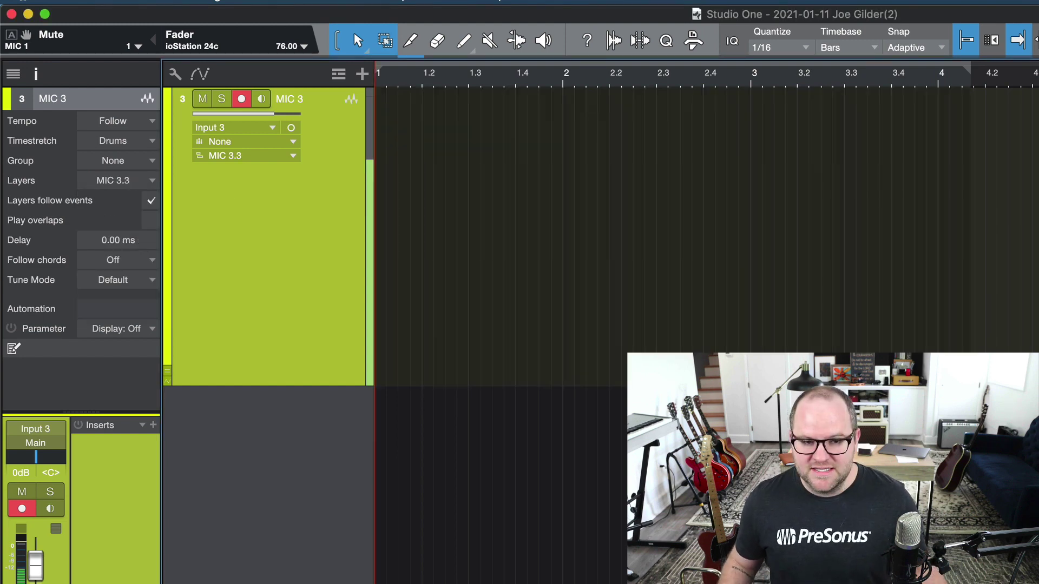
pyautogui.press('KP_Multiply')
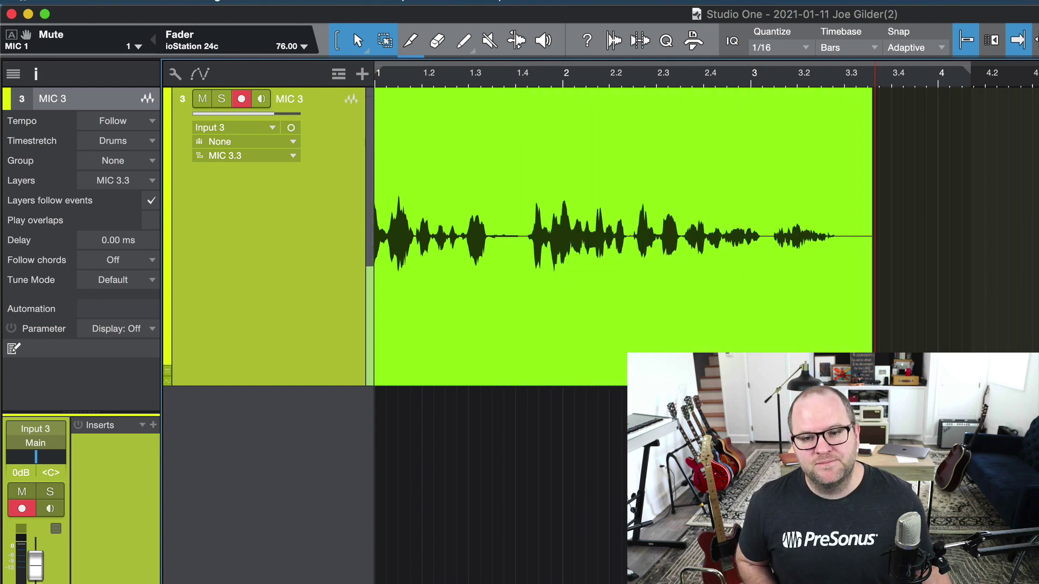
pyautogui.press('space')
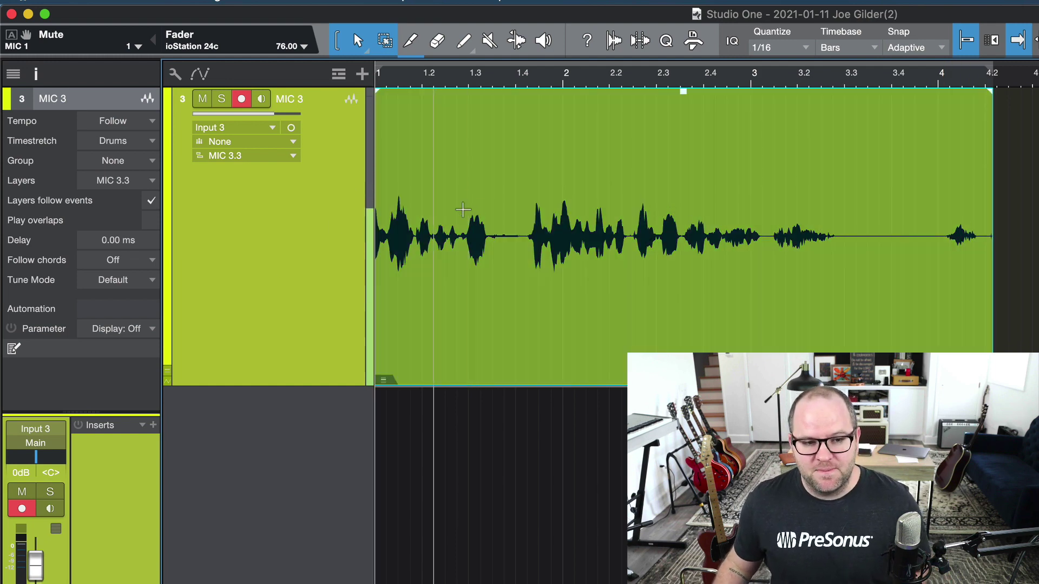
# Compare the recorded takes by switching the active layer among MIC 3.1, MIC 3.2 and MIC 3.3, ending on MIC 3.1.
pyautogui.click(113, 180)
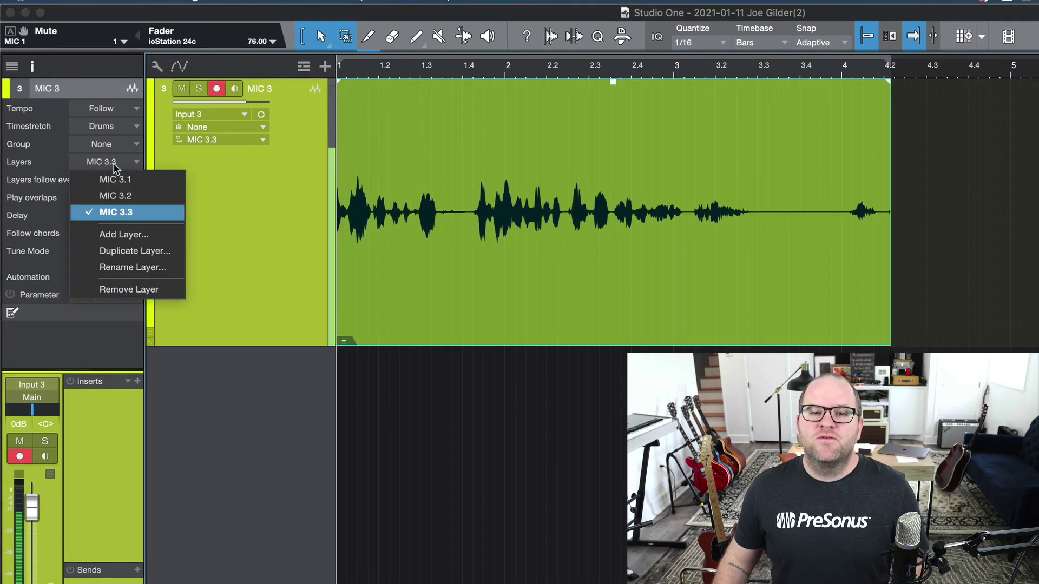
pyautogui.click(115, 179)
pyautogui.click(112, 163)
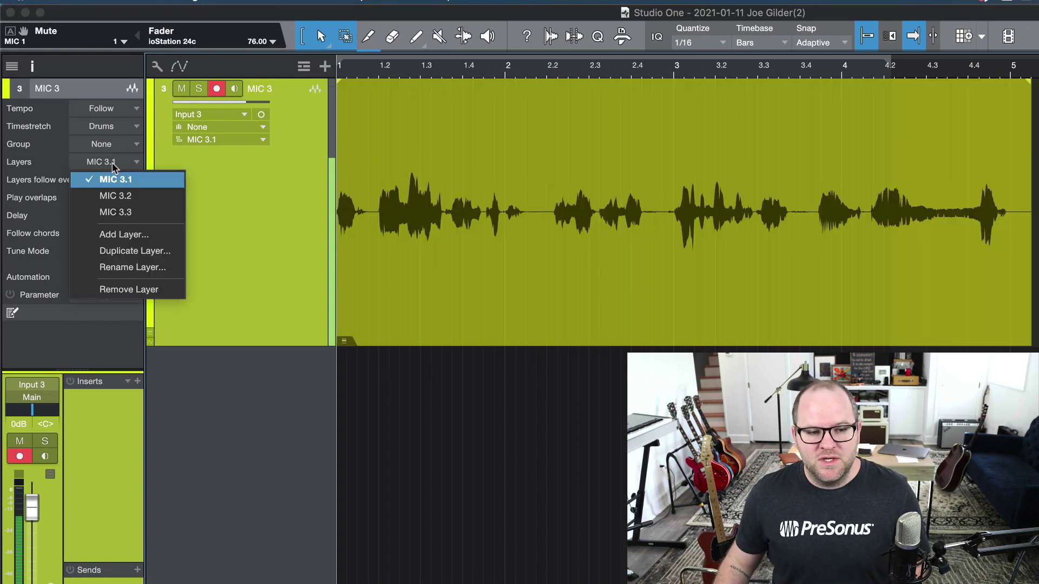
pyautogui.click(111, 194)
pyautogui.click(110, 161)
pyautogui.click(112, 179)
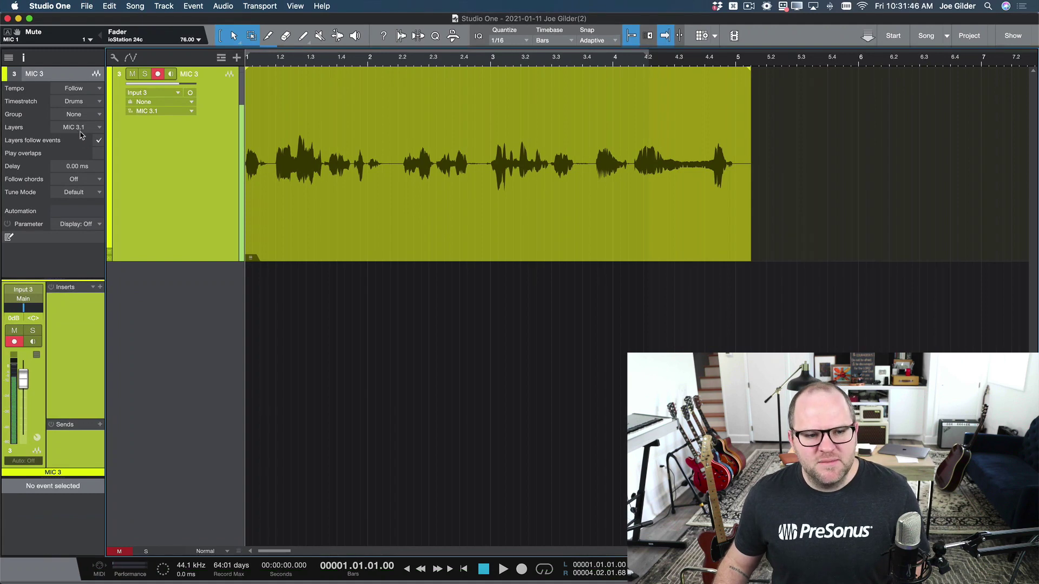
pyautogui.click(110, 161)
pyautogui.click(82, 164)
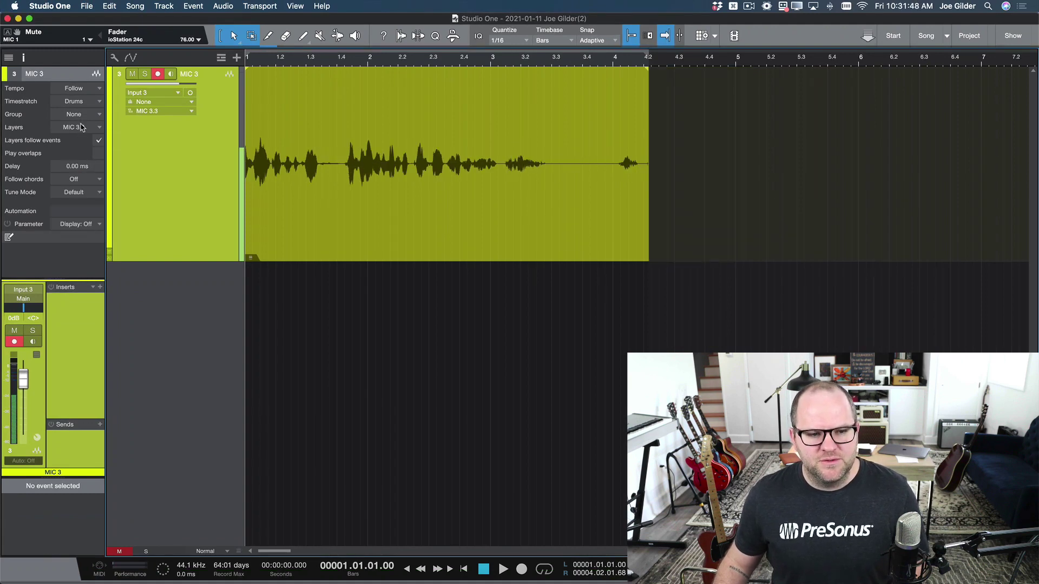
pyautogui.click(81, 127)
pyautogui.click(84, 141)
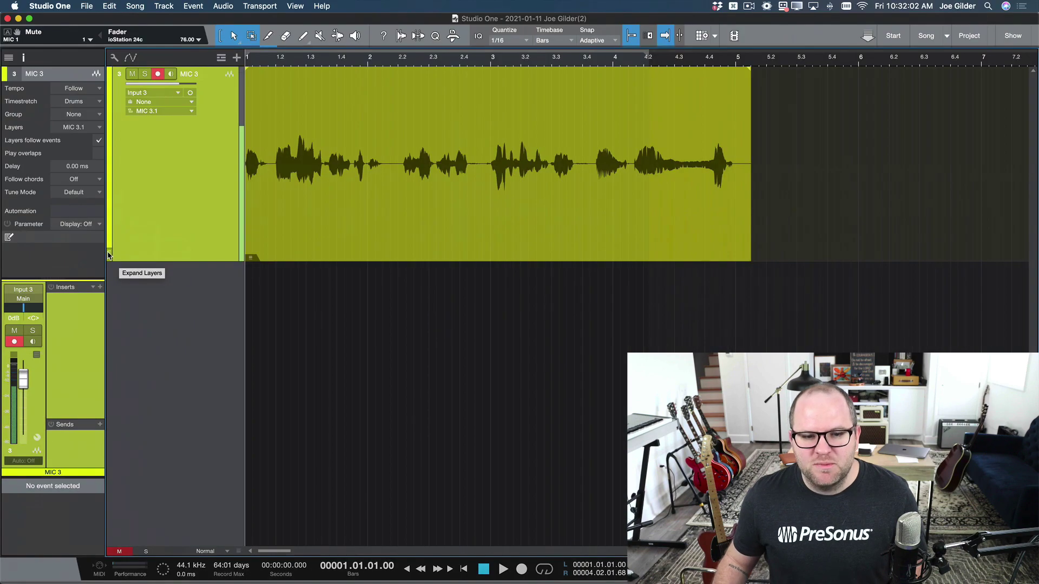
# Expand the layers of the MIC 3 track and activate the MIC 3.3 layer from its lane.
pyautogui.click(110, 254)
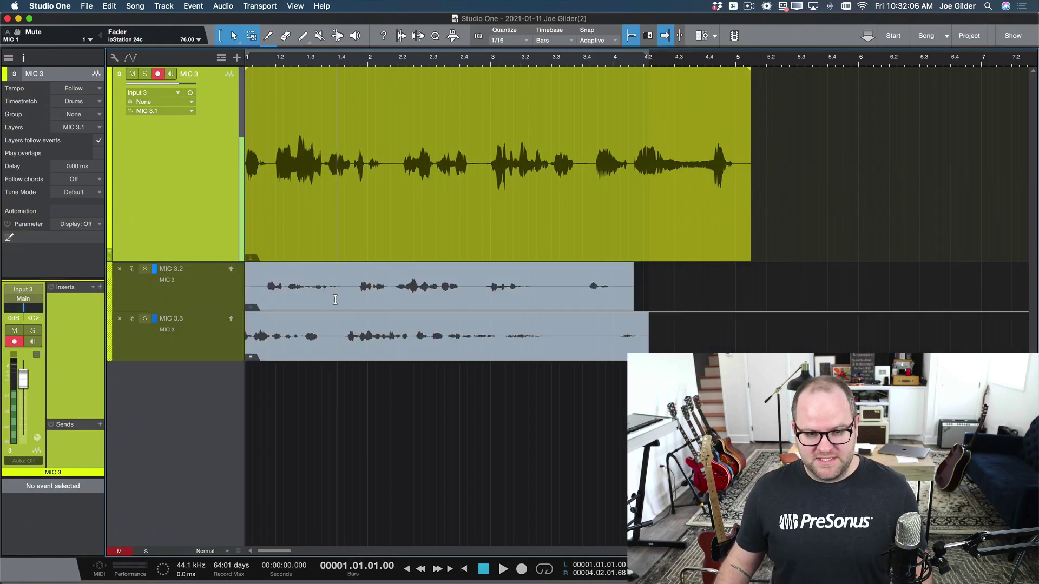
pyautogui.click(215, 294)
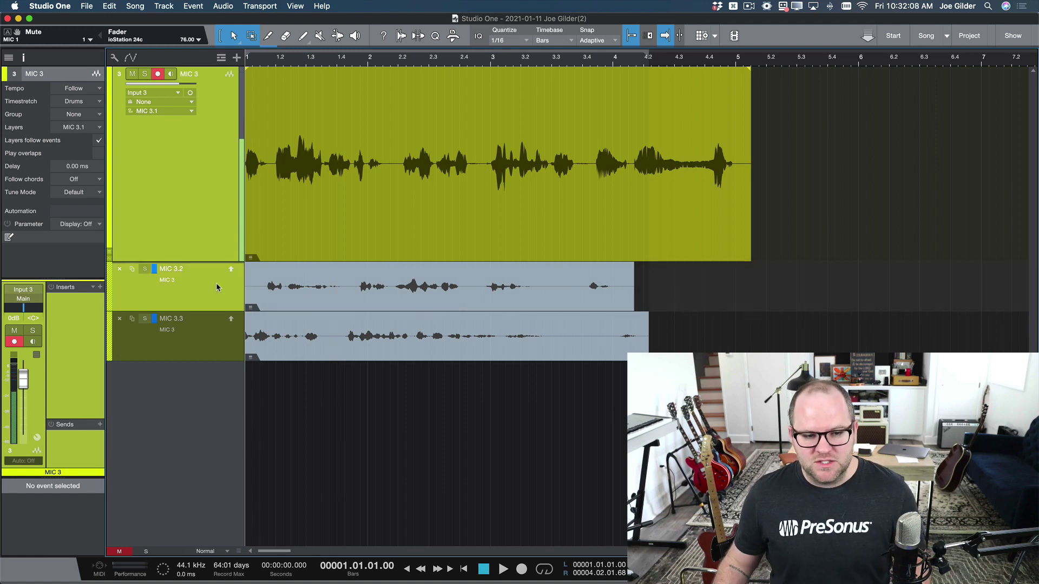
pyautogui.click(277, 196)
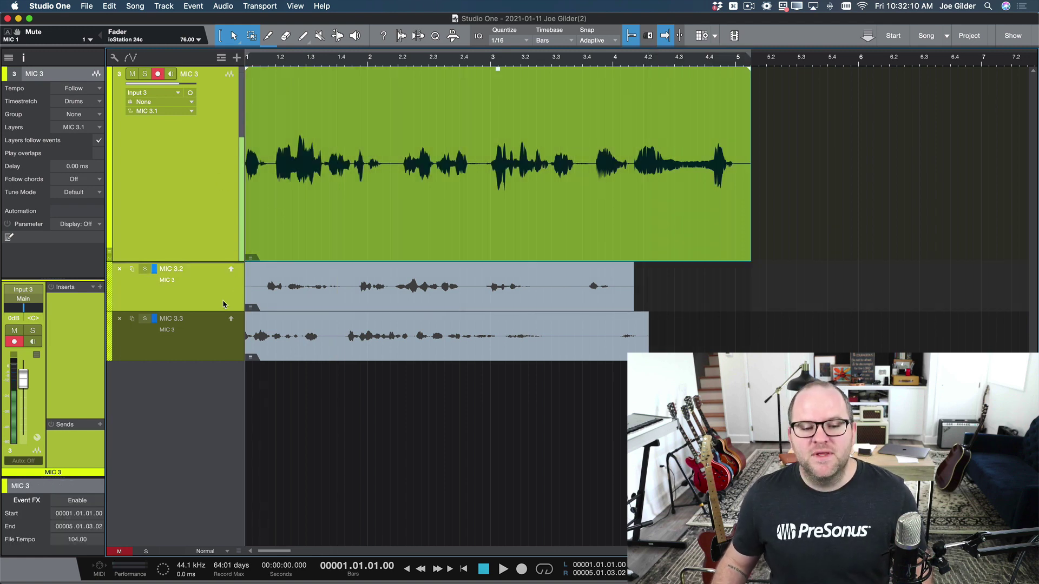
pyautogui.click(219, 350)
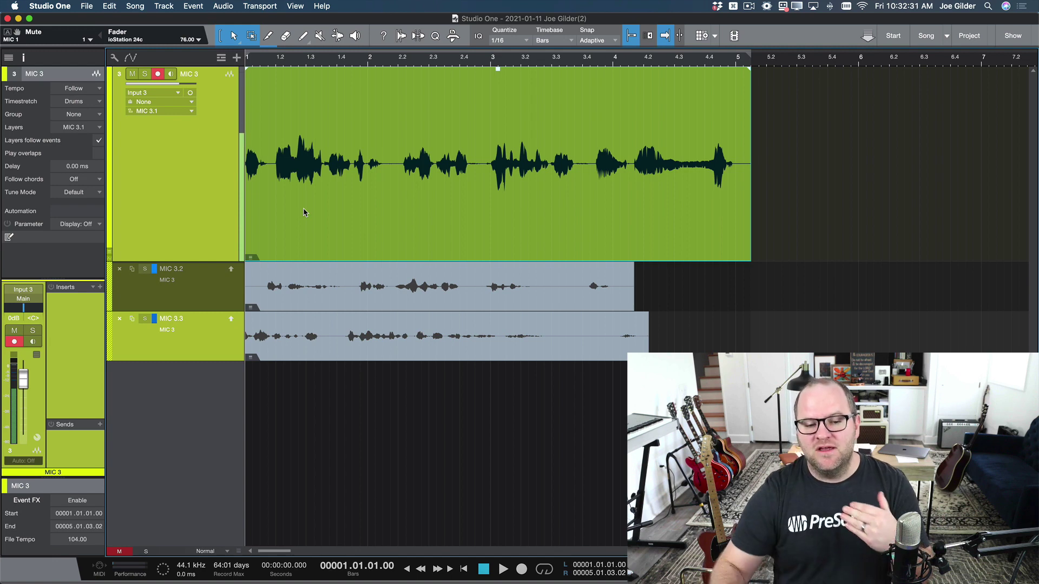
pyautogui.click(230, 319)
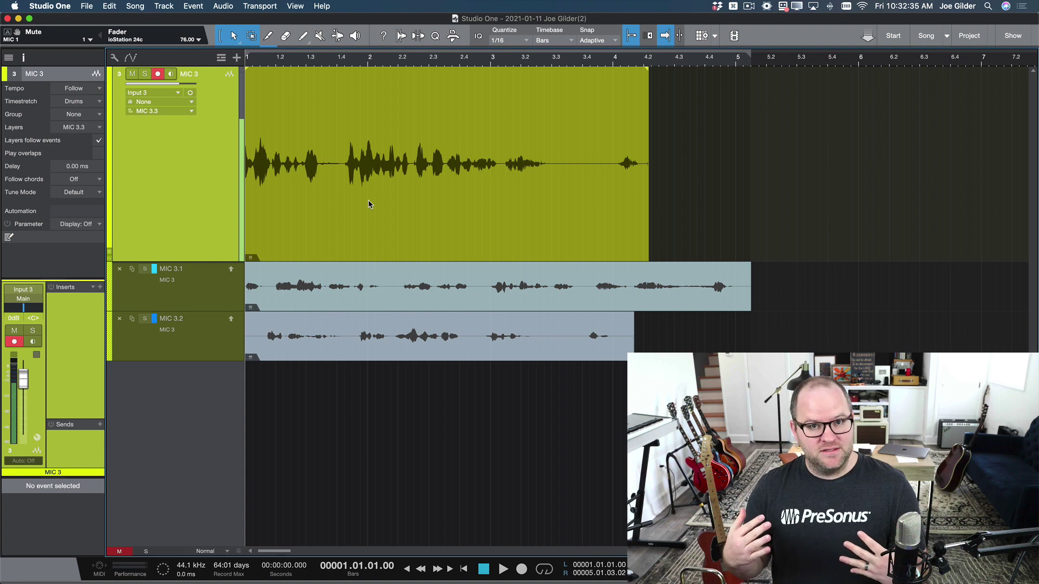
# With the layers expanded, set the track's active layer to MIC 3.1, MIC 3.2 and MIC 3.3 in turn.
pyautogui.click(86, 128)
pyautogui.click(83, 140)
pyautogui.click(85, 128)
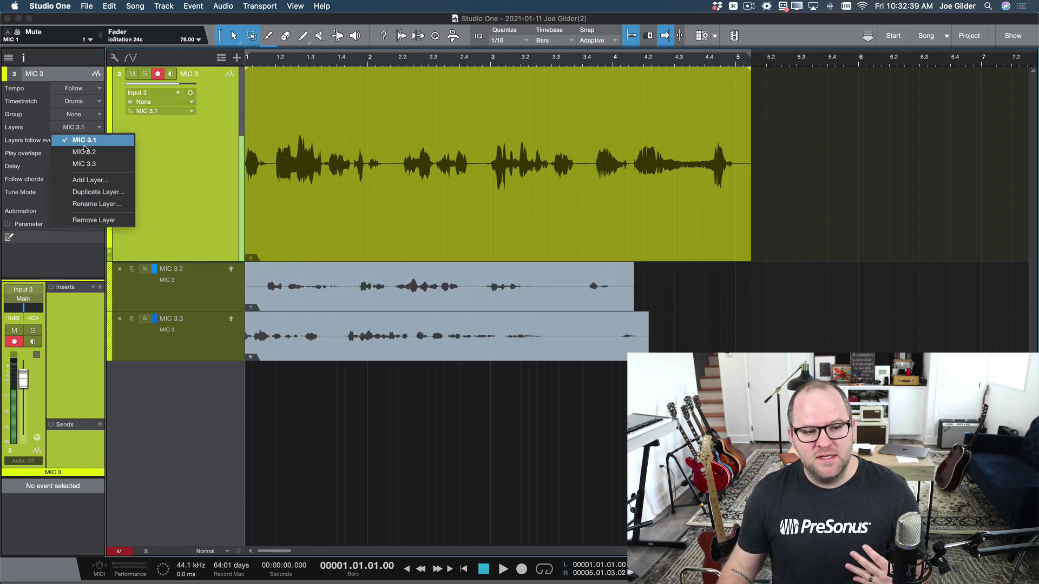
pyautogui.click(84, 152)
pyautogui.click(84, 130)
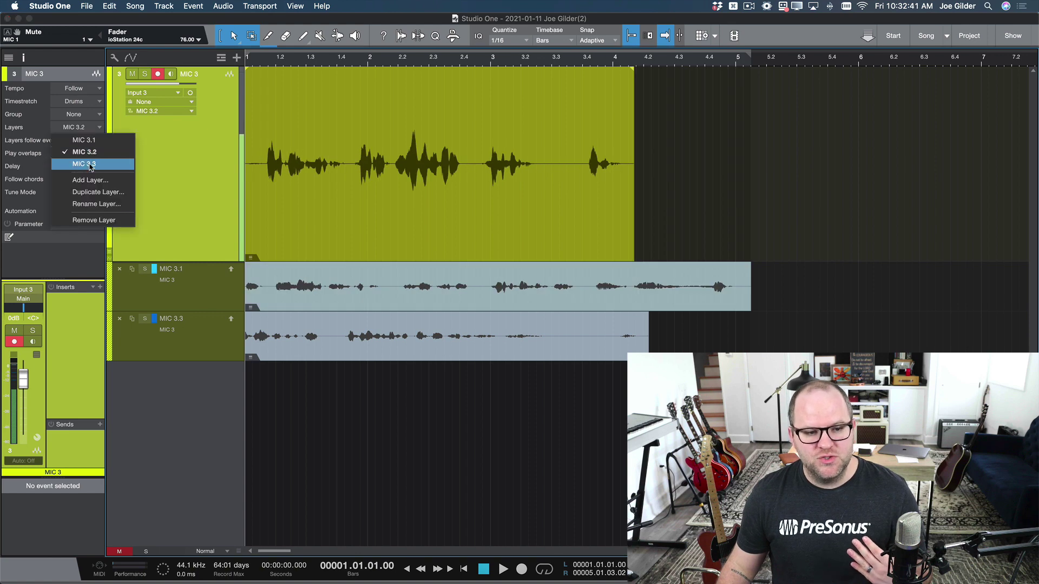
pyautogui.click(90, 167)
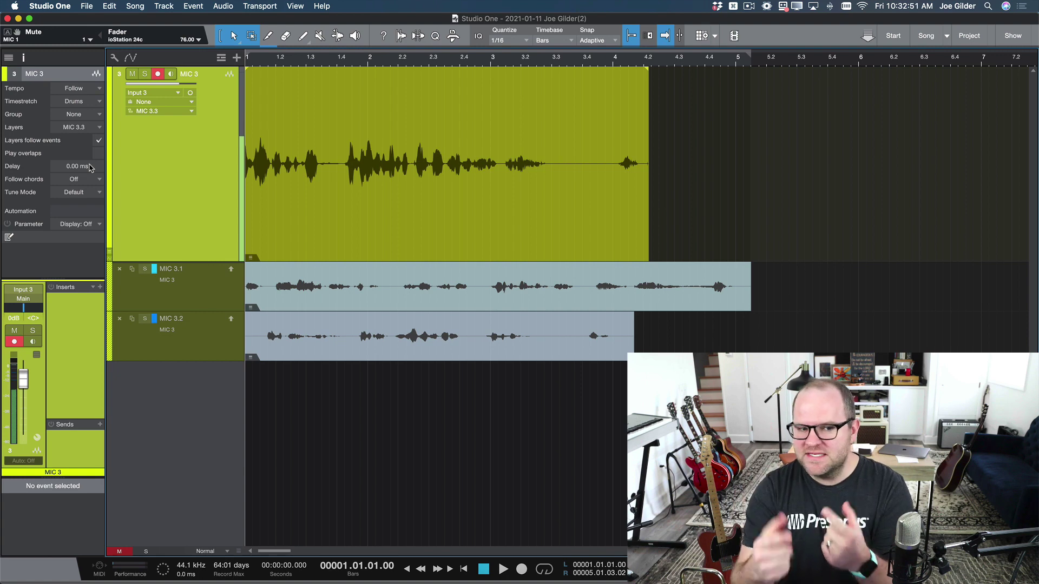
# Alternate the track's active layer between MIC 3.1 and MIC 3.3, ending on MIC 3.1.
pyautogui.click(91, 128)
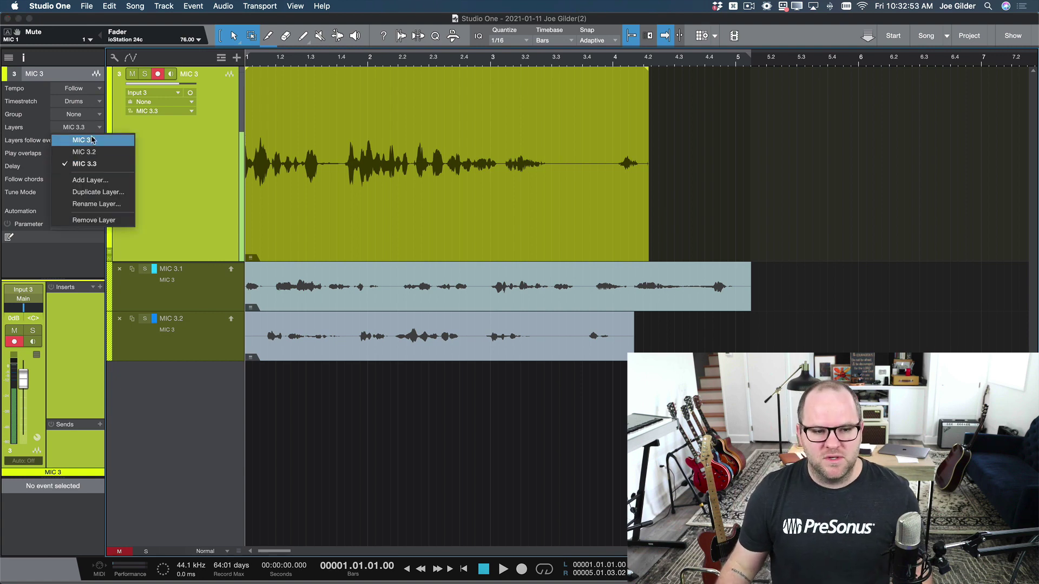
pyautogui.click(93, 140)
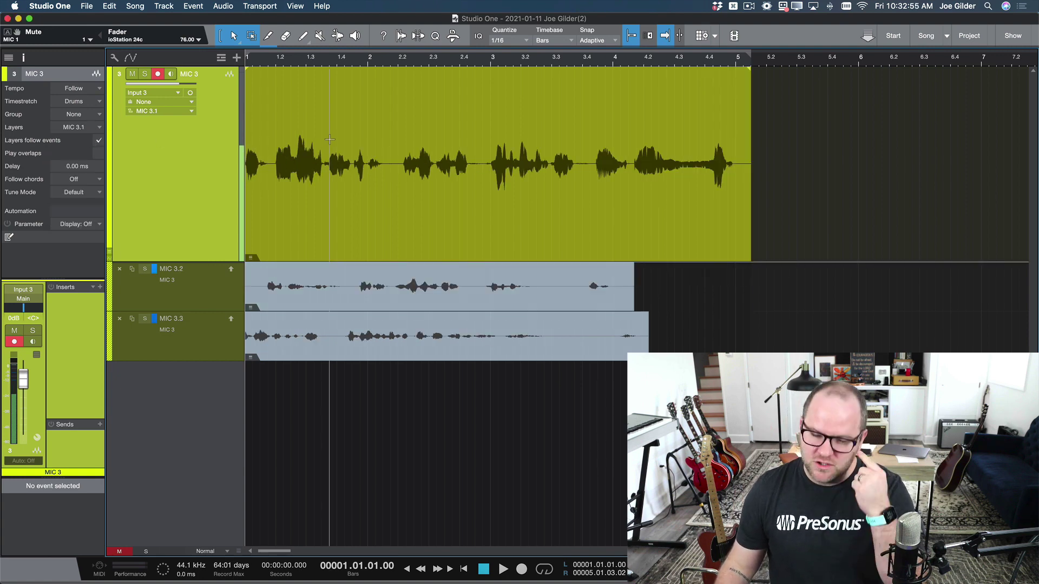
pyautogui.click(94, 127)
pyautogui.click(91, 154)
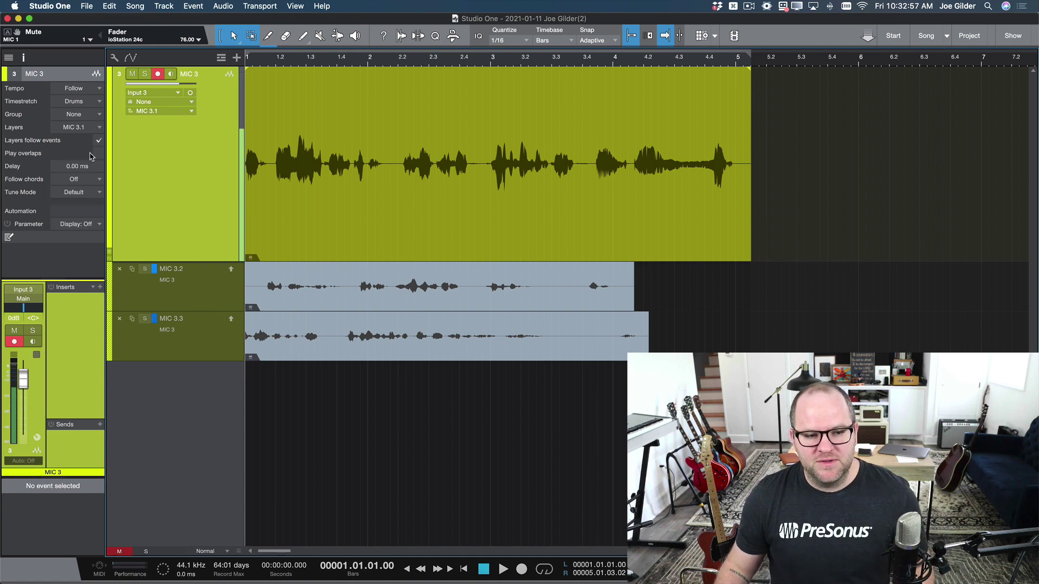
pyautogui.click(83, 130)
pyautogui.click(84, 155)
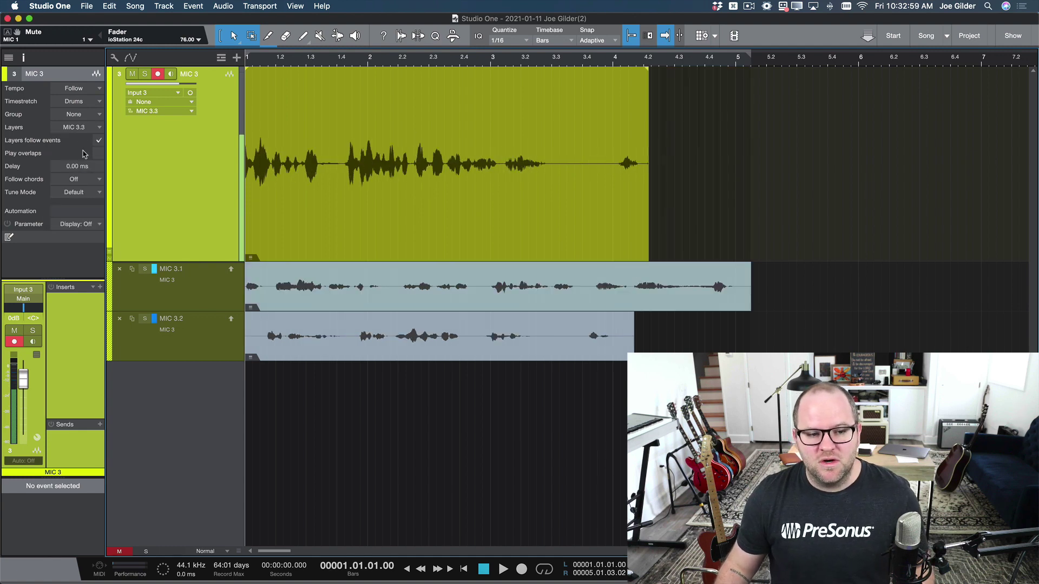
pyautogui.click(83, 130)
pyautogui.click(83, 138)
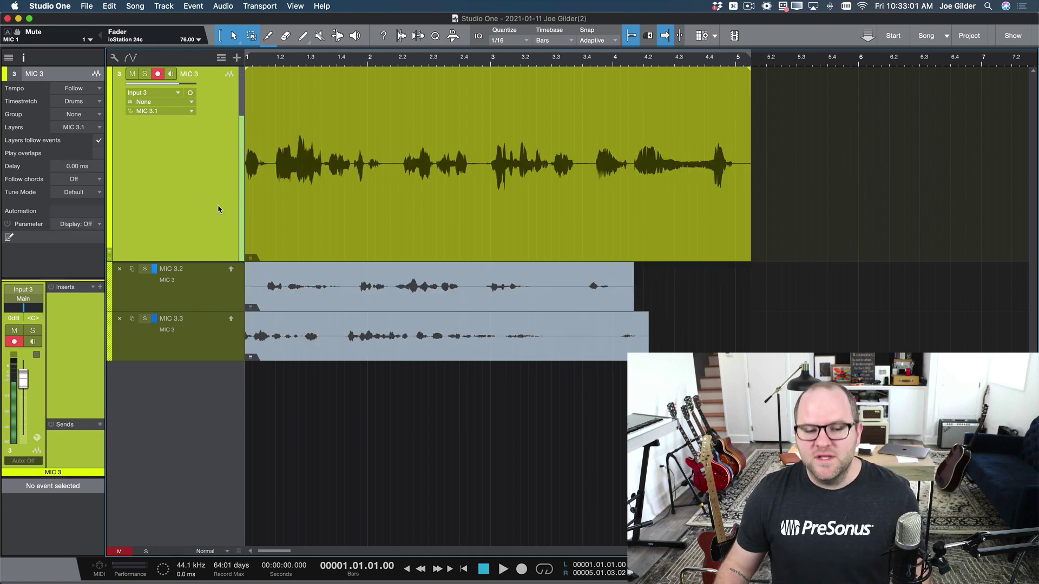
# Collapse and expand the MIC 3 track's layers several times, ending with the layer lanes expanded.
pyautogui.click(110, 253)
pyautogui.click(110, 253)
pyautogui.click(110, 253)
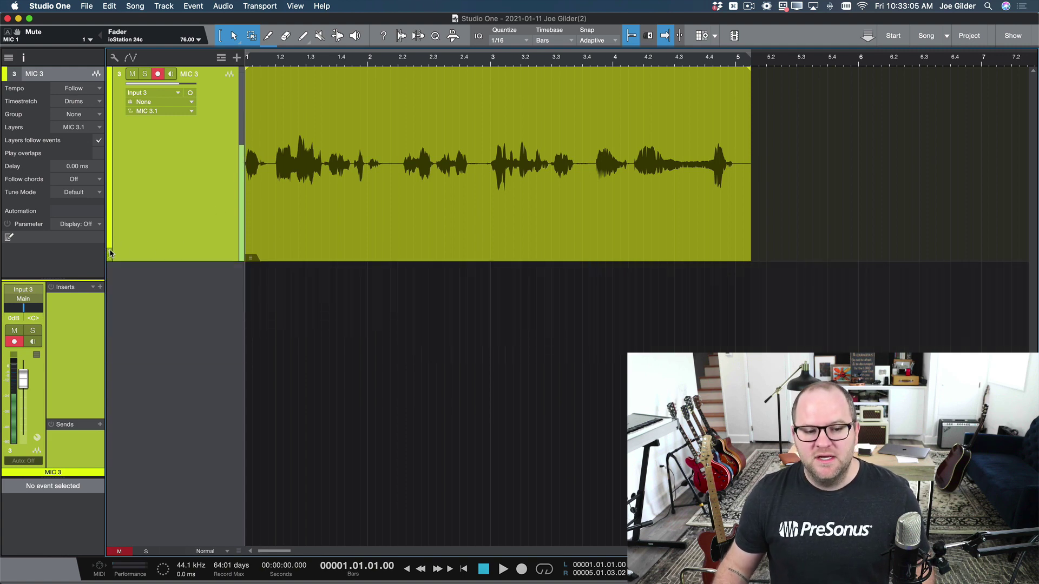
pyautogui.click(110, 253)
pyautogui.click(110, 253)
pyautogui.click(109, 253)
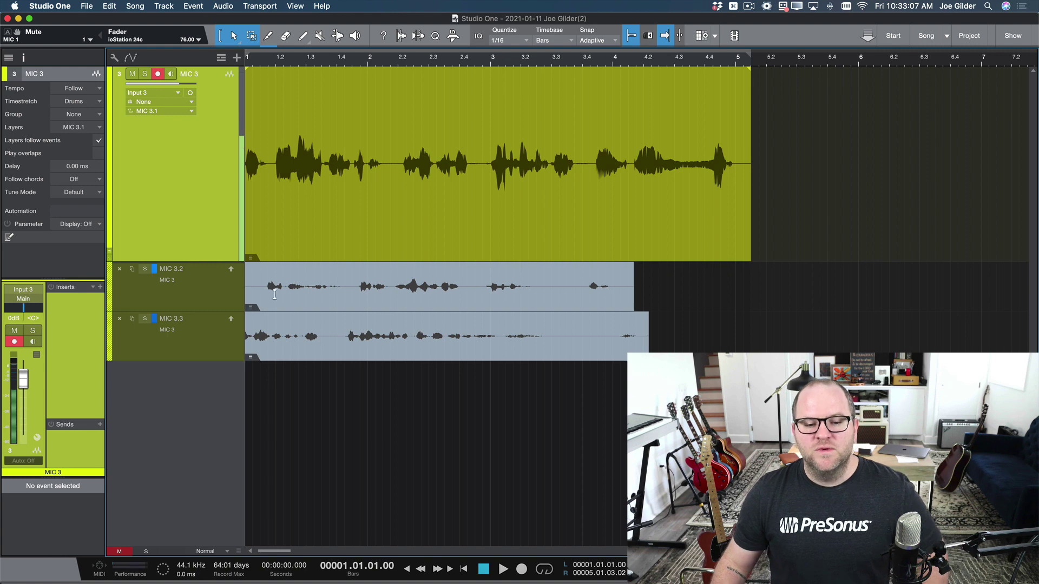
# Activate layers MIC 3.2, MIC 3.3 and MIC 3.1 in turn directly from their lanes.
pyautogui.click(232, 270)
pyautogui.click(231, 321)
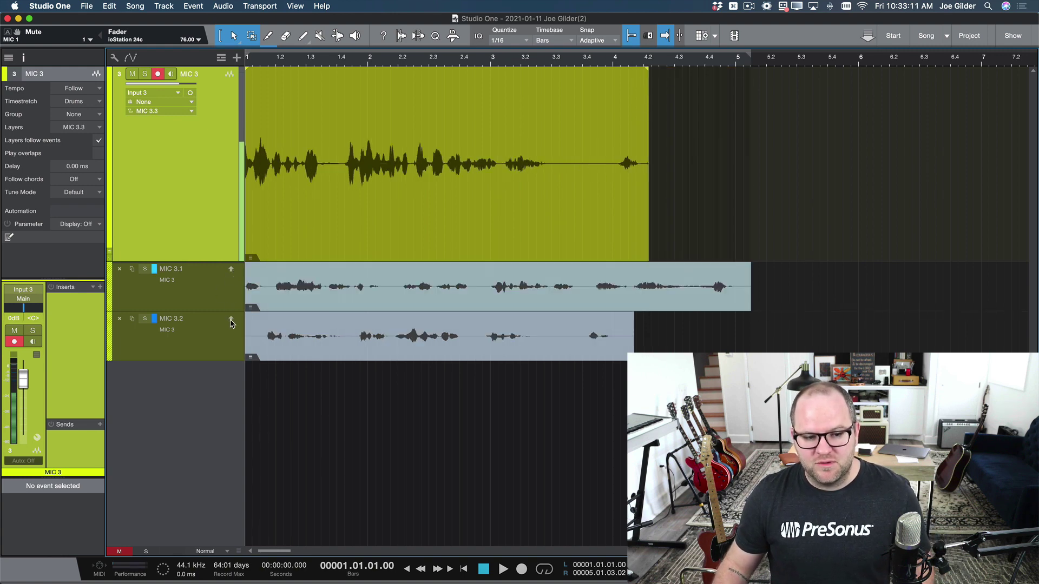
pyautogui.click(231, 270)
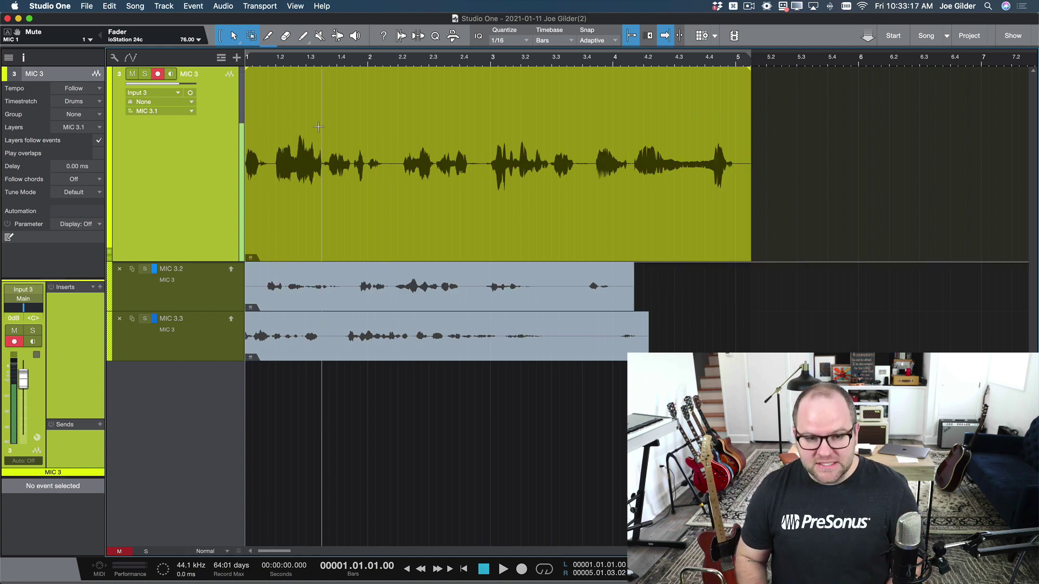
# Play the song from the start while switching the active layer to MIC 3.2 and MIC 3.3, ending with playback stopped.
pyautogui.press('space')
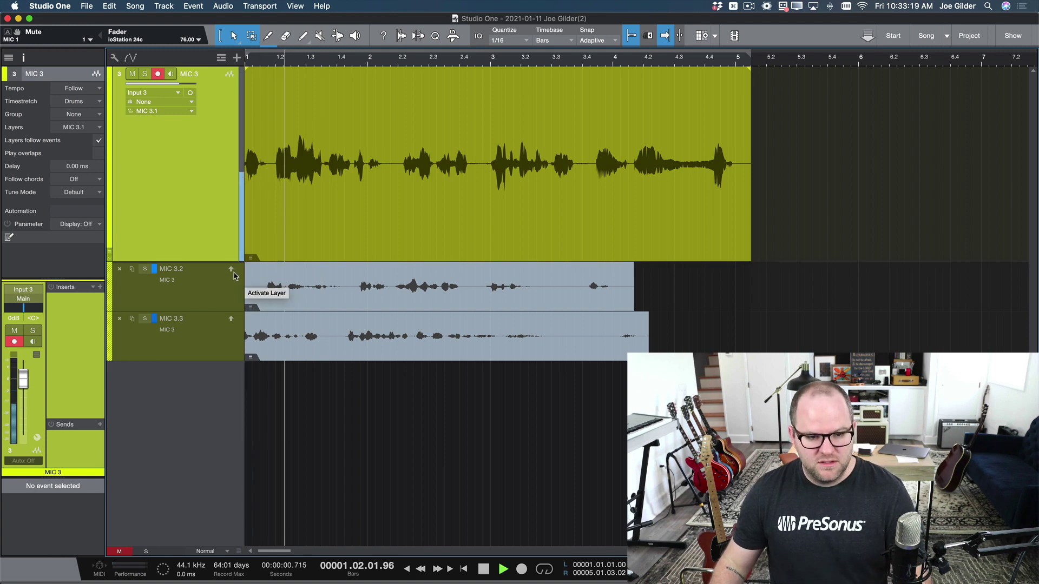
pyautogui.click(233, 273)
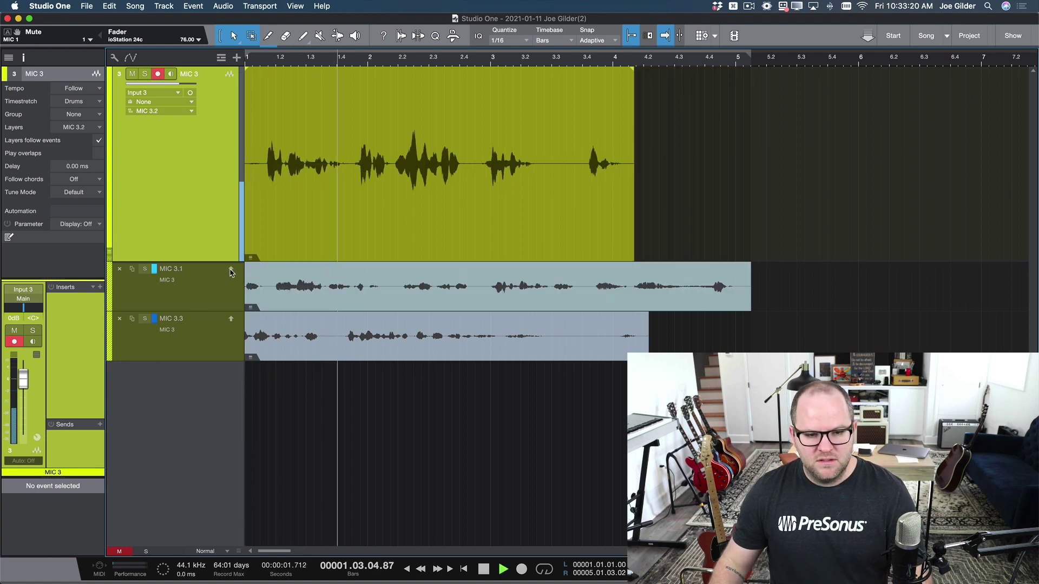
pyautogui.click(231, 321)
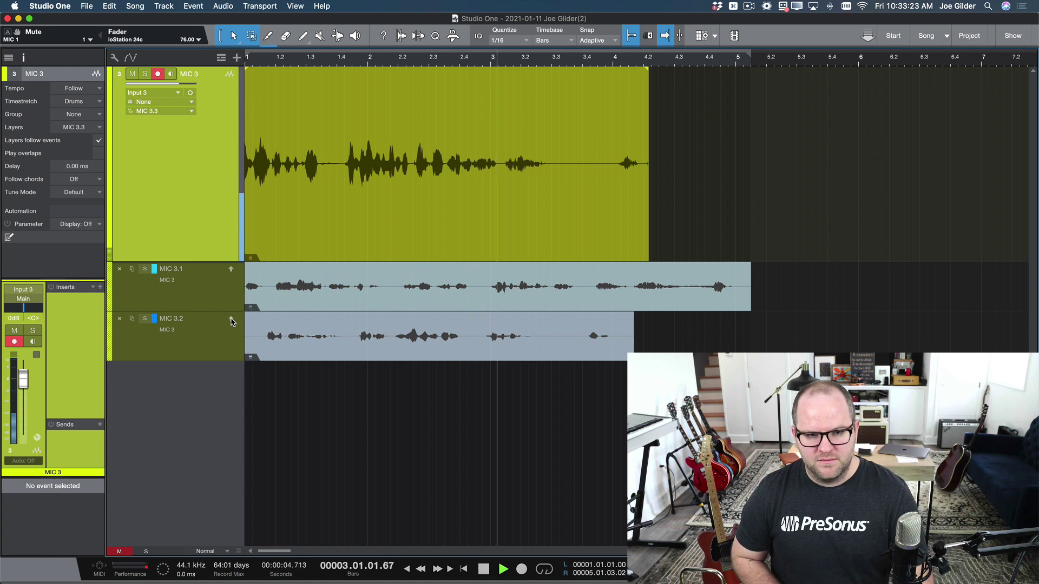
pyautogui.press('space')
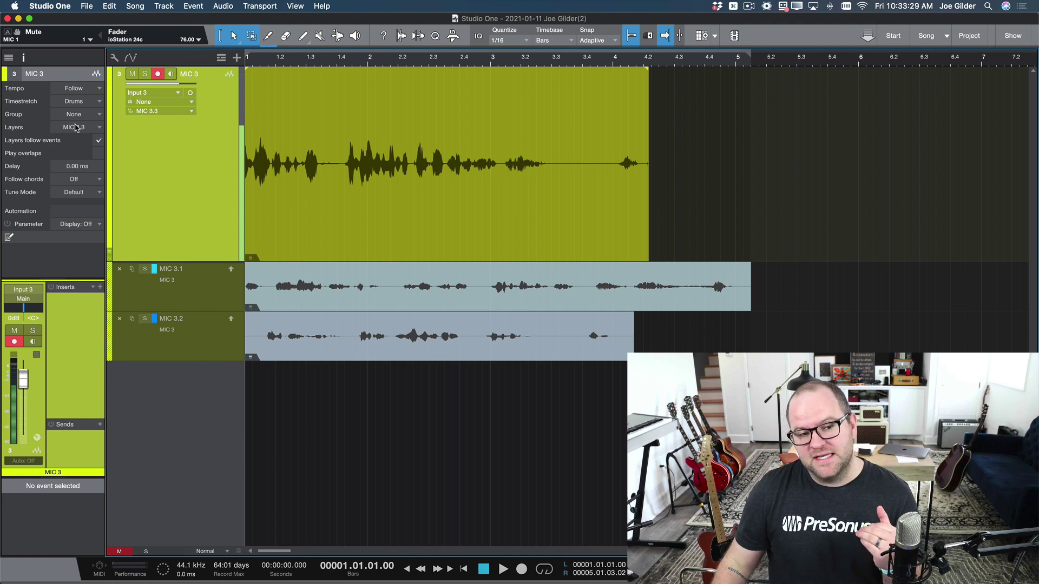
# Collapse and re-expand the MIC 3 track's layers, and make layer MIC 3.1 the active one.
pyautogui.click(108, 252)
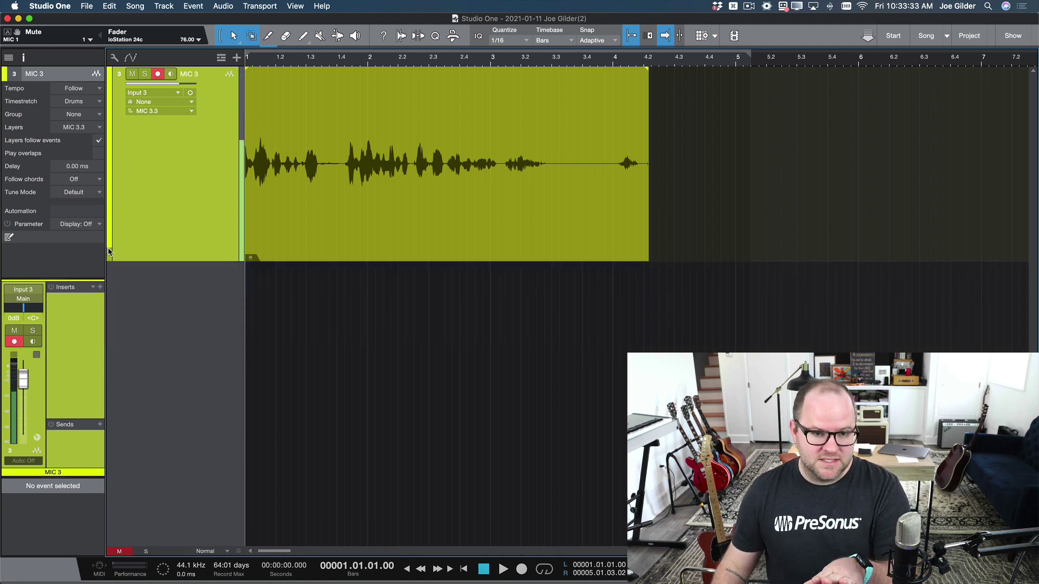
pyautogui.click(108, 252)
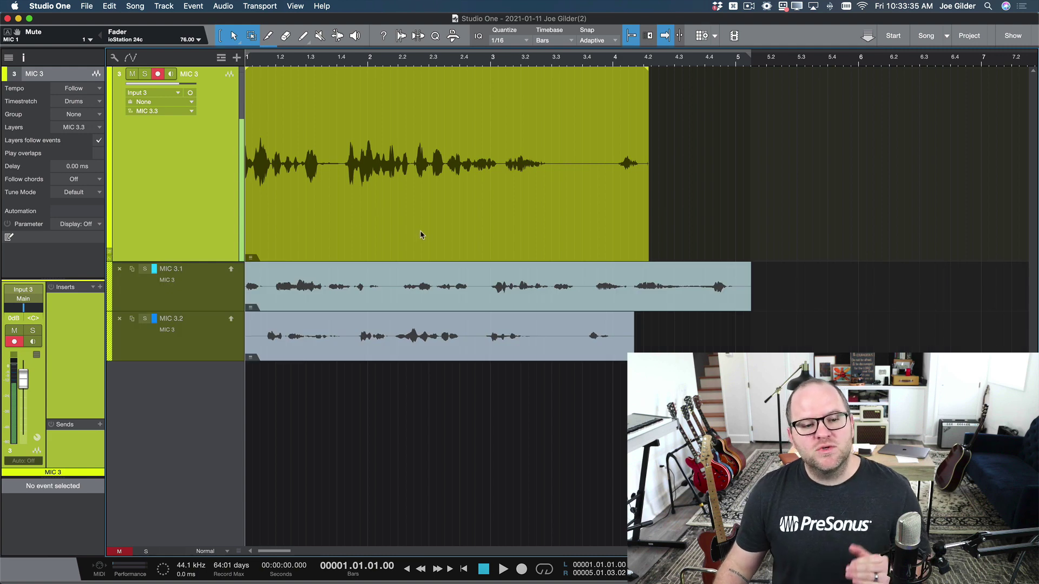
pyautogui.click(215, 304)
pyautogui.click(214, 328)
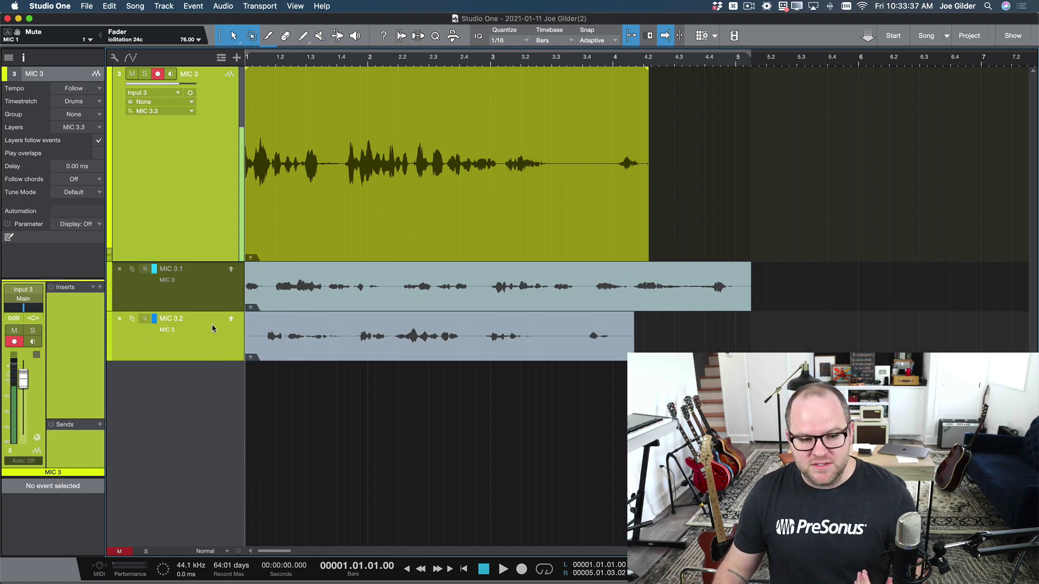
pyautogui.click(209, 303)
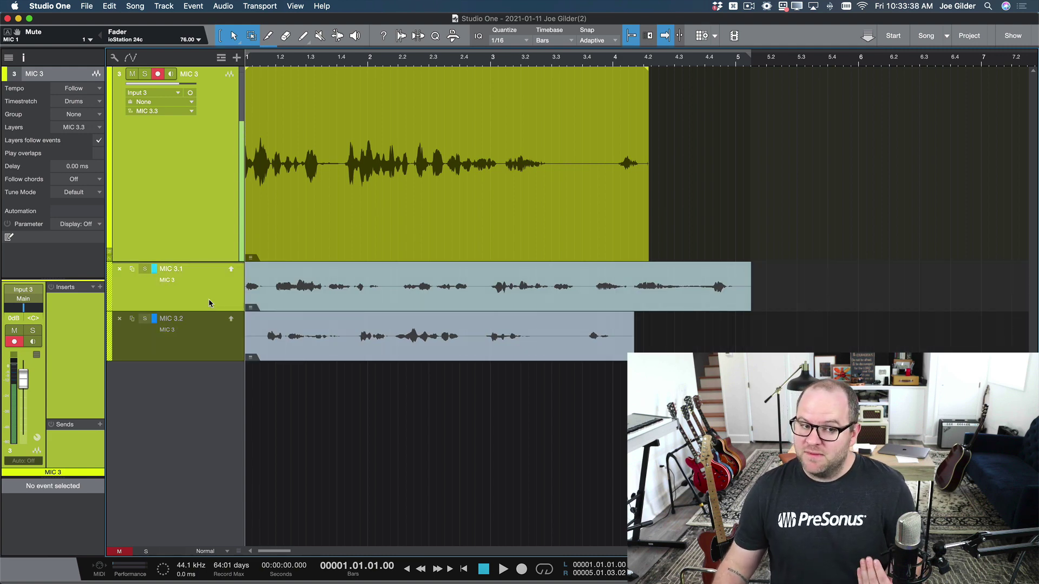
pyautogui.click(230, 269)
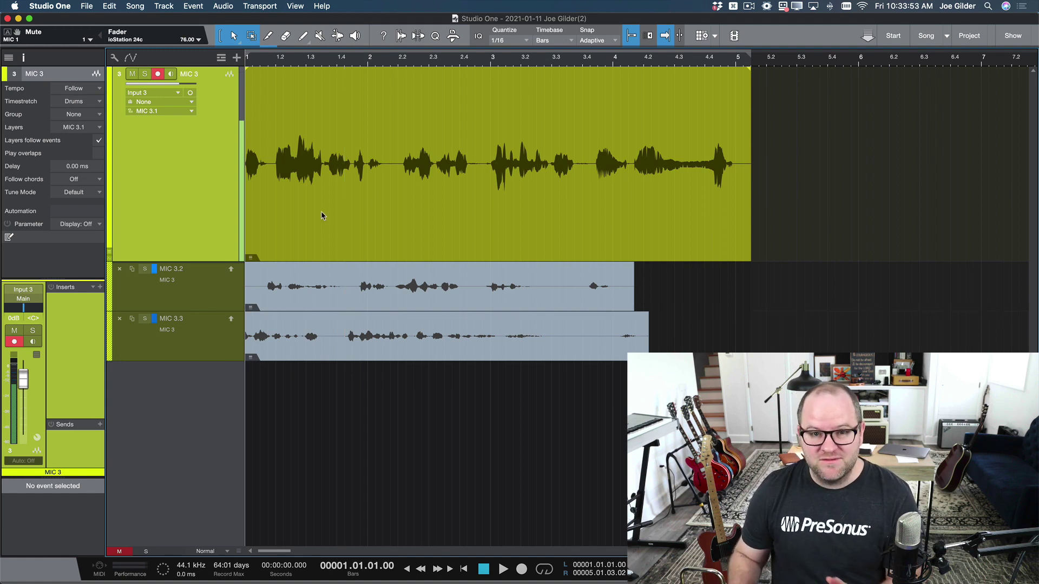
pyautogui.click(98, 8)
pyautogui.click(97, 8)
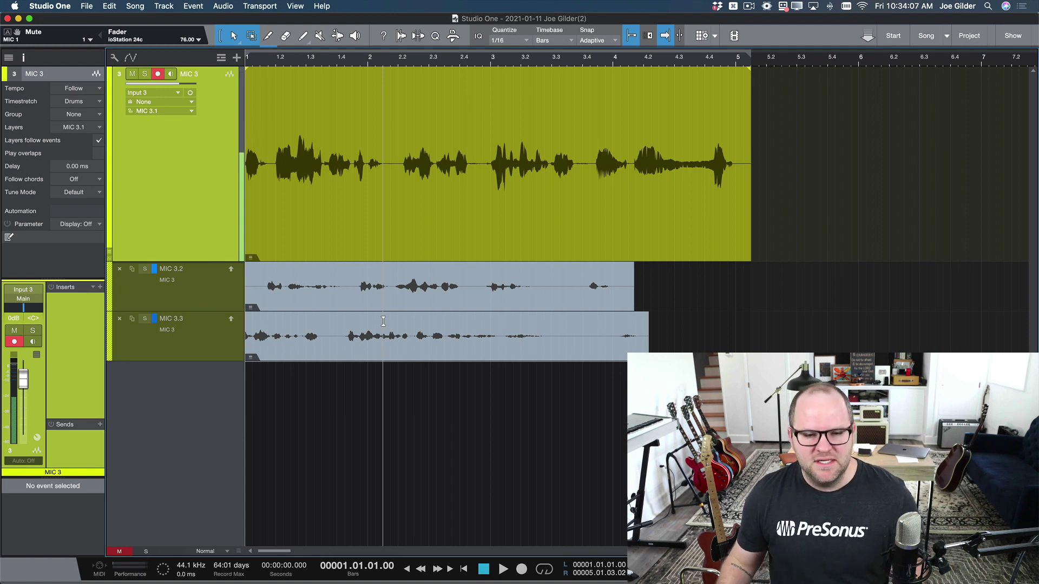
# Add a new empty layer named COMP to the MIC 3 track.
pyautogui.click(215, 193)
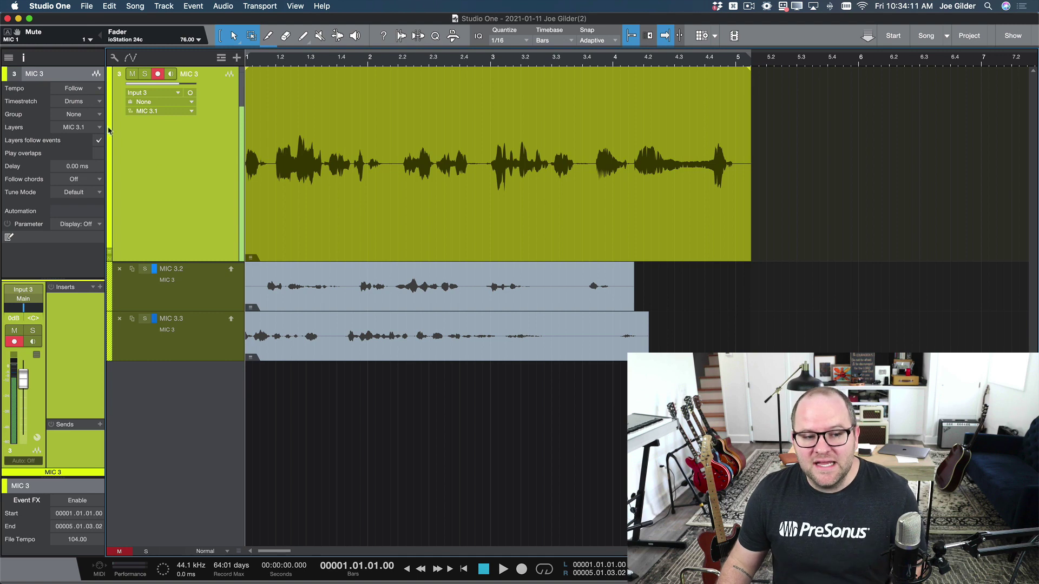
pyautogui.click(86, 128)
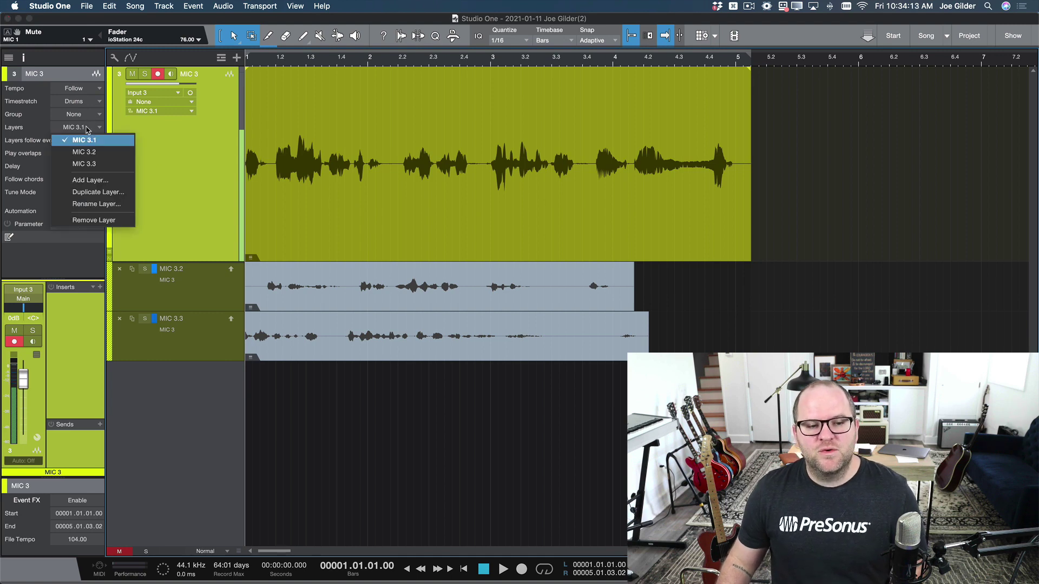
pyautogui.click(92, 180)
pyautogui.write('COMP')
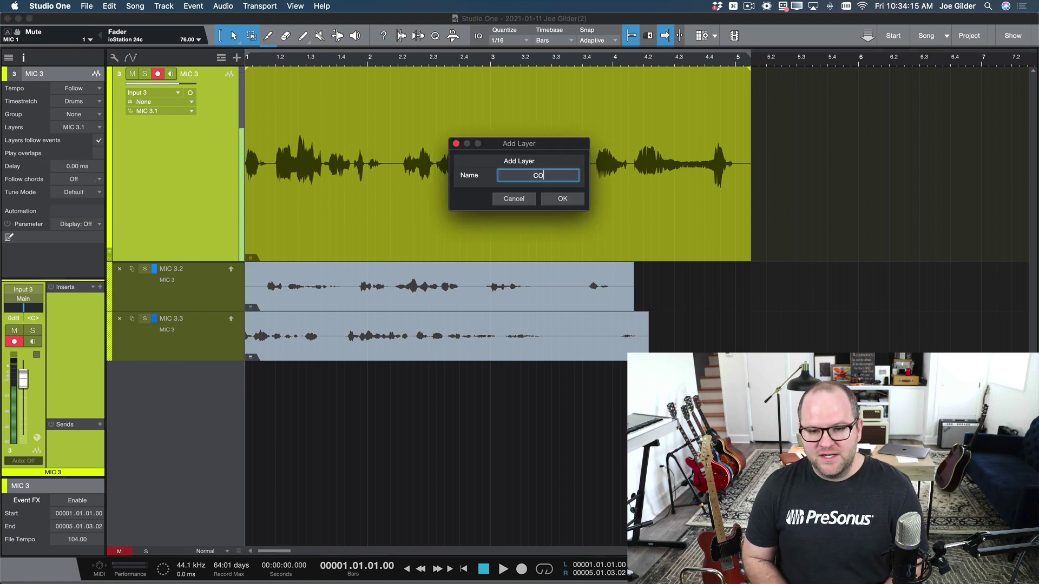
pyautogui.press('Return')
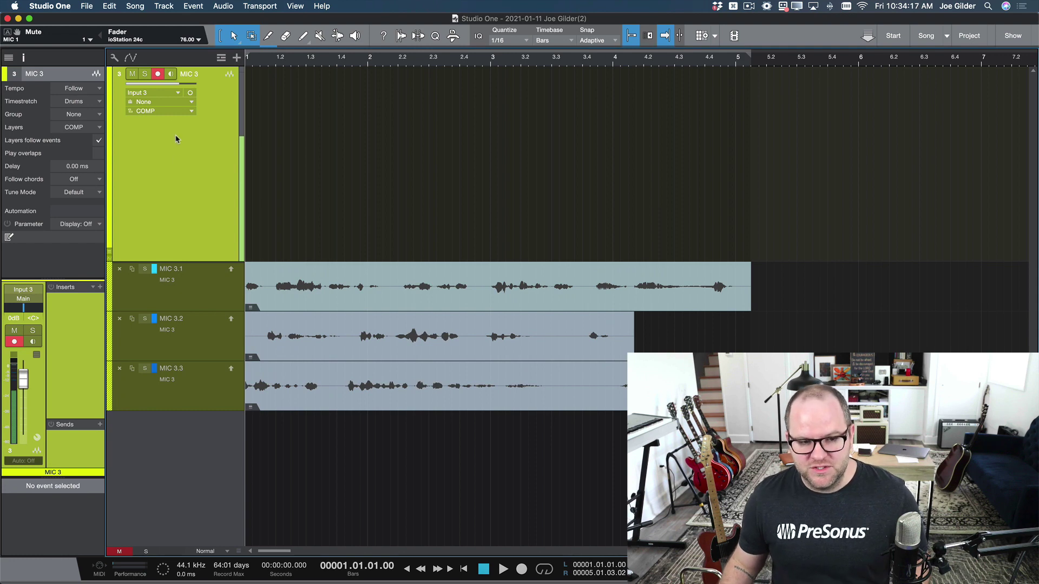
# Select the take lanes in turn, and switch the active layer to MIC 3.1 and back to COMP.
pyautogui.click(212, 294)
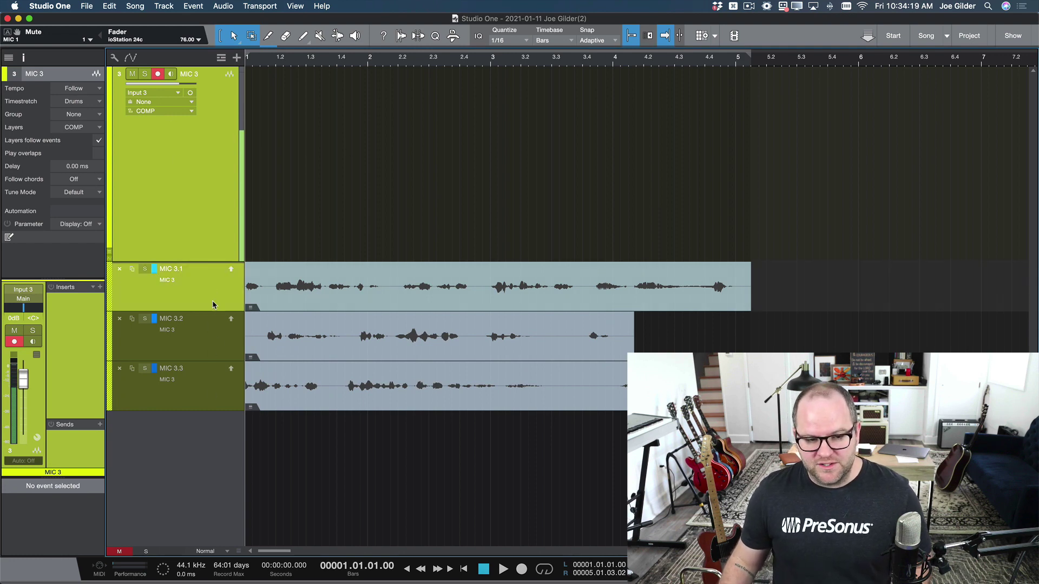
pyautogui.click(211, 342)
pyautogui.click(209, 373)
pyautogui.click(232, 272)
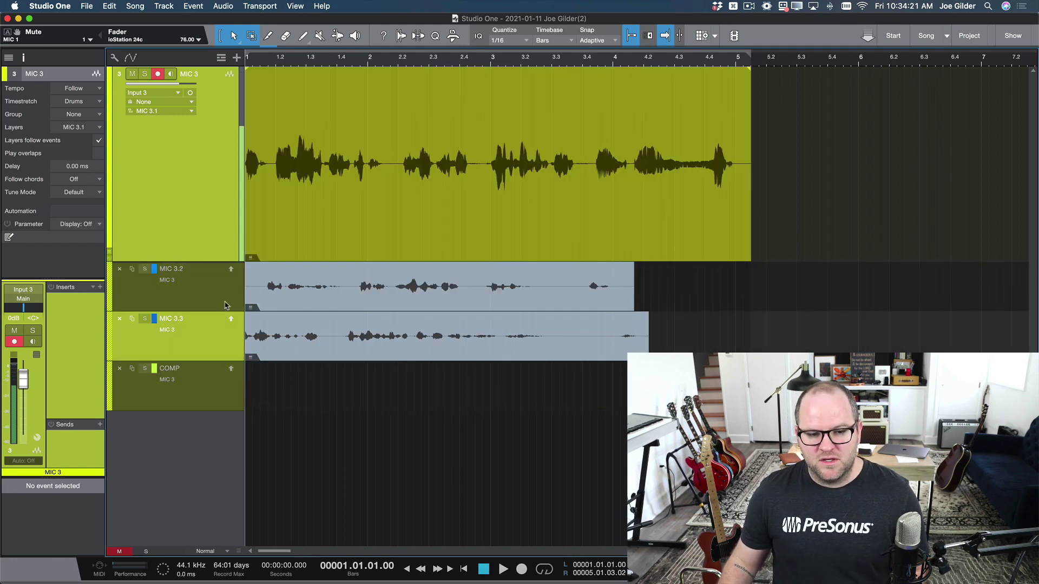
pyautogui.click(200, 389)
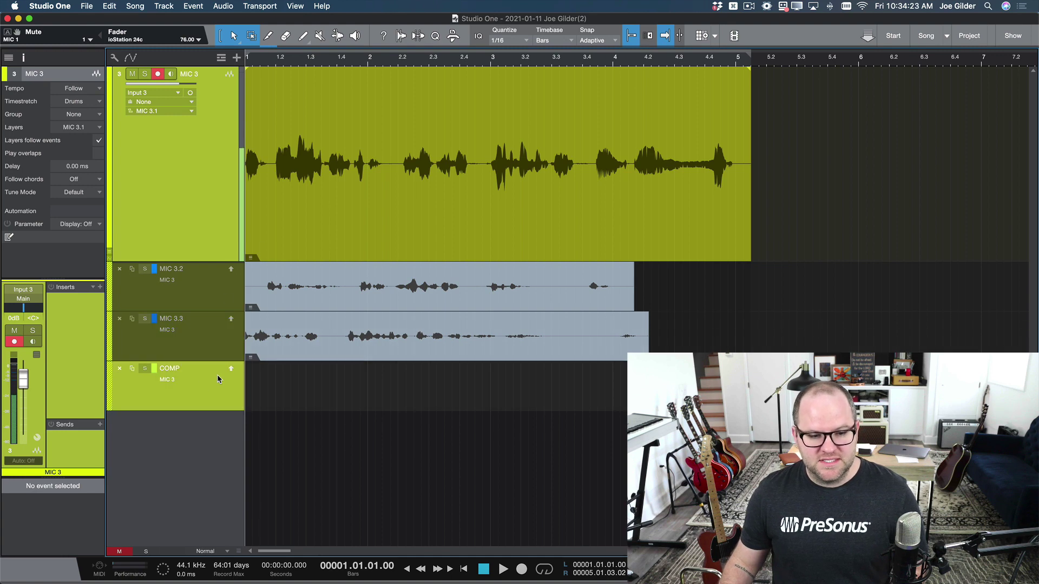
pyautogui.click(231, 370)
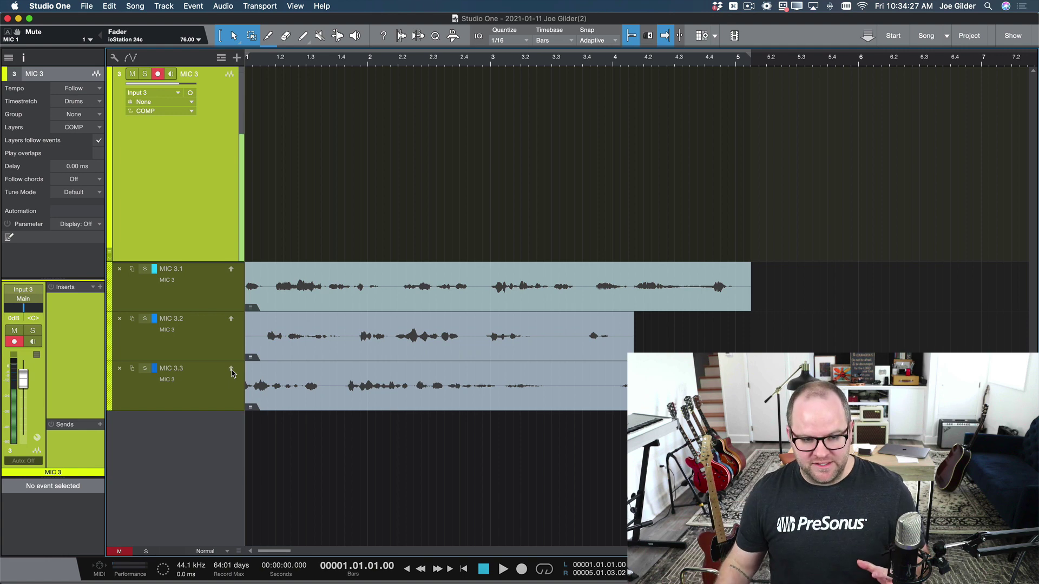
# Copy the opening phrase of MIC 3.1, ending at about 1.03.03.58, into the COMP layer and delete the copied event.
pyautogui.press('e')
pyautogui.press('e')
pyautogui.press('e')
pyautogui.press('e')
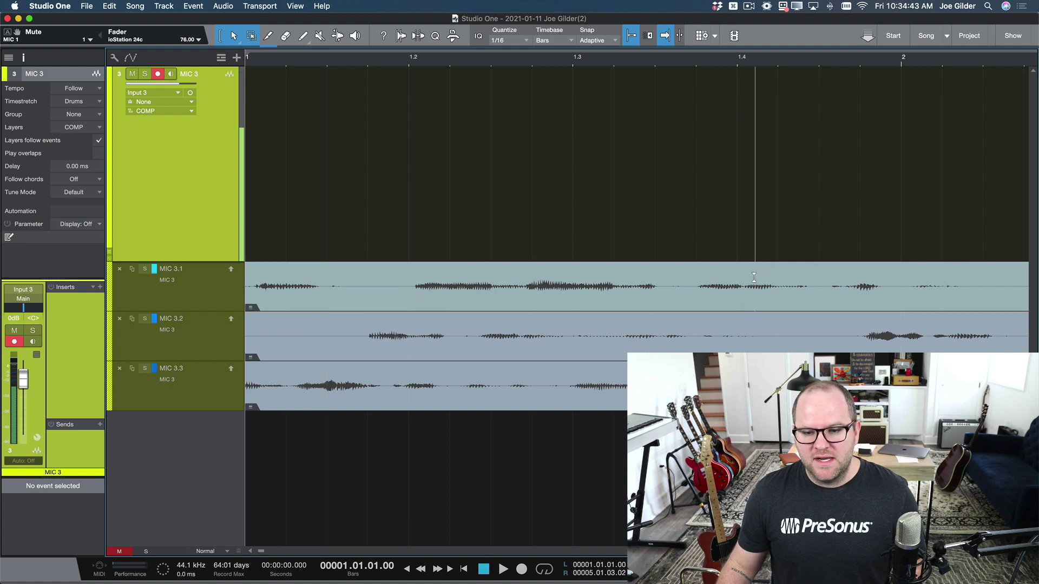
pyautogui.moveTo(679, 287); pyautogui.dragTo(242, 292)
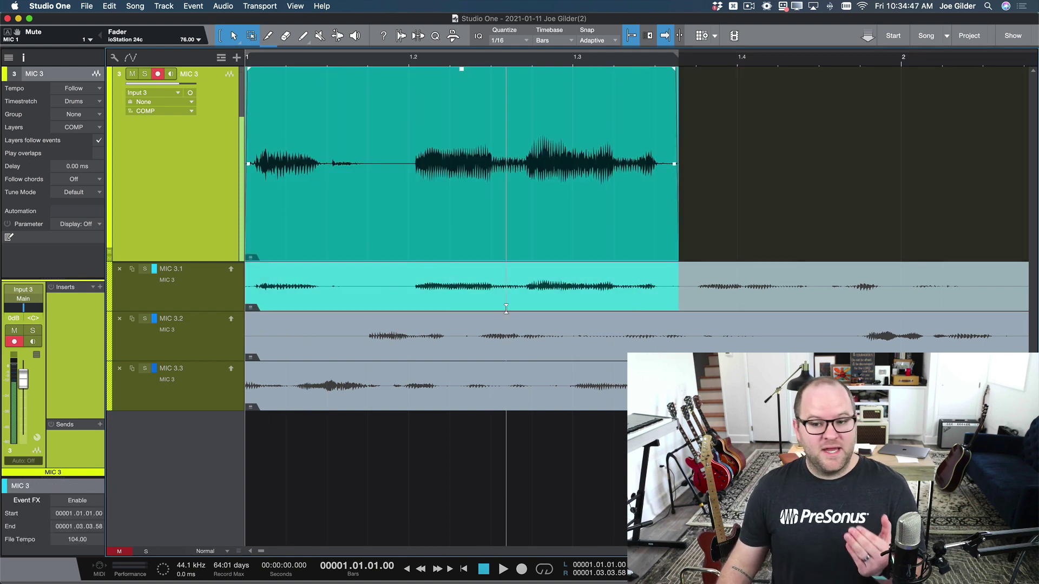
pyautogui.scroll(-3, 691, 98)
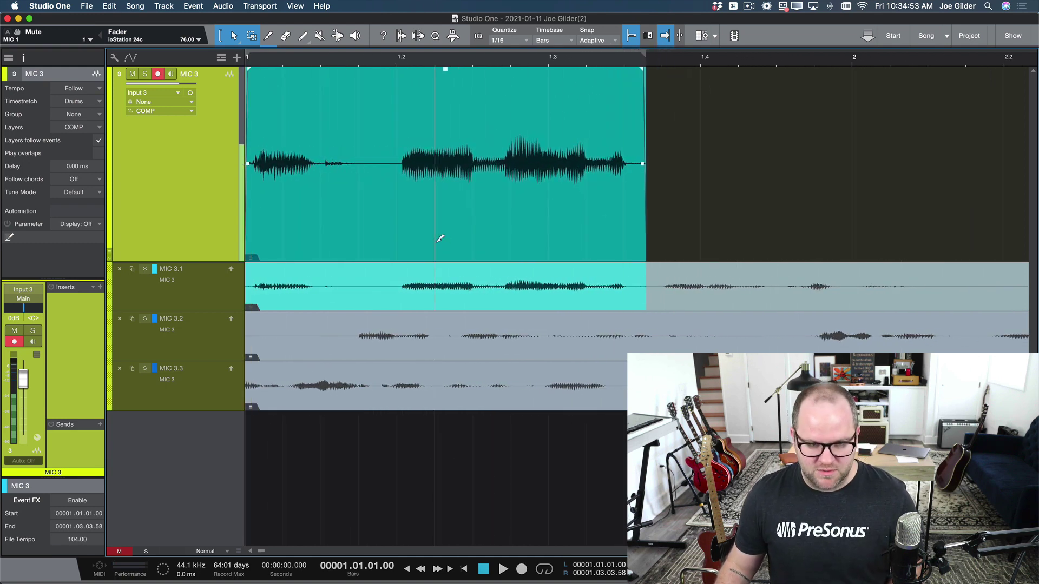
pyautogui.press('Delete')
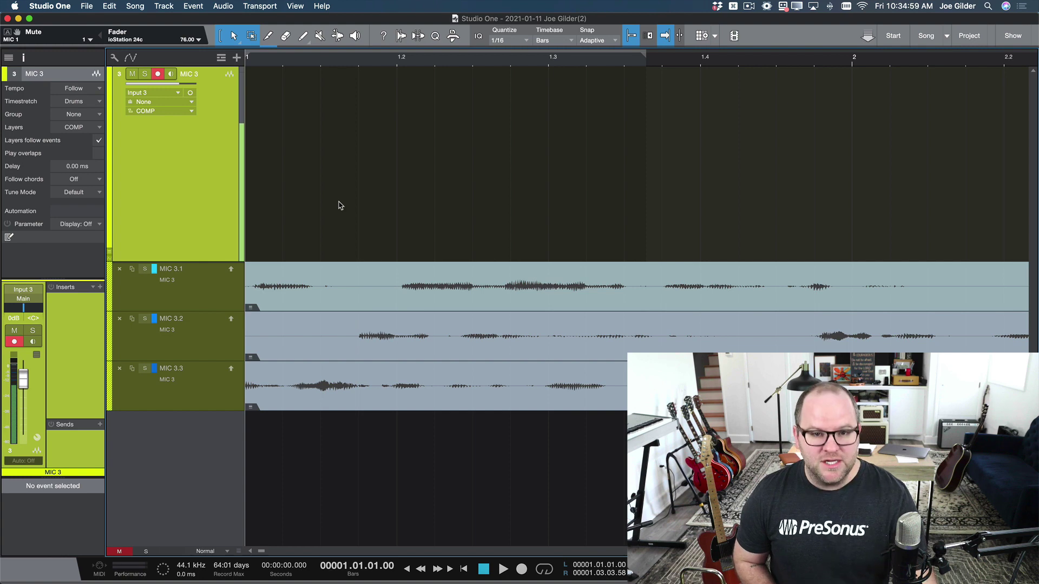
# Copy MIC 3.1 from the start to 1.03.03.00 into COMP, and replace it with the same range of MIC 3.2.
pyautogui.press('space')
pyautogui.press('space')
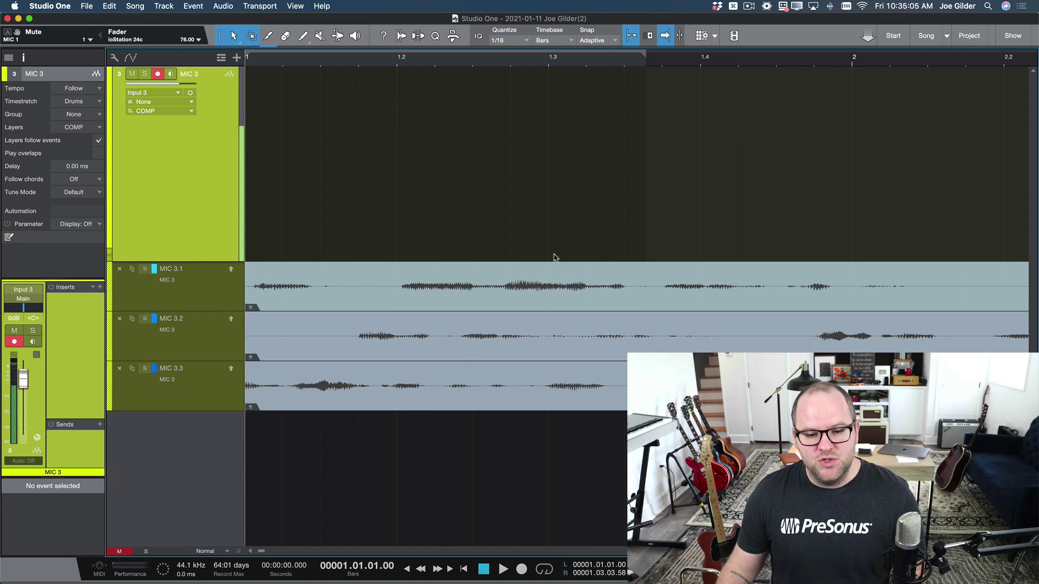
pyautogui.moveTo(628, 269); pyautogui.dragTo(247, 270)
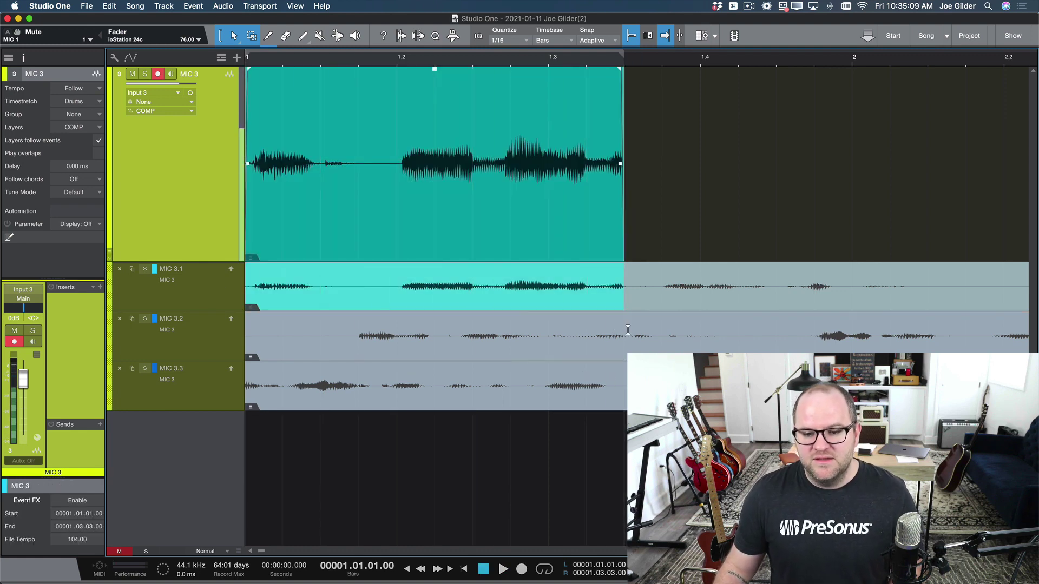
pyautogui.moveTo(625, 335); pyautogui.dragTo(136, 327)
# Audition the MIC 3.2 excerpt in the COMP layer and delete it.
pyautogui.press('space')
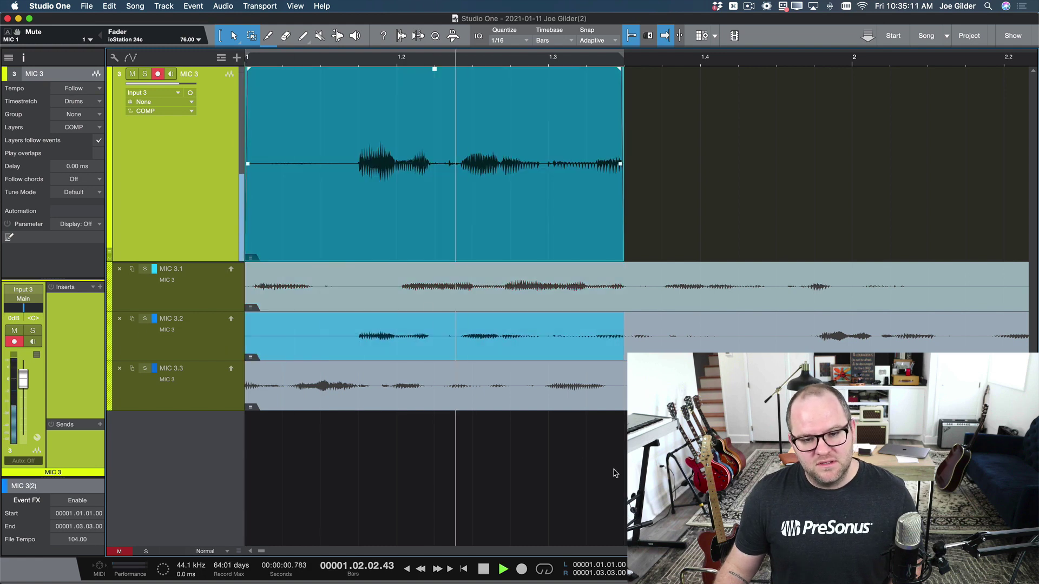
pyautogui.press('space')
pyautogui.press('Delete')
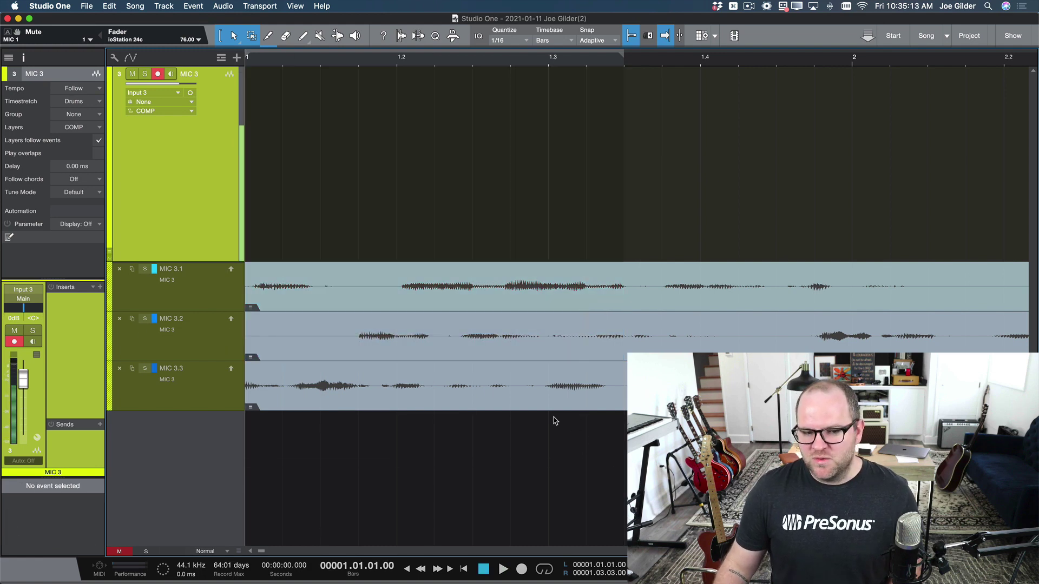
# Select and solo layer MIC 3.1, and switch the active layer to MIC 3.1 and back to COMP.
pyautogui.click(207, 302)
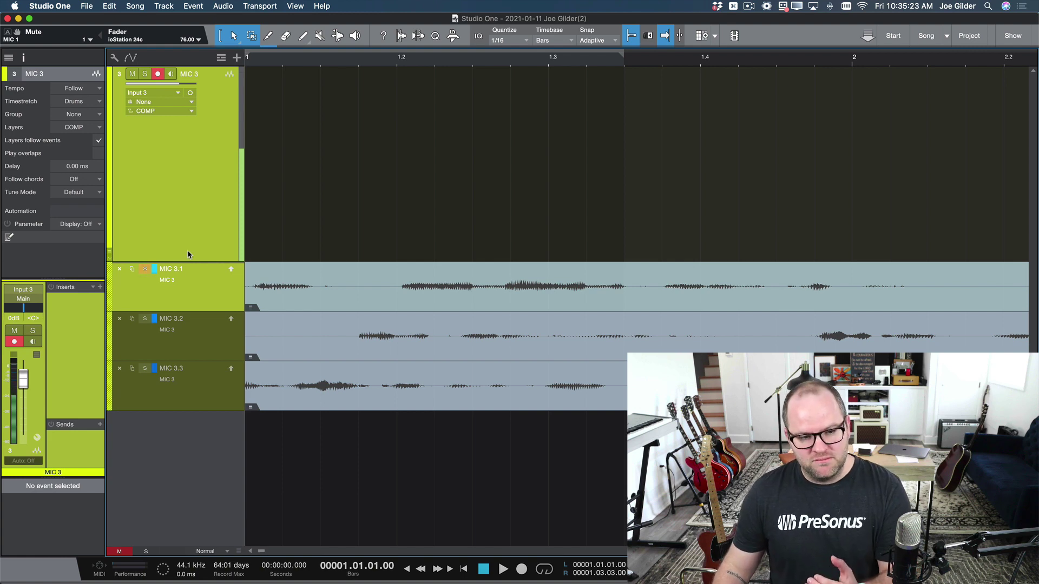
pyautogui.click(231, 269)
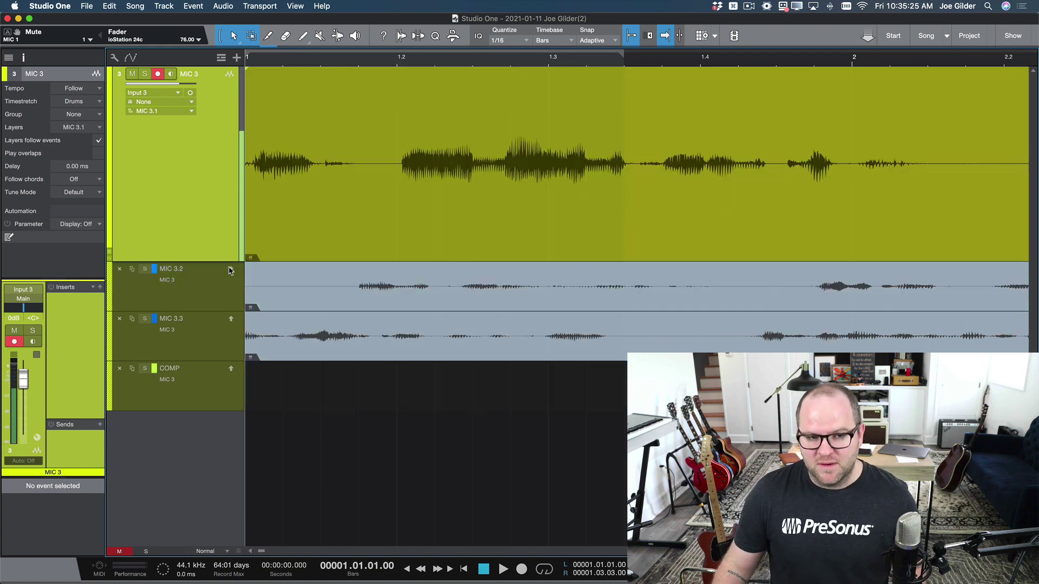
pyautogui.click(232, 370)
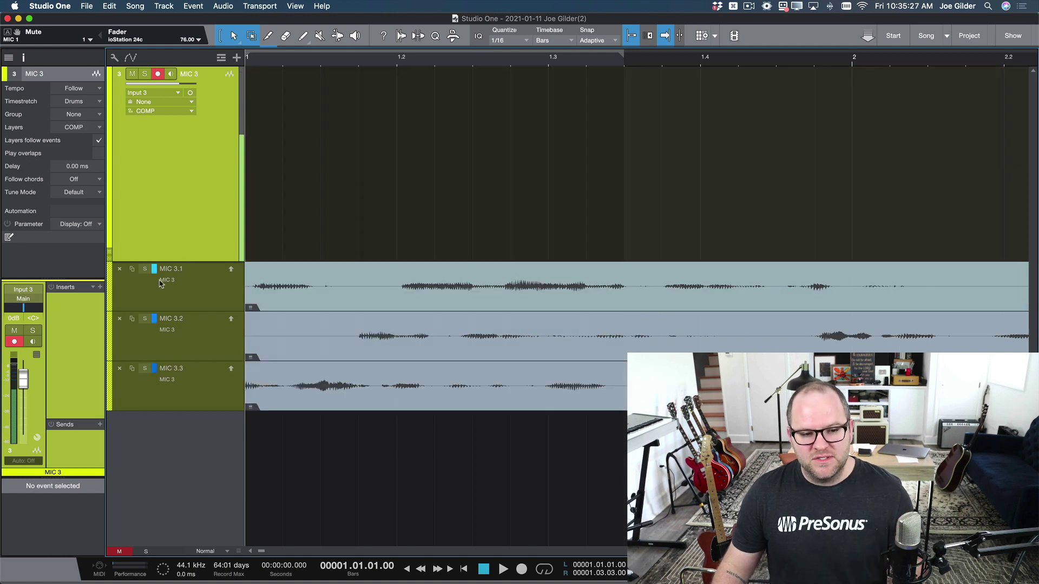
# With layer solo on, audition MIC 3.1, MIC 3.2 and MIC 3.3 one after another from the song start.
pyautogui.click(214, 293)
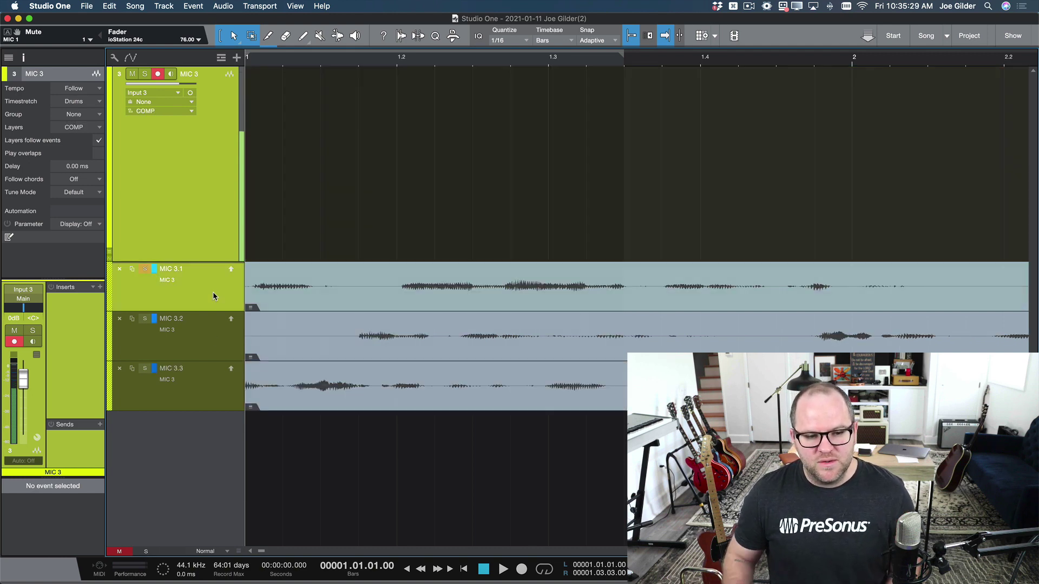
pyautogui.press('space')
pyautogui.press('space')
pyautogui.press('Down')
pyautogui.press('space')
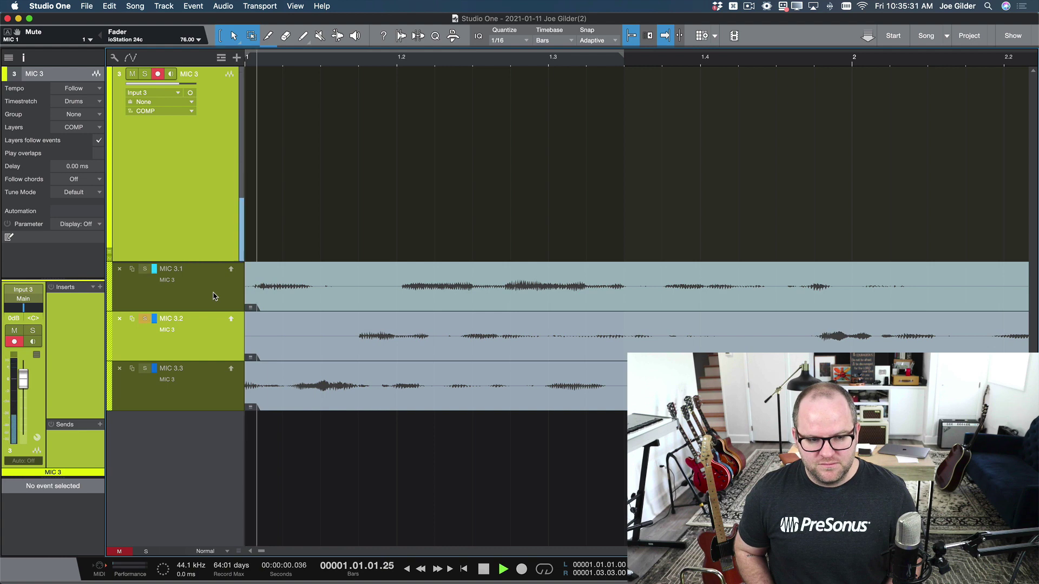
pyautogui.press('space')
pyautogui.press('Down')
pyautogui.press('space')
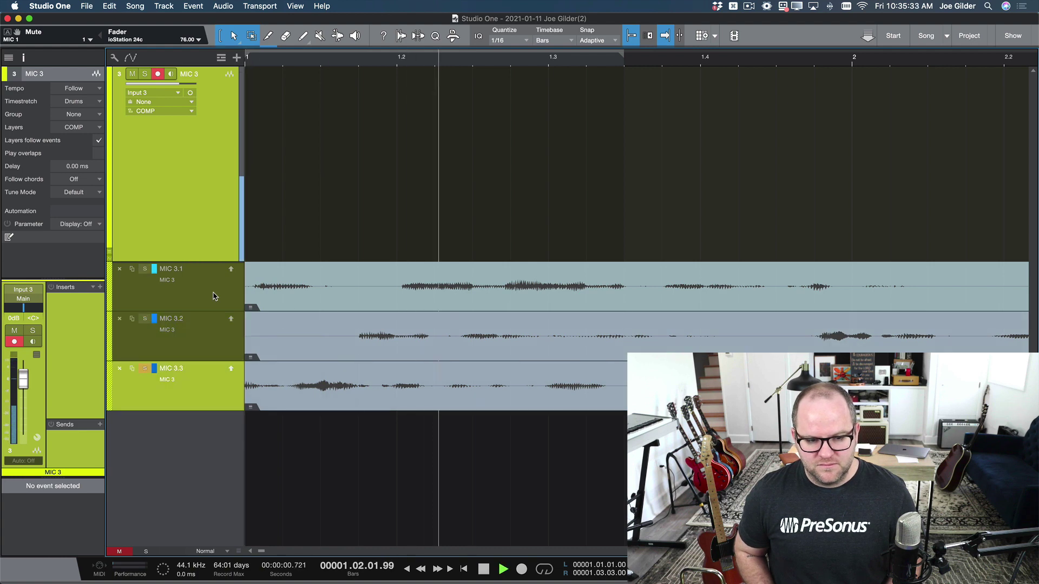
pyautogui.press('space')
# Move the soloed layer selection back and forth between MIC 3.1, MIC 3.2 and MIC 3.3, ending on MIC 3.3.
pyautogui.press('Up')
pyautogui.press('Up')
pyautogui.press('Down')
pyautogui.press('Down')
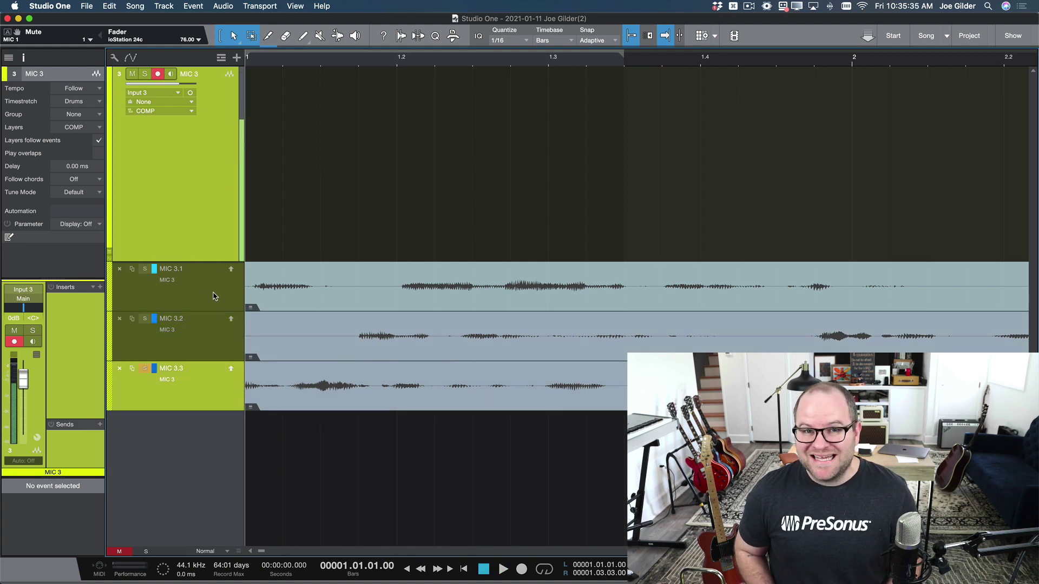
pyautogui.press('Up')
pyautogui.press('Up')
pyautogui.press('Down')
pyautogui.press('Down')
pyautogui.press('Up')
pyautogui.press('Down')
pyautogui.press('Up')
pyautogui.press('Up')
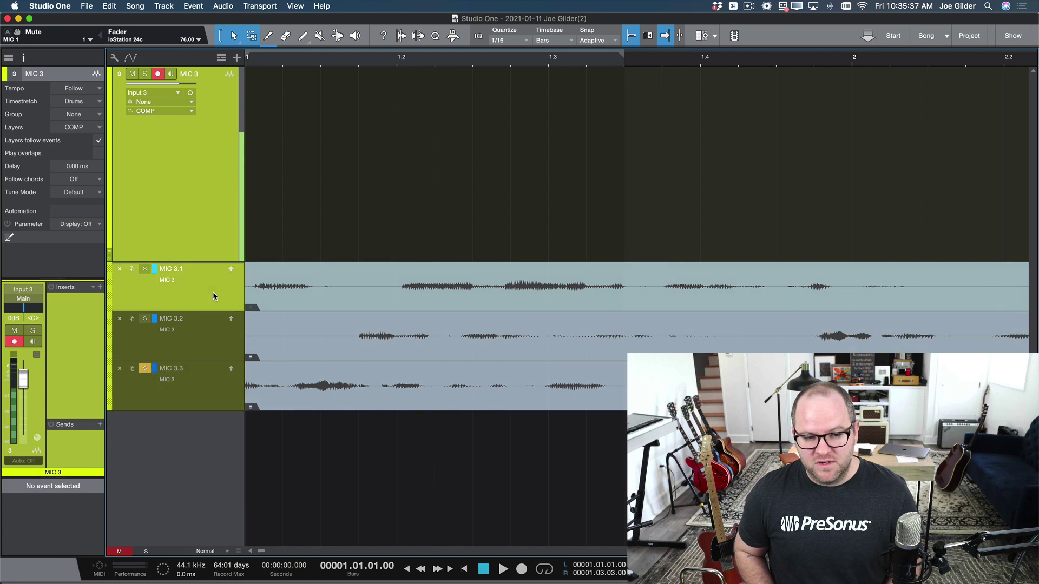
pyautogui.press('Down')
pyautogui.press('Down')
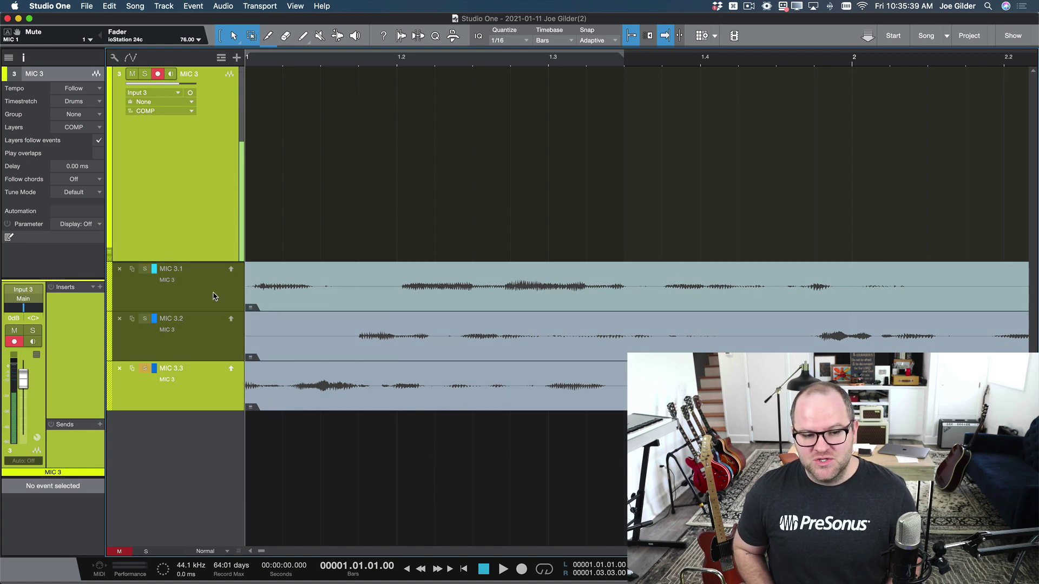
# Step the soloed selection among the three MIC 3 layers and audition MIC 3.1 and MIC 3.2 from the song start.
pyautogui.press('Up')
pyautogui.press('Up')
pyautogui.press('Down')
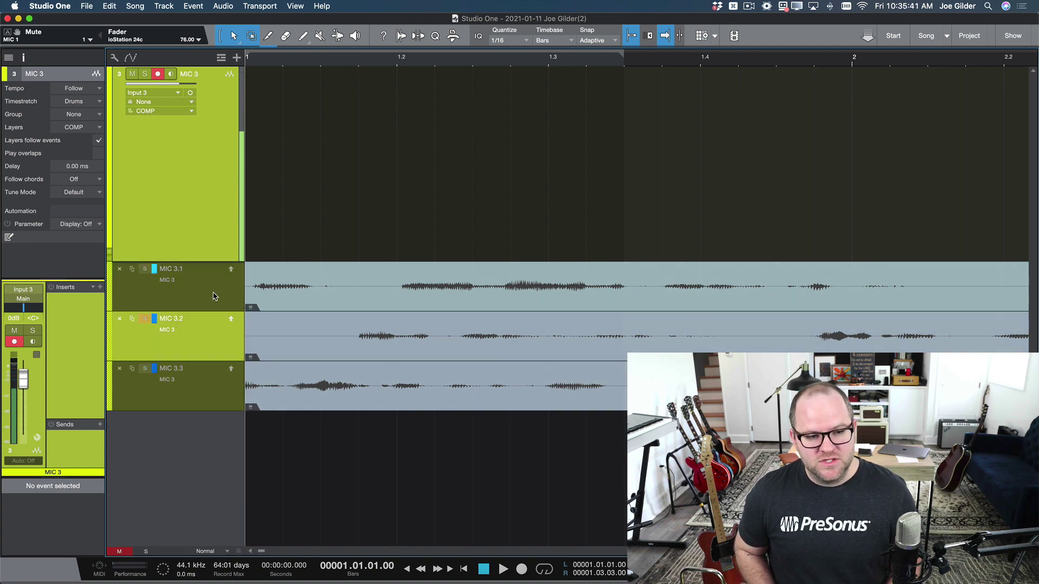
pyautogui.press('Down')
pyautogui.press('Up')
pyautogui.press('Up')
pyautogui.press('space')
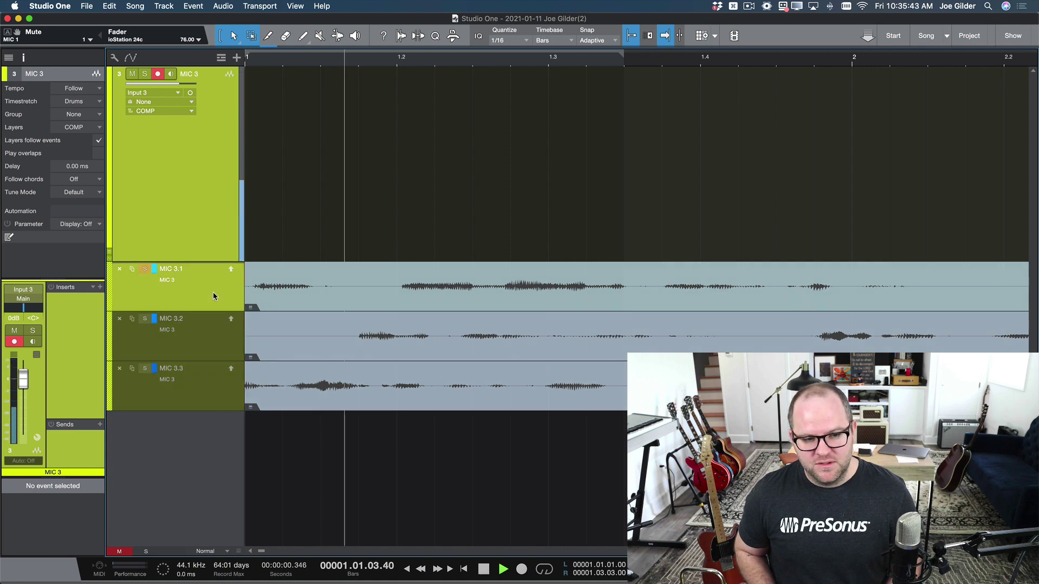
pyautogui.press('Down')
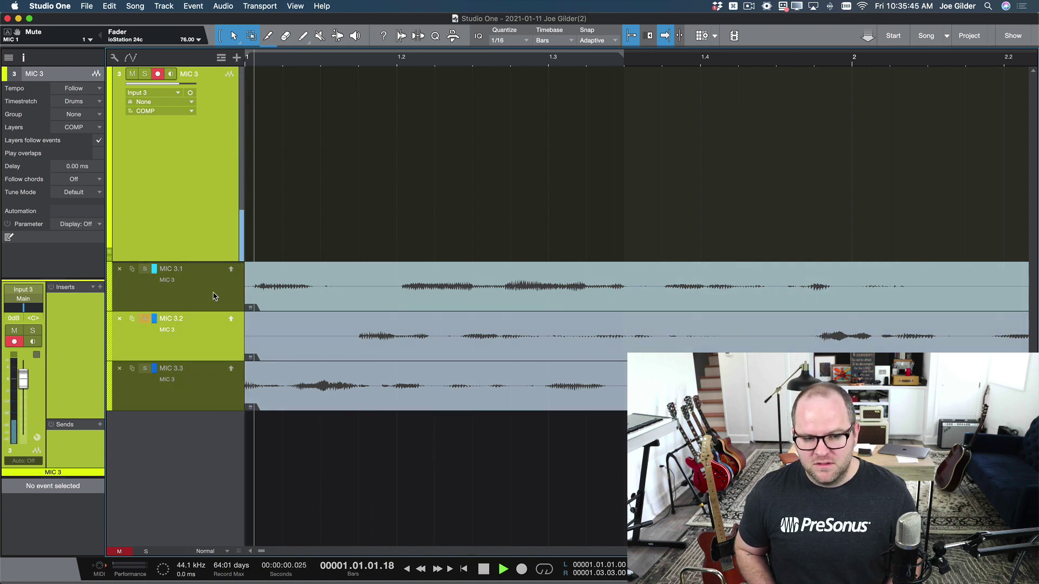
pyautogui.press('space')
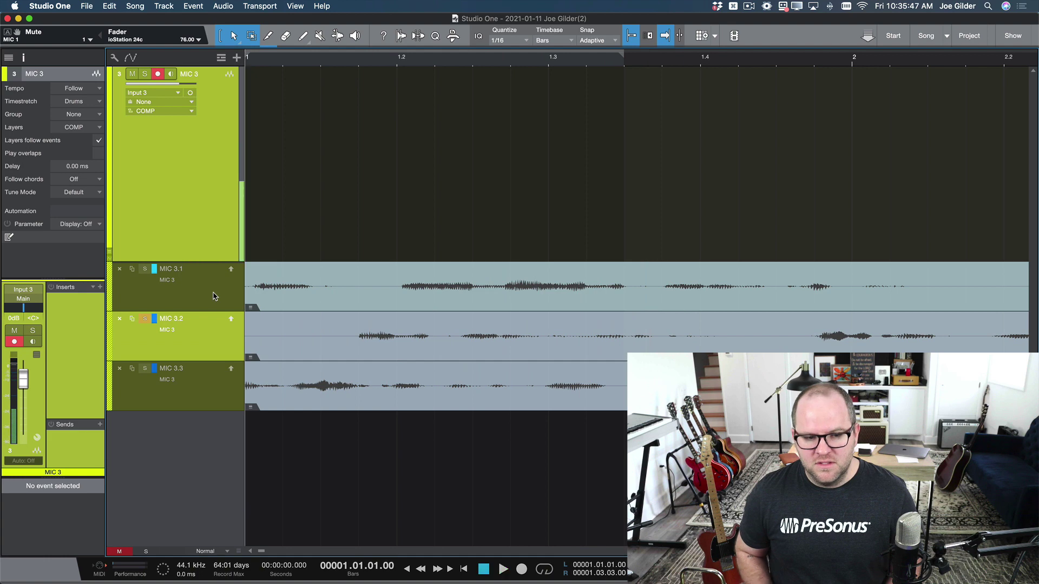
# Build the comp from bar 1 to about 4.02 with consecutive sections of MIC 3.2, MIC 3.1, MIC 3.3, MIC 3.1 and MIC 3.3.
pyautogui.moveTo(754, 335); pyautogui.dragTo(246, 335)
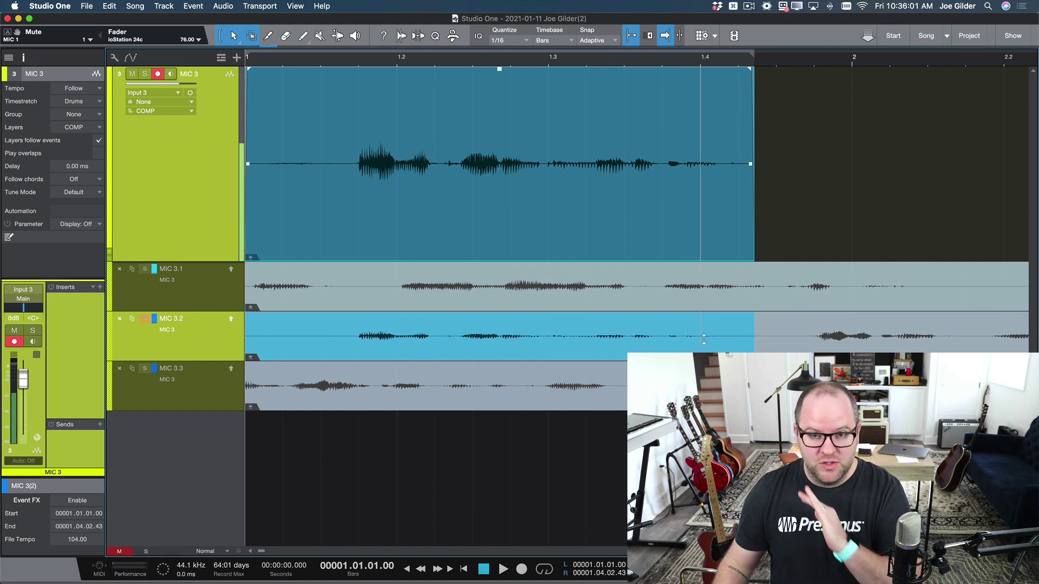
pyautogui.hscroll(10, 776, 317)
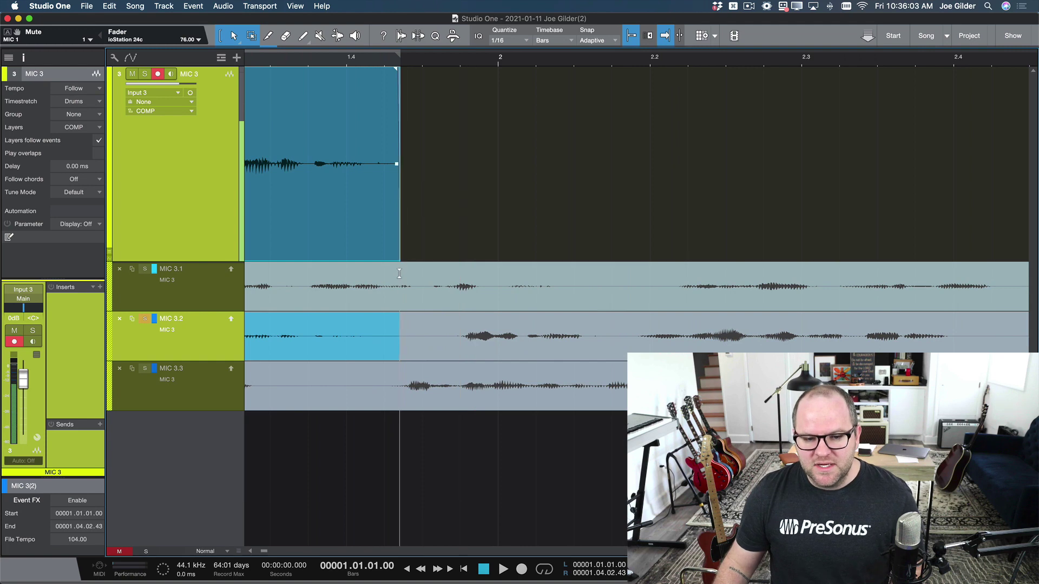
pyautogui.moveTo(385, 284); pyautogui.dragTo(863, 287)
pyautogui.hscroll(11, 826, 318)
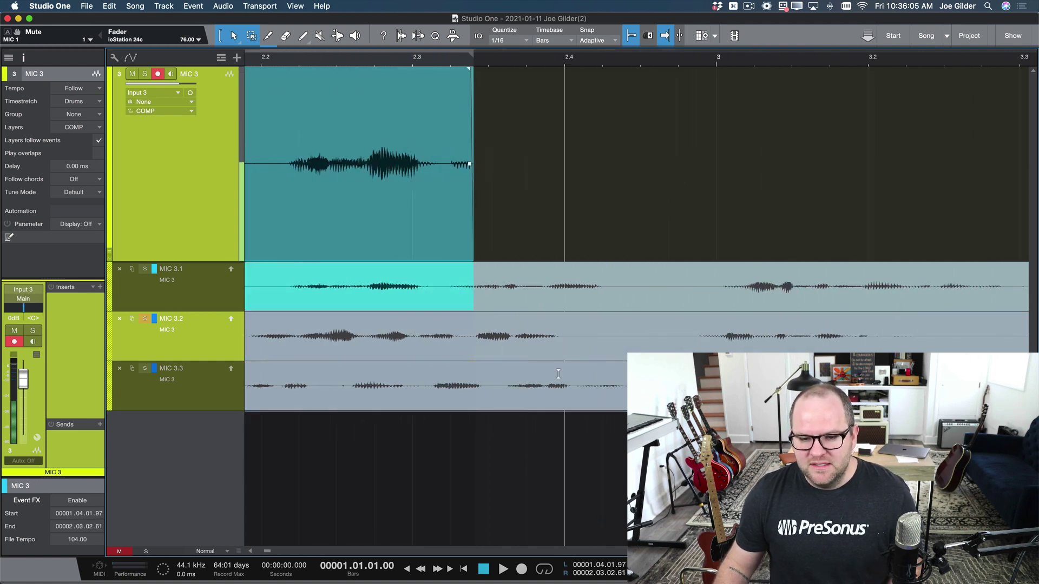
pyautogui.moveTo(452, 386); pyautogui.dragTo(981, 386)
pyautogui.hscroll(15, 639, 287)
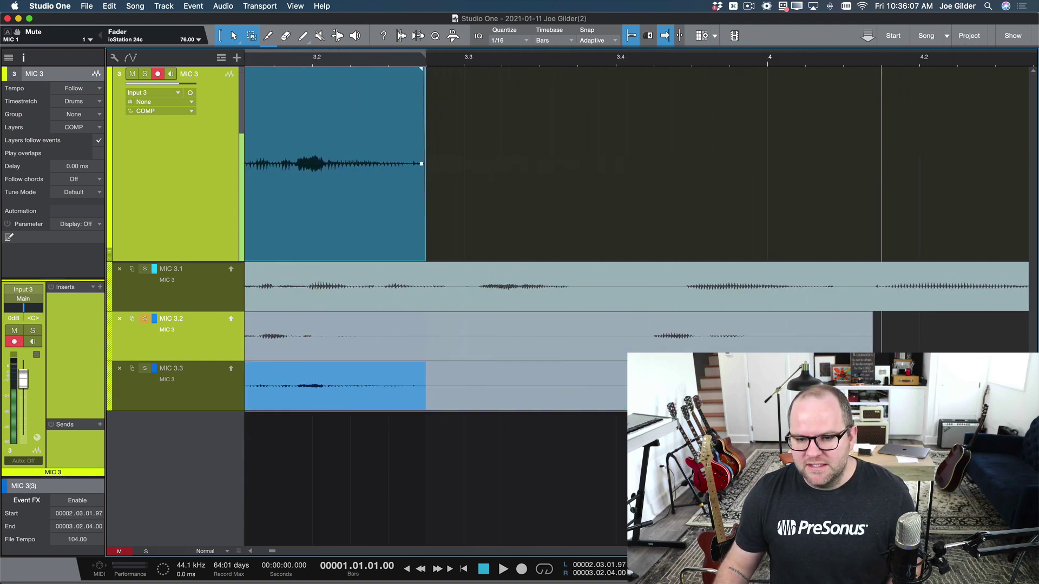
pyautogui.moveTo(413, 284); pyautogui.dragTo(798, 309)
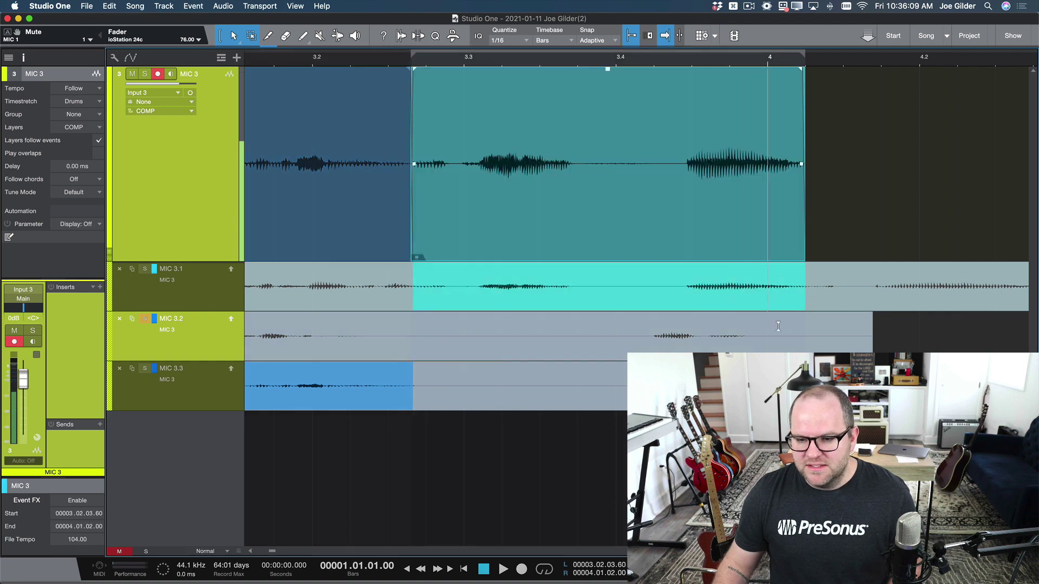
pyautogui.moveTo(807, 386); pyautogui.dragTo(946, 386)
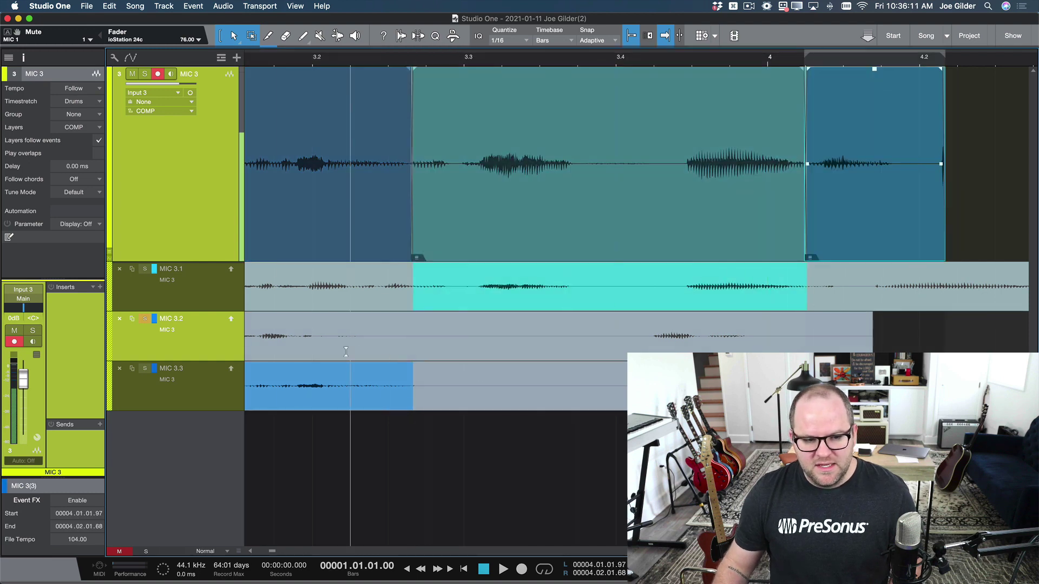
# Turn off solo on layer MIC 3.2 and play the whole comp from just after the song start.
pyautogui.click(144, 318)
pyautogui.hscroll(-15, 412, 178)
pyautogui.press('w')
pyautogui.press('w')
pyautogui.press('w')
pyautogui.press('w')
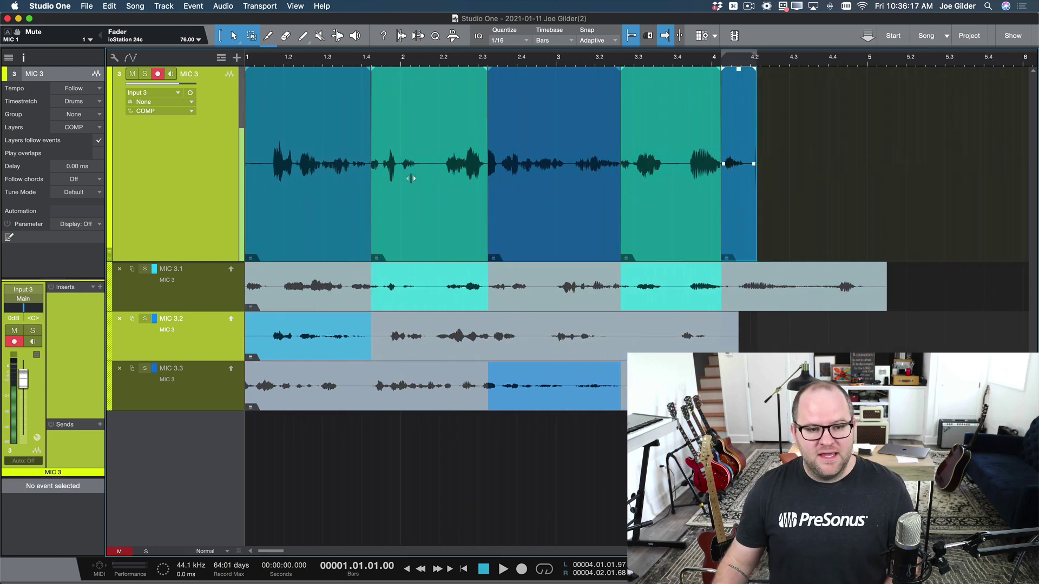
pyautogui.click(270, 60)
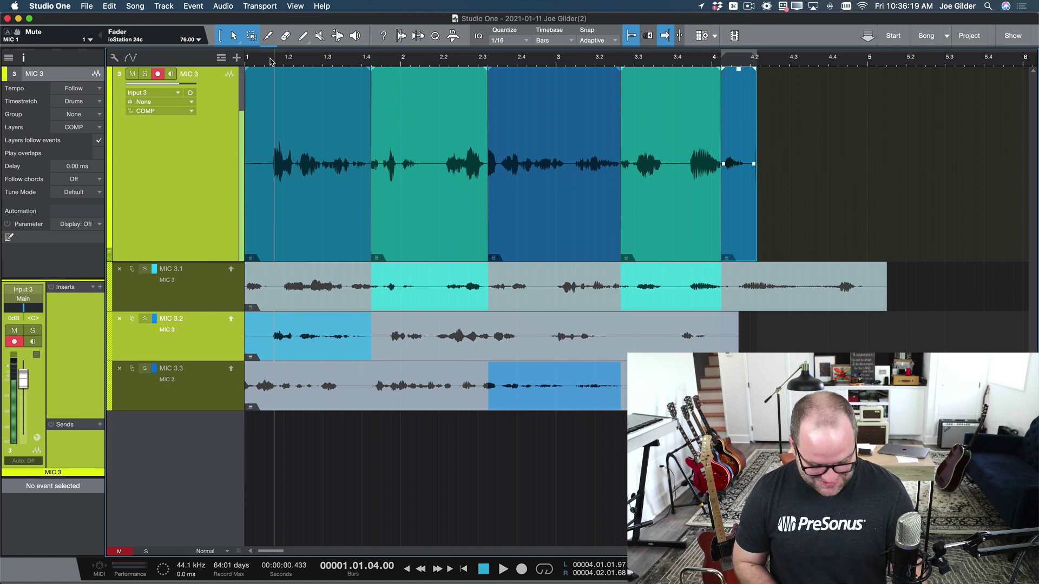
pyautogui.press('space')
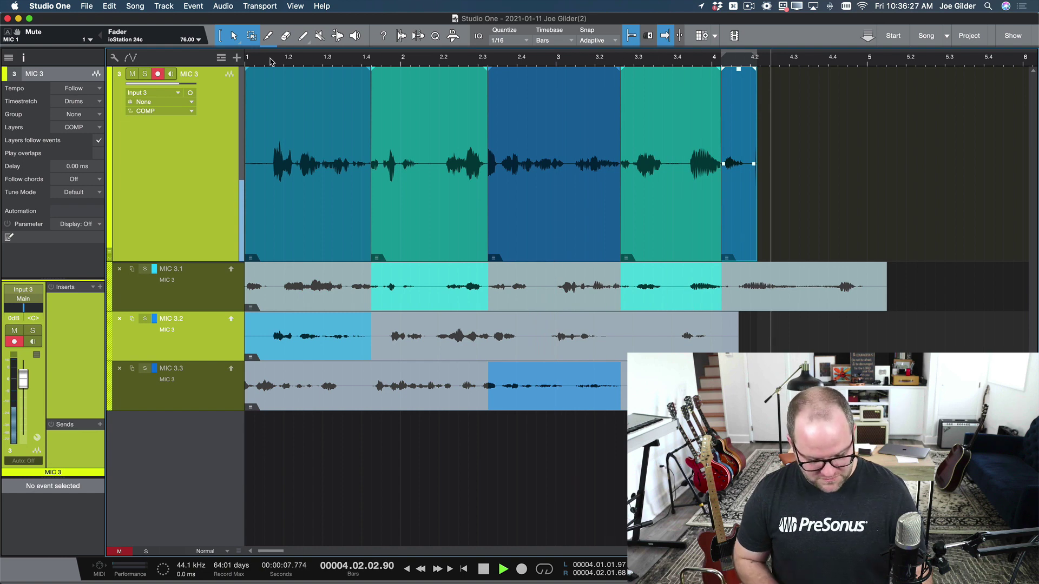
pyautogui.press('space')
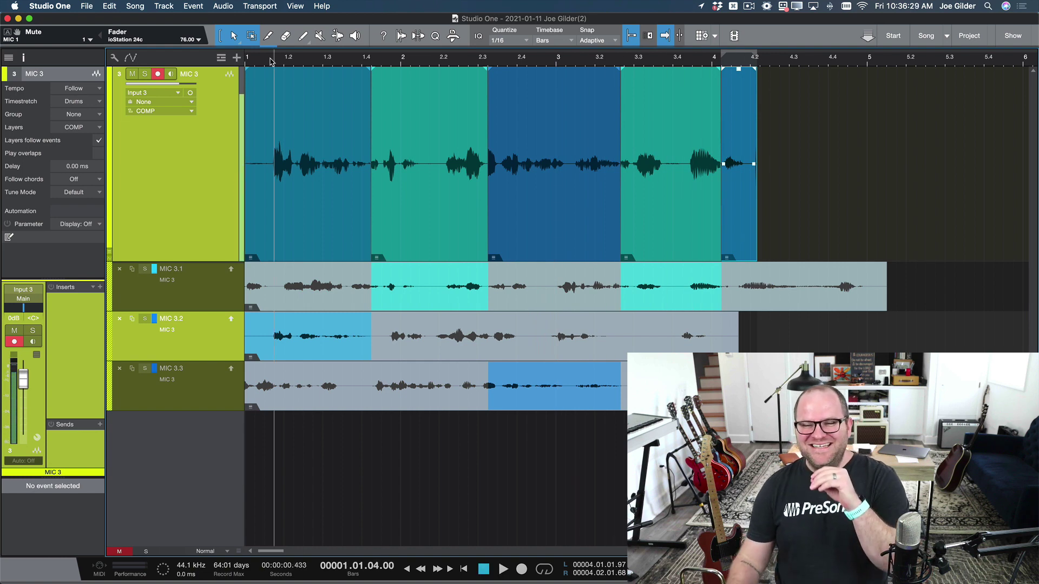
# Play only the comp's ending, starting shortly before bar 4.
pyautogui.click(692, 59)
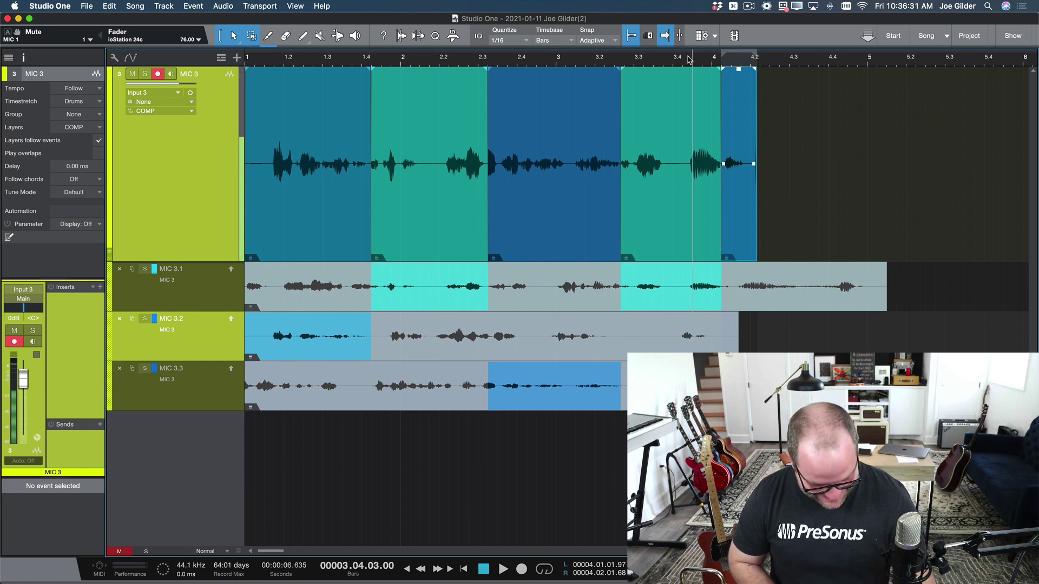
pyautogui.press('space')
pyautogui.press('space')
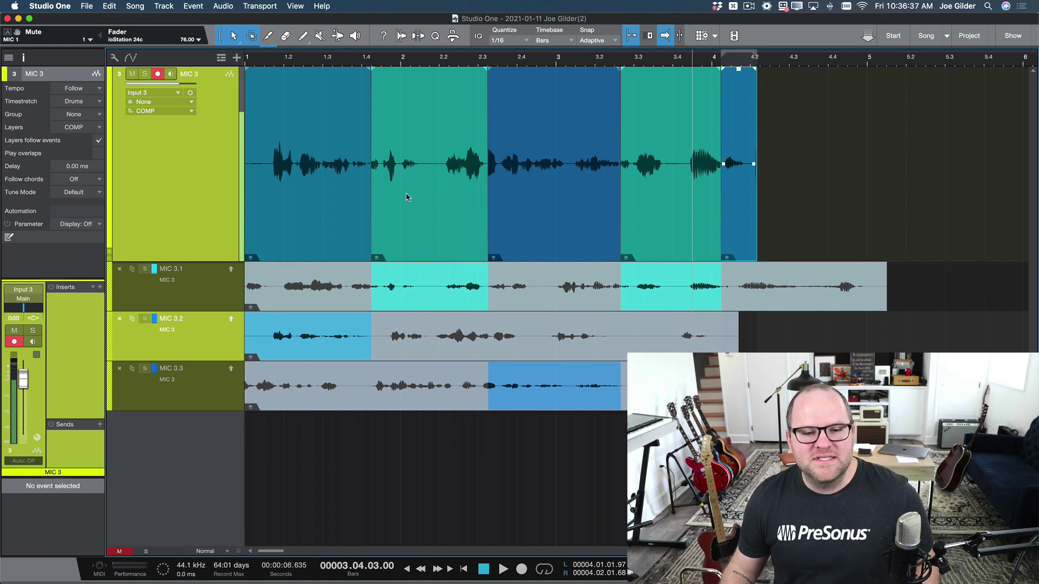
# Move the crossfaded edit between the comp's first MIC 3.2 and MIC 3.1 sections earlier, to about 1.03.04.
pyautogui.scroll(5, 372, 242)
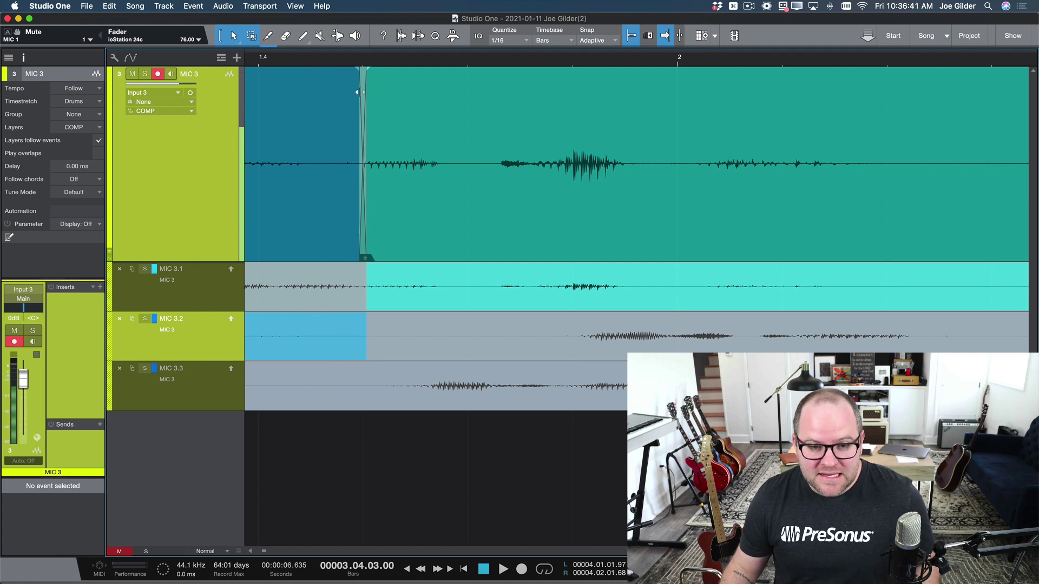
pyautogui.hscroll(-5, 371, 198)
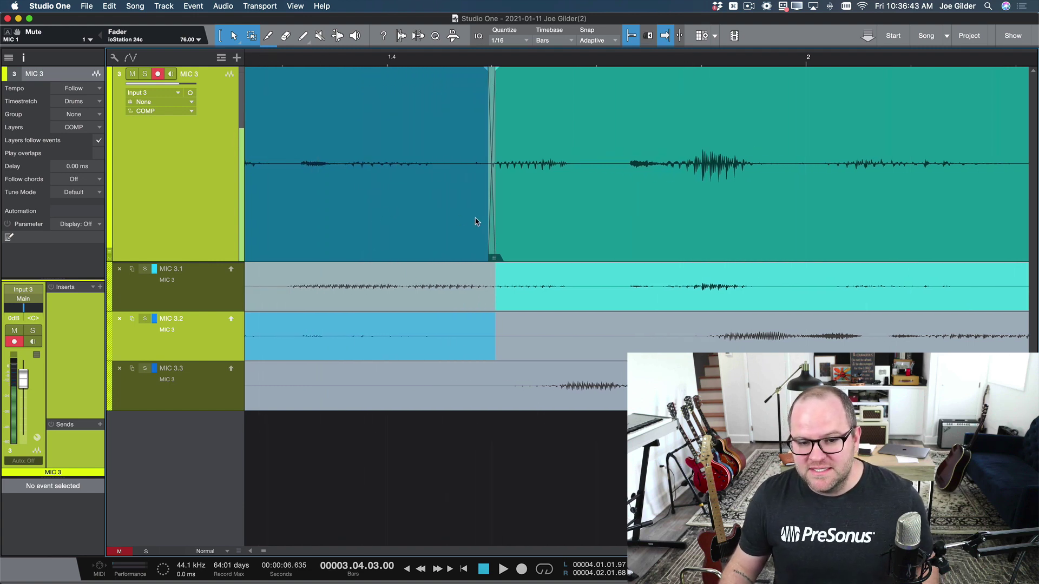
pyautogui.moveTo(490, 220); pyautogui.dragTo(287, 219)
pyautogui.press('w')
pyautogui.press('w')
pyautogui.press('w')
pyautogui.press('w')
pyautogui.press('w')
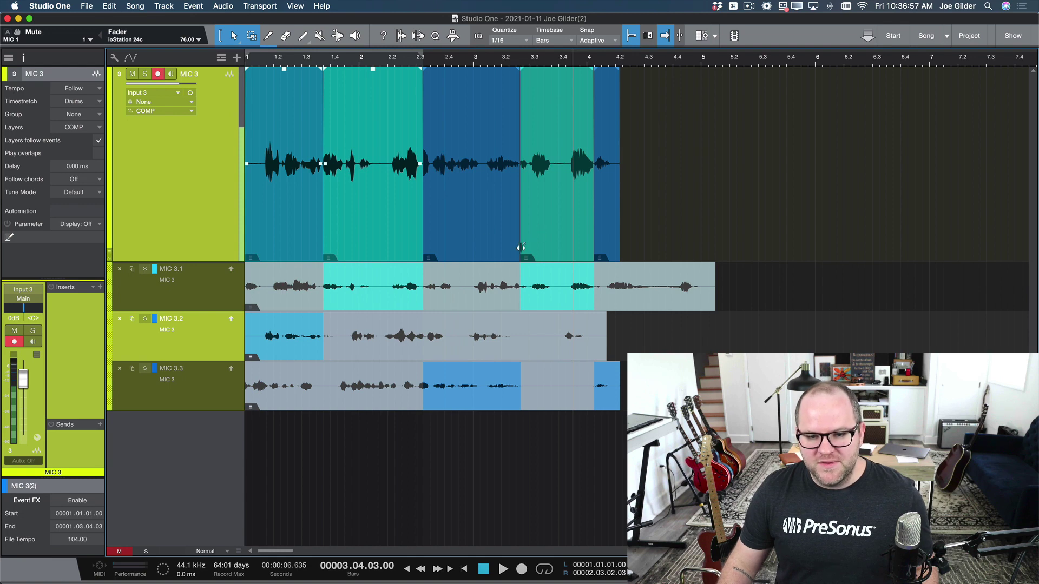
# Move the edit between the comp's third and fourth sections to just before 3.3, and the edit between the second and third slightly earlier.
pyautogui.moveTo(521, 247)
pyautogui.mouseDown()
pyautogui.moveTo(479, 244)
pyautogui.moveTo(556, 242)
pyautogui.moveTo(508, 241)
pyautogui.moveTo(529, 242)
pyautogui.mouseUp()
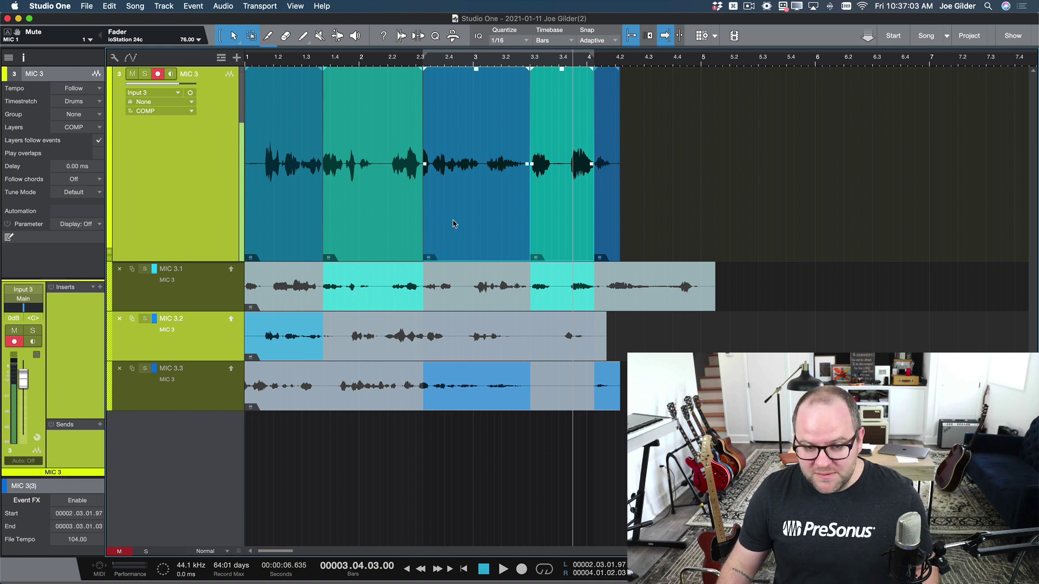
pyautogui.scroll(5, 453, 223)
pyautogui.moveTo(344, 247); pyautogui.dragTo(333, 243)
pyautogui.scroll(-2, 545, 233)
pyautogui.scroll(-3, 546, 233)
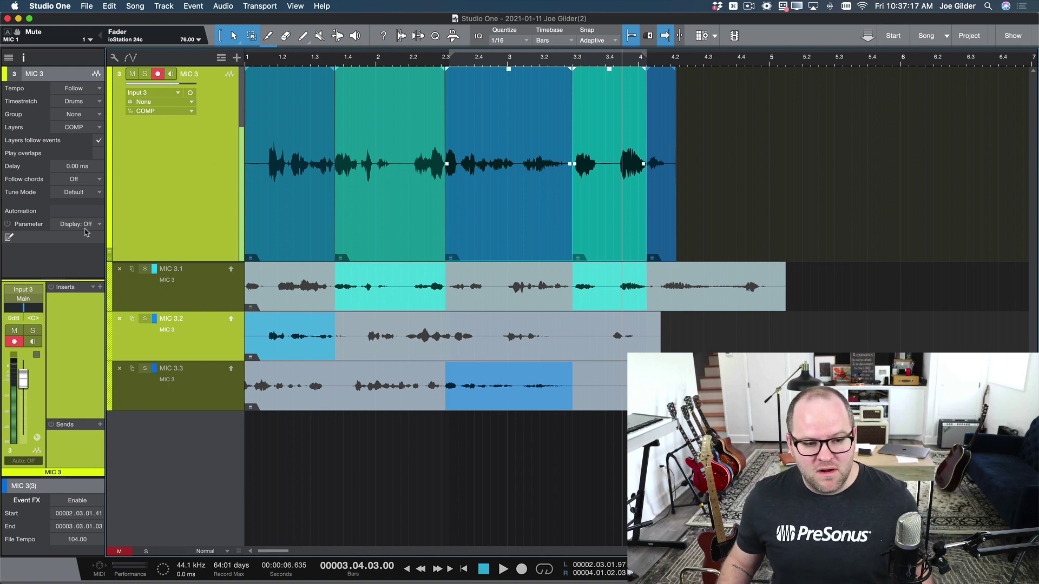
# Collapse the track's layers and duplicate the COMP layer under the name BOUNCED.
pyautogui.click(109, 254)
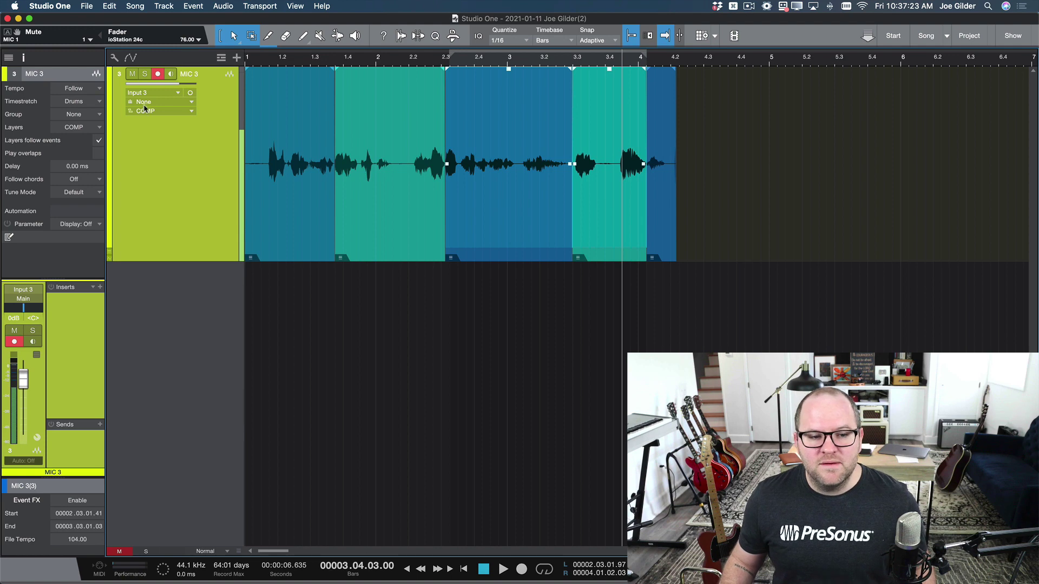
pyautogui.click(91, 129)
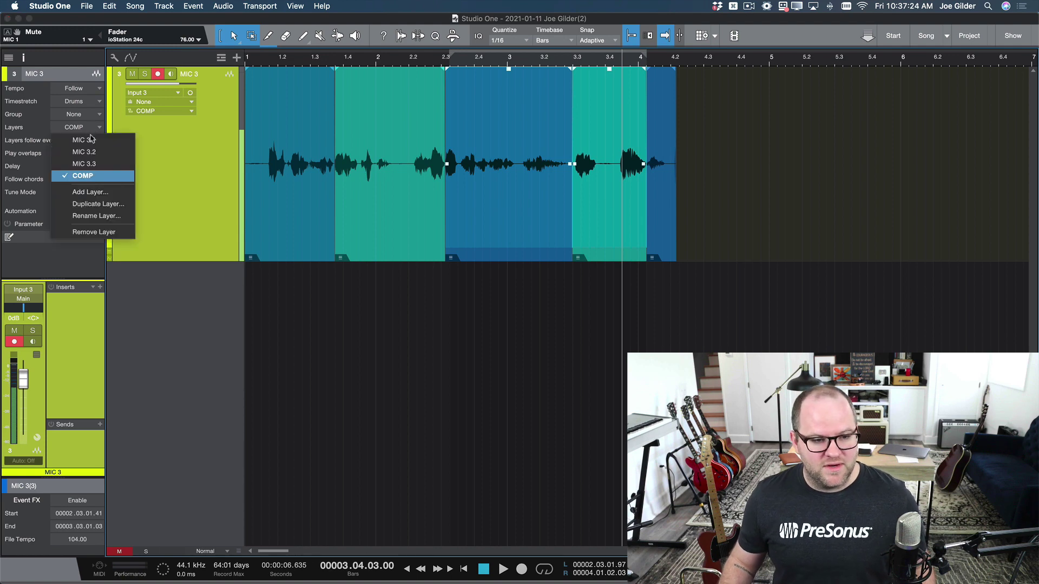
pyautogui.click(94, 208)
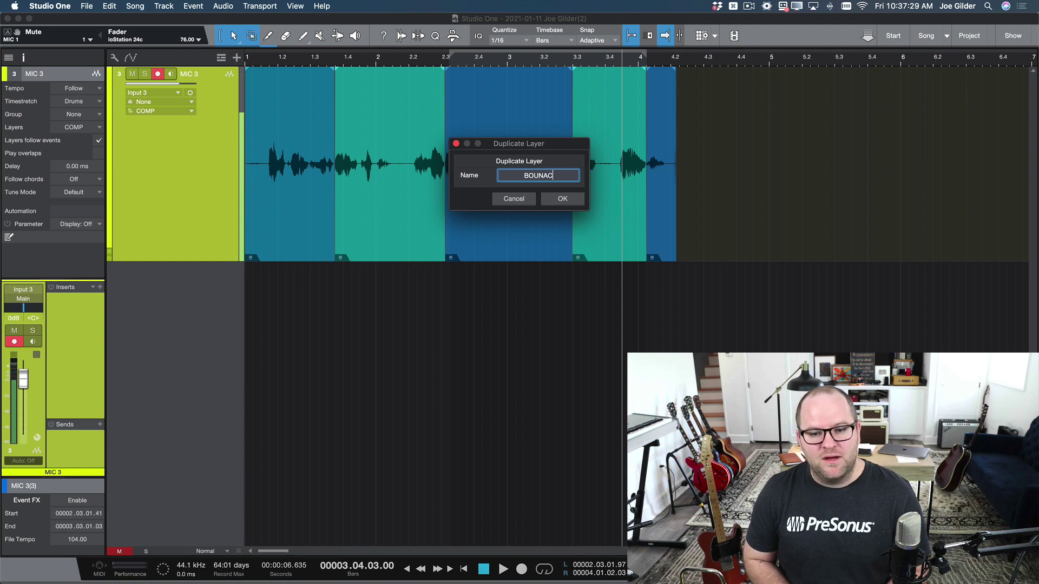
pyautogui.write('BOUNCED')
pyautogui.press('Return')
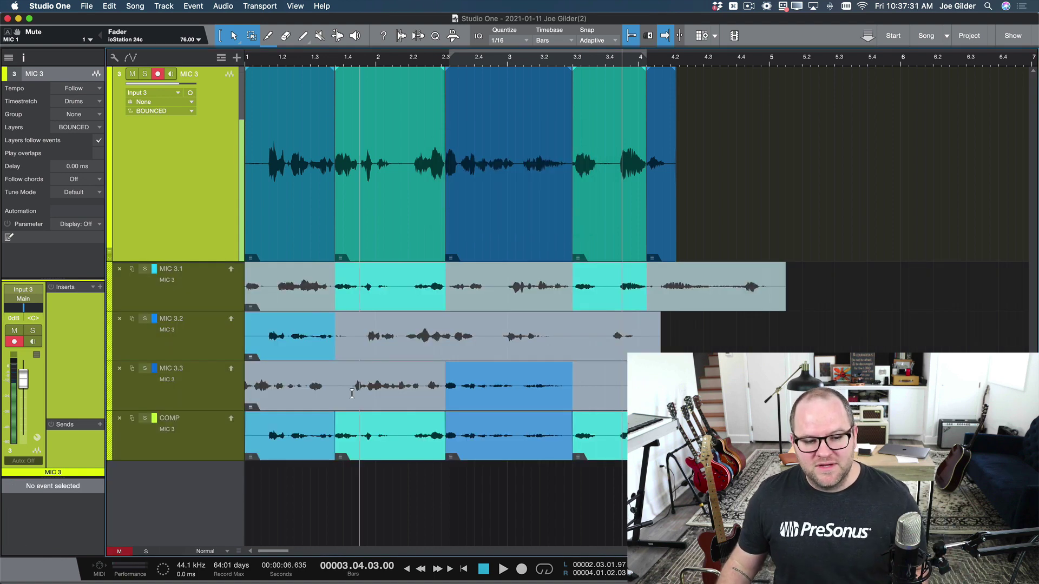
# Bounce all events of the BOUNCED layer into a single event and collapse the MIC 3 layers.
pyautogui.click(204, 439)
pyautogui.click(176, 241)
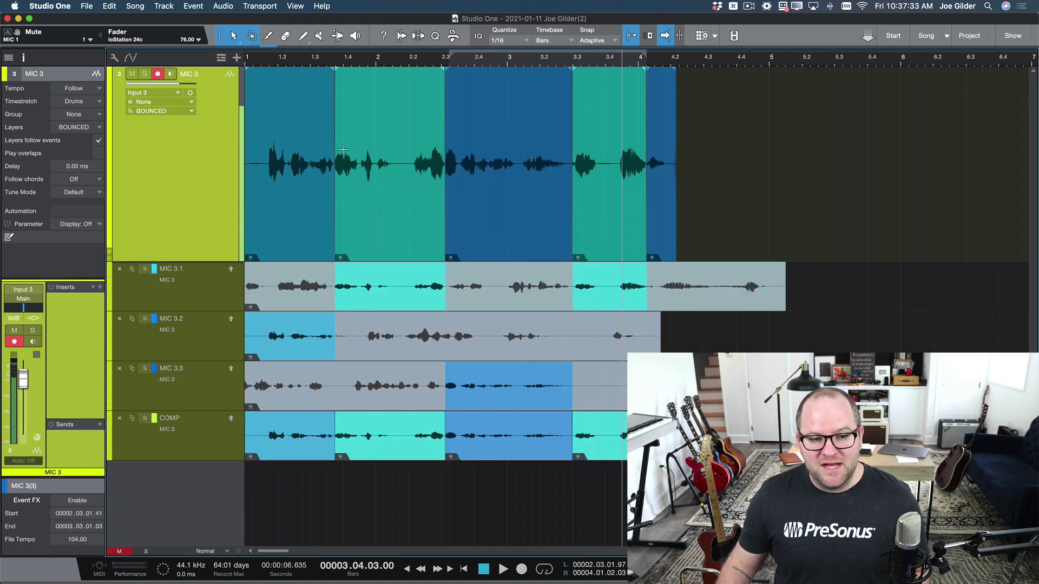
pyautogui.moveTo(686, 222); pyautogui.dragTo(246, 205)
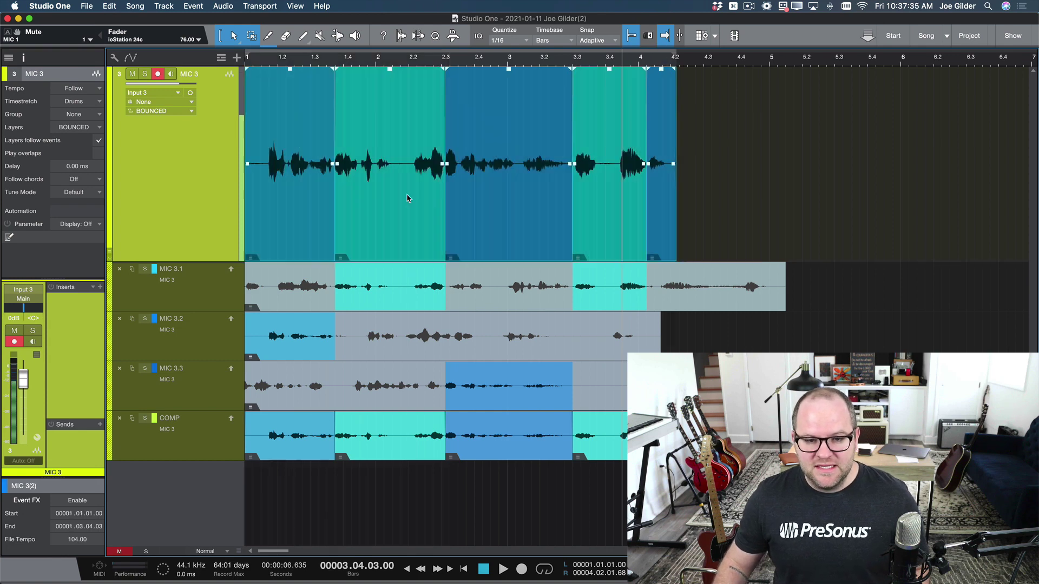
pyautogui.press('super+b')
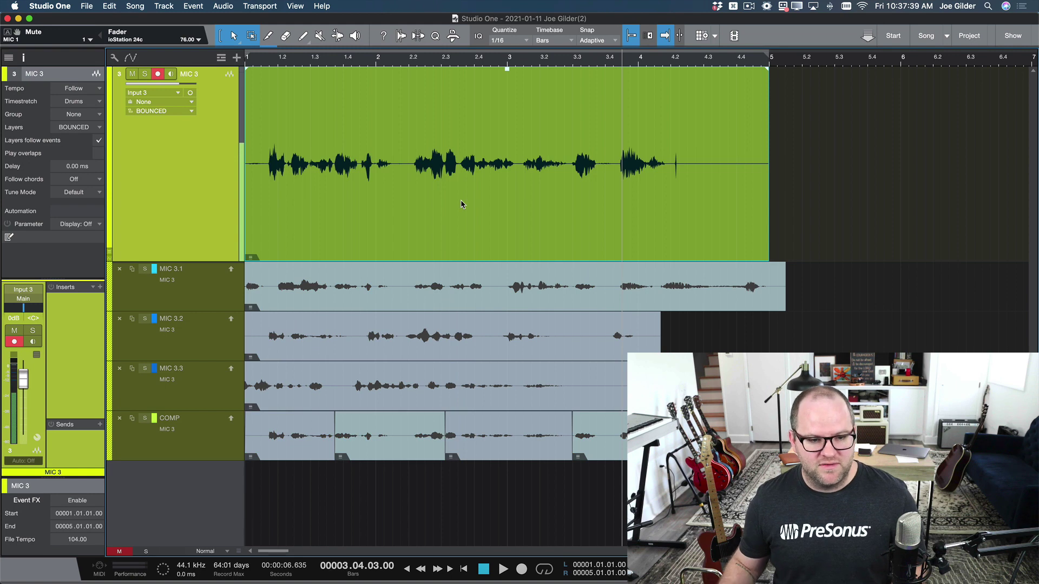
pyautogui.click(109, 253)
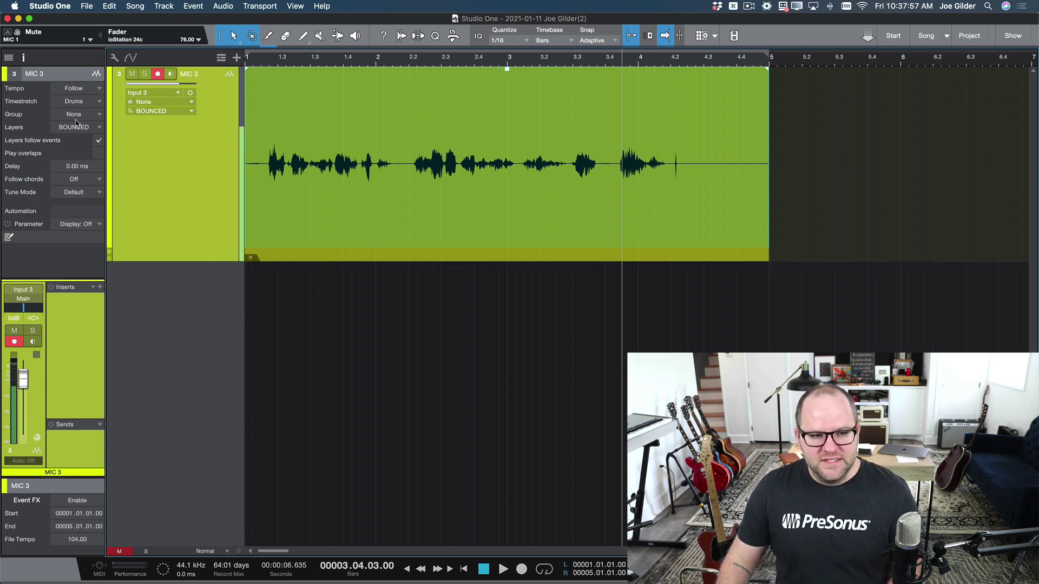
# Open the track list, hide the MIC 3 track, and show the MIC 1 and MIC 2 tracks.
pyautogui.click(9, 57)
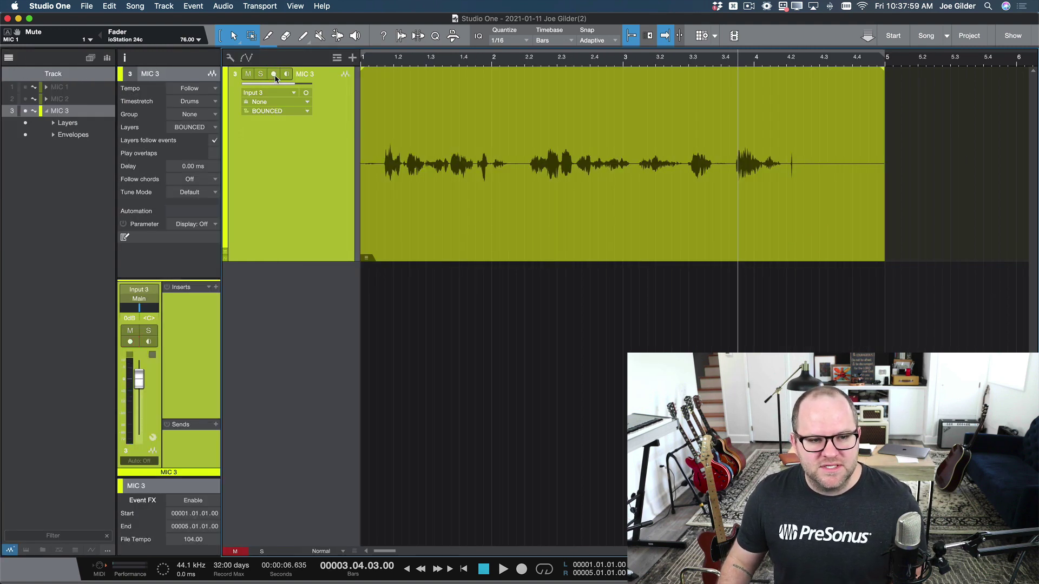
pyautogui.click(25, 111)
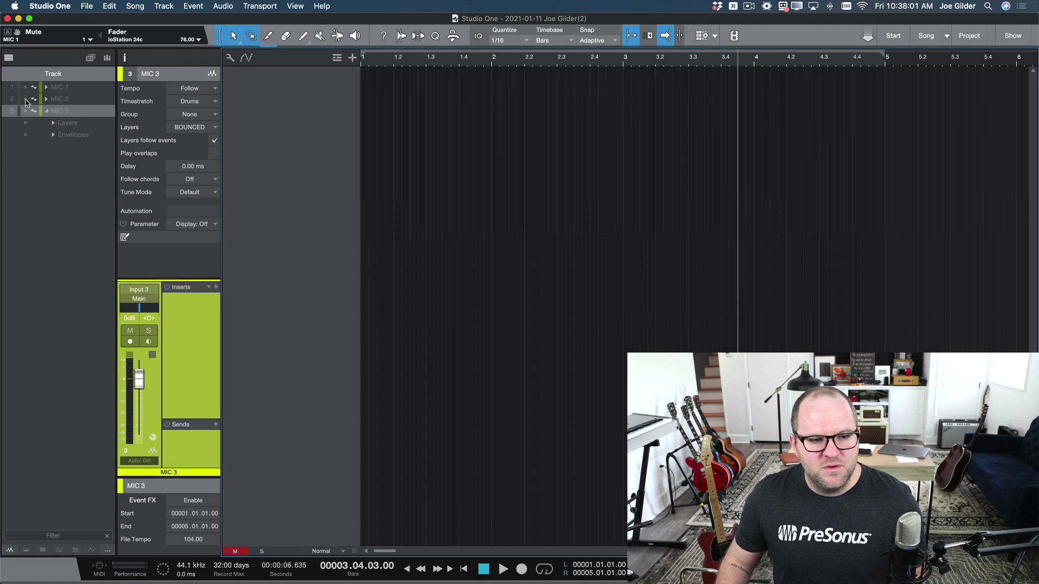
pyautogui.click(26, 99)
pyautogui.click(26, 87)
# Unmute MIC 1 and MIC 2 and play both tracks from 1.3.
pyautogui.click(247, 74)
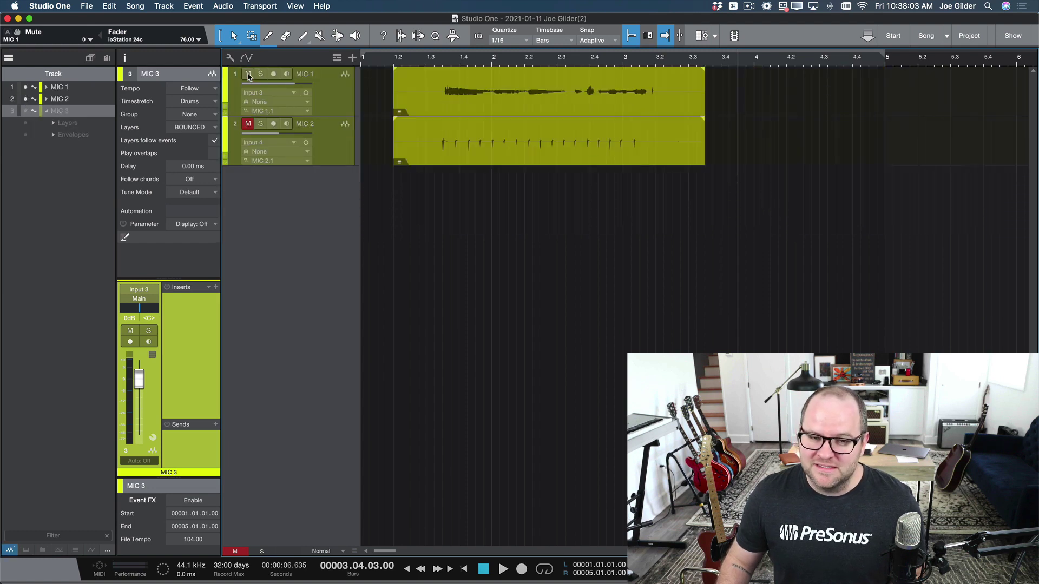
pyautogui.click(248, 124)
pyautogui.press('z')
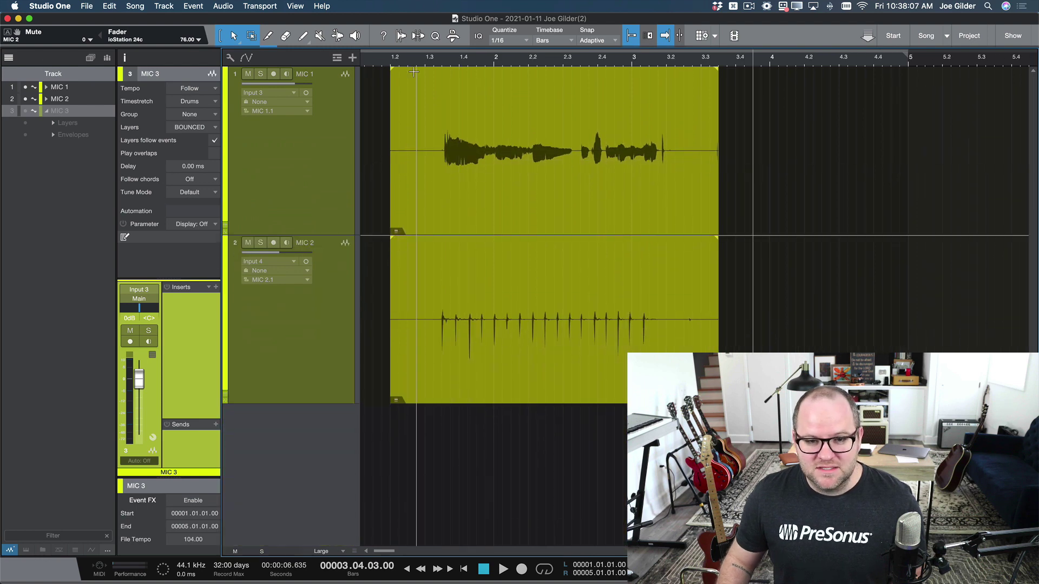
pyautogui.click(429, 64)
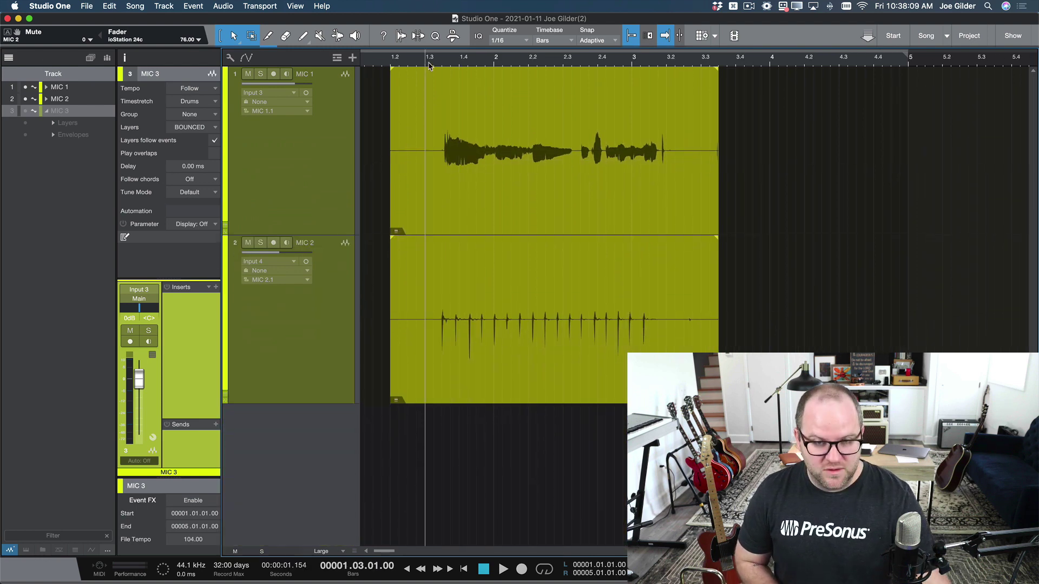
pyautogui.press('space')
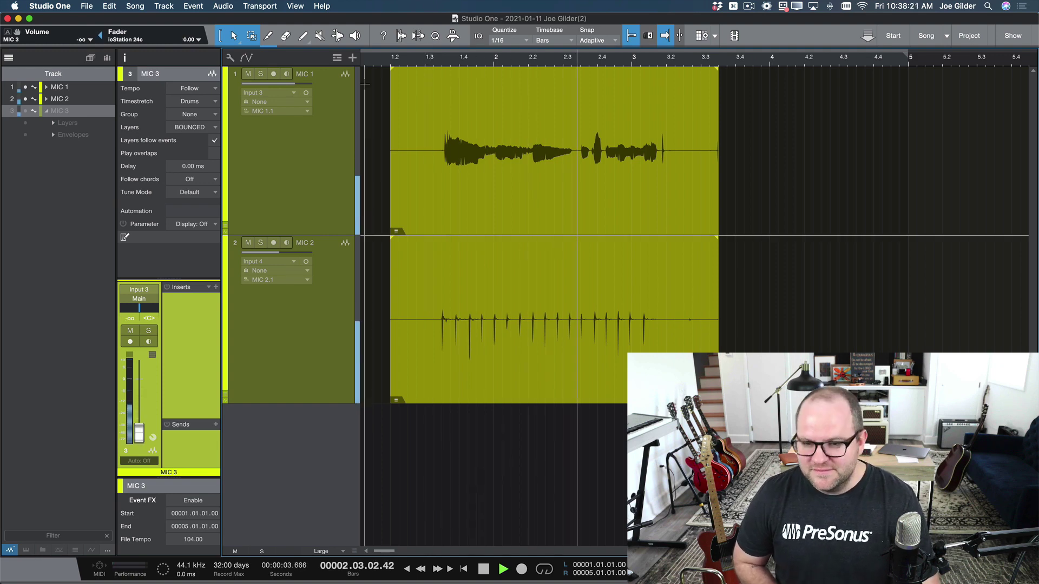
# Stop playback and close the track list.
pyautogui.press('space')
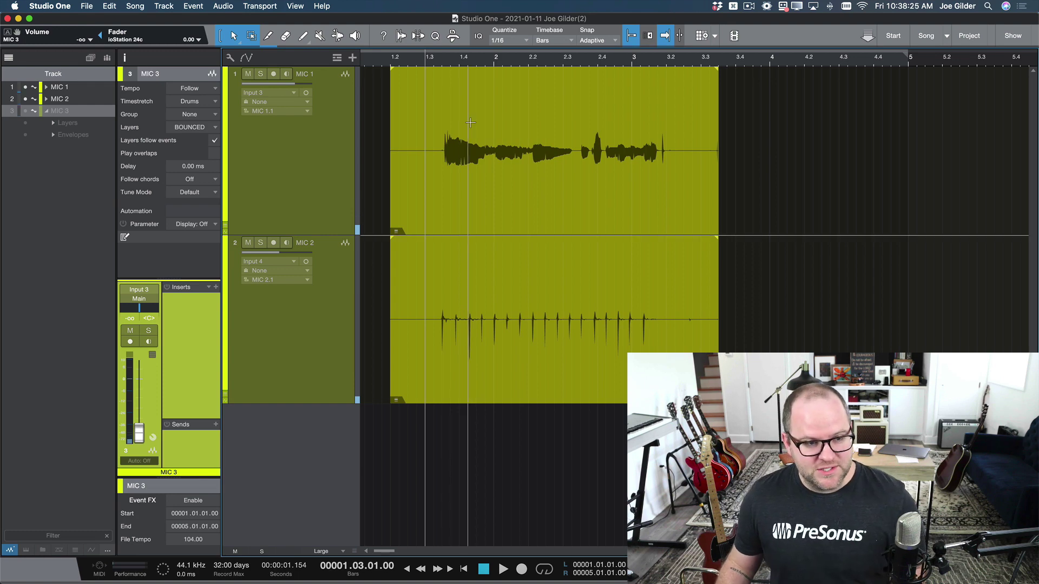
pyautogui.press('e')
pyautogui.click(9, 58)
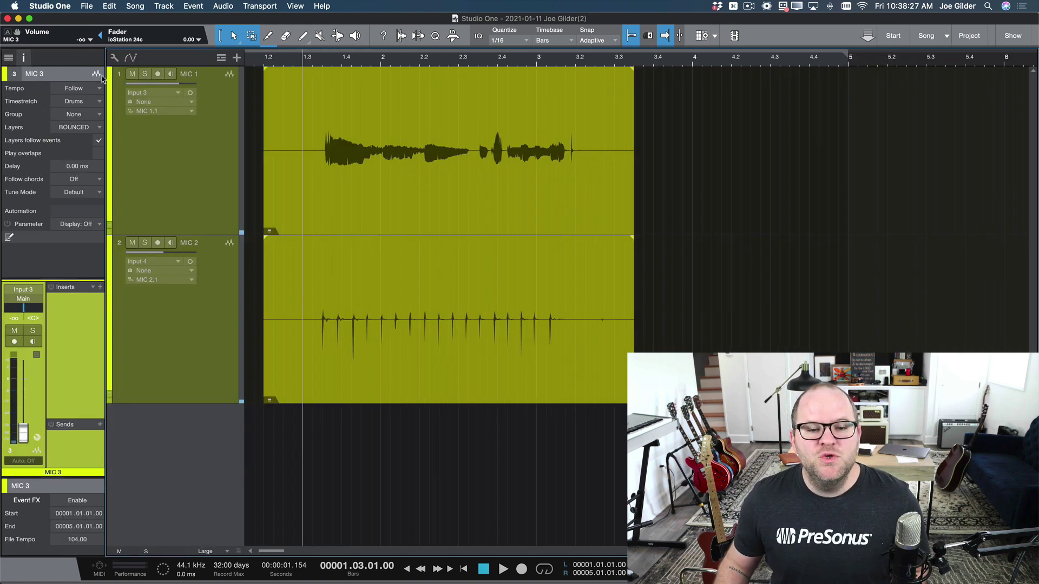
# Select MIC 1 and MIC 2 in turn, ending with both tracks selected.
pyautogui.click(231, 168)
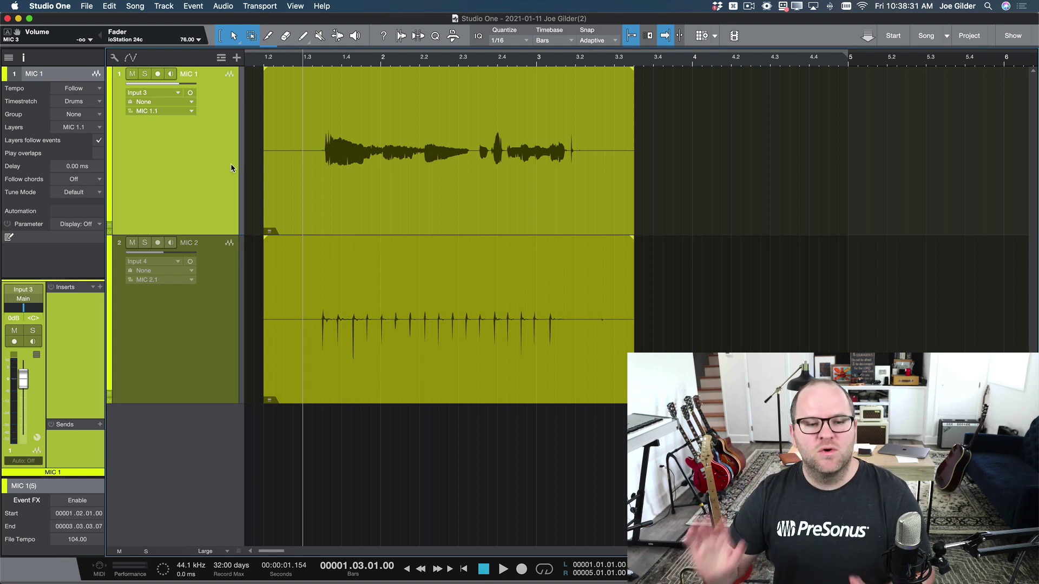
pyautogui.click(200, 288)
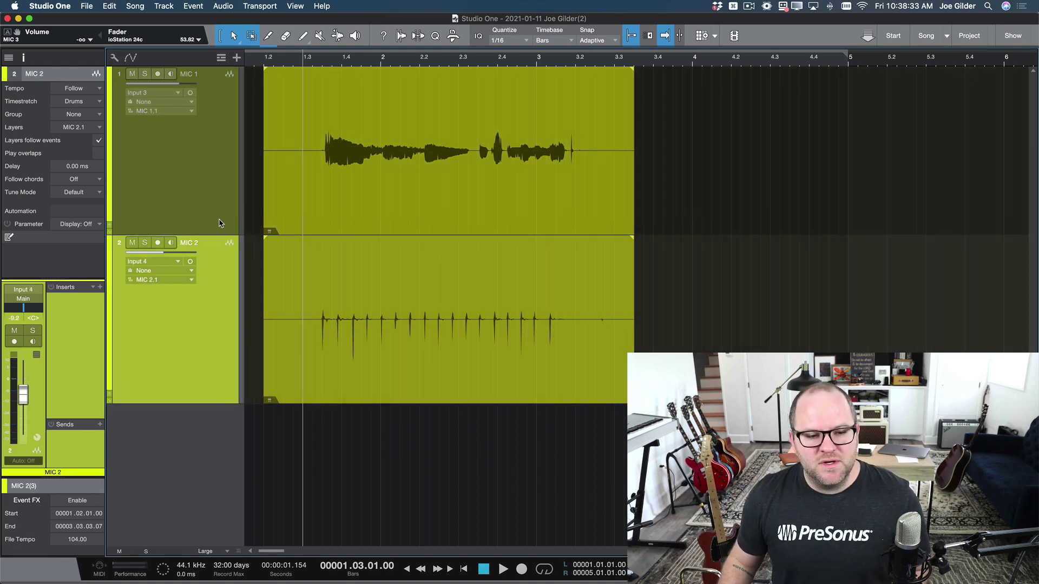
pyautogui.click(219, 223)
pyautogui.click(220, 346)
pyautogui.click(217, 207)
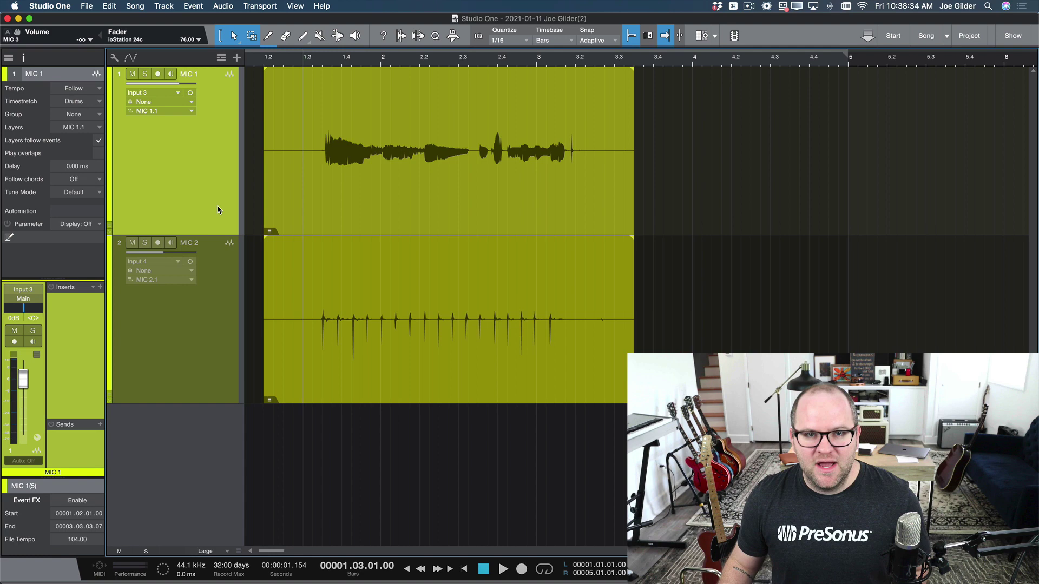
pyautogui.click(215, 290)
# Expand the layers of MIC 1 and MIC 2 and examine the takes on both tracks.
pyautogui.click(108, 227)
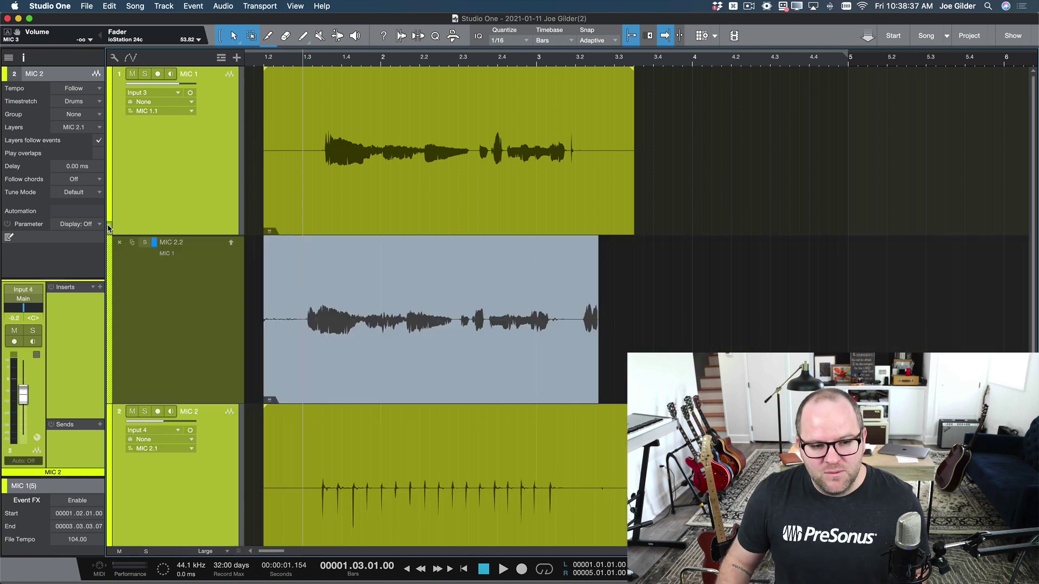
pyautogui.scroll(-3, 352, 347)
pyautogui.scroll(3, 360, 303)
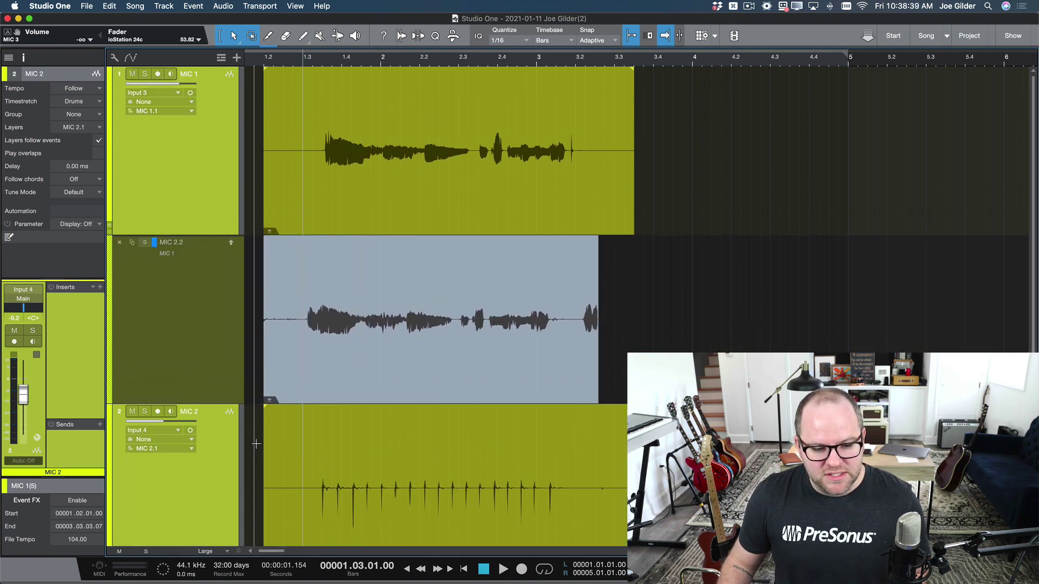
pyautogui.scroll(-3, 141, 483)
pyautogui.click(111, 511)
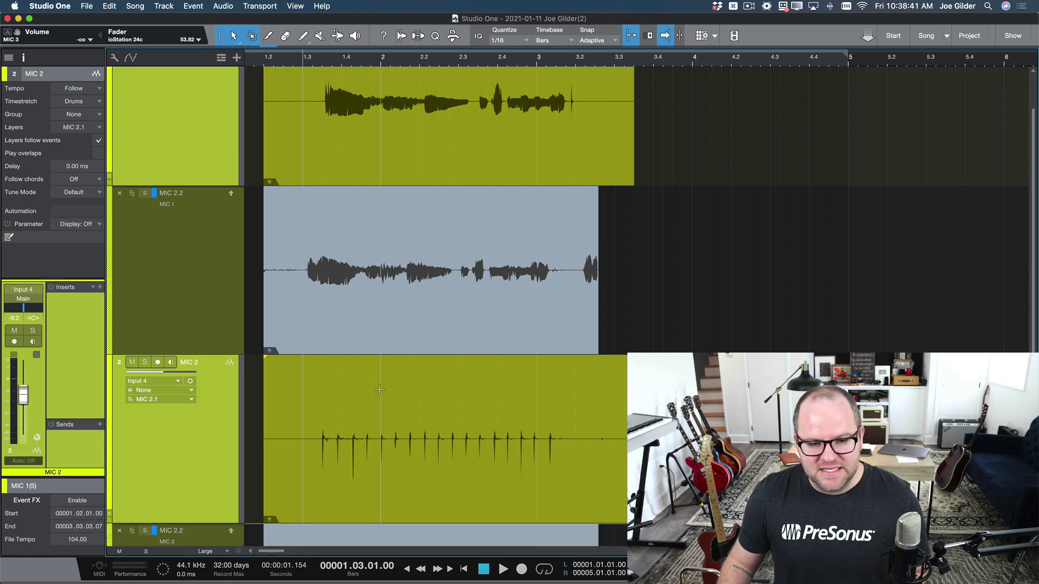
pyautogui.scroll(-10, 380, 391)
pyautogui.scroll(5, 379, 391)
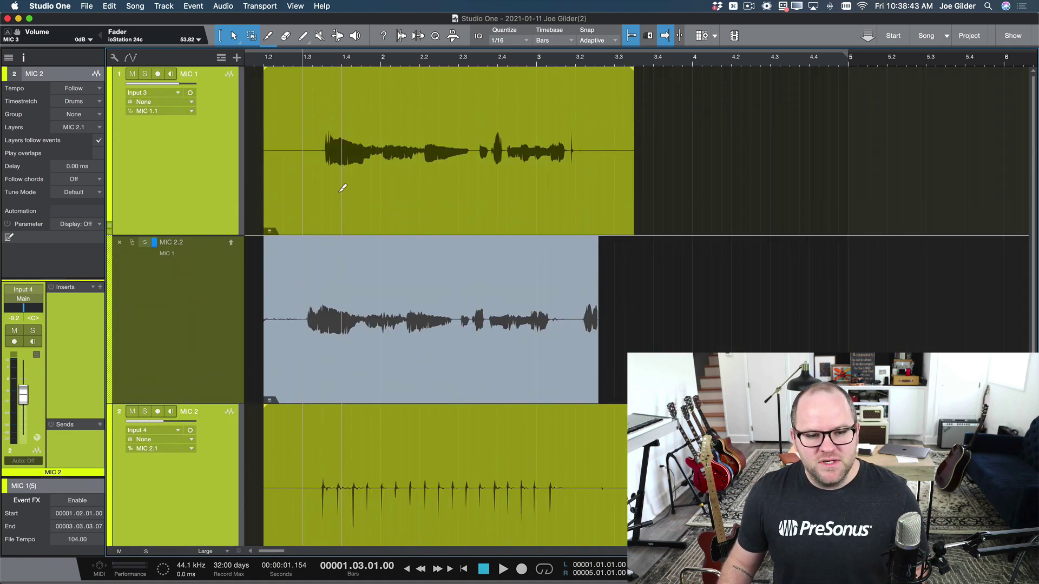
pyautogui.scroll(-3, 342, 187)
pyautogui.scroll(-3, 342, 188)
# Group the MIC 1 and MIC 2 tracks under the name EDIT GROUP.
pyautogui.click(228, 87)
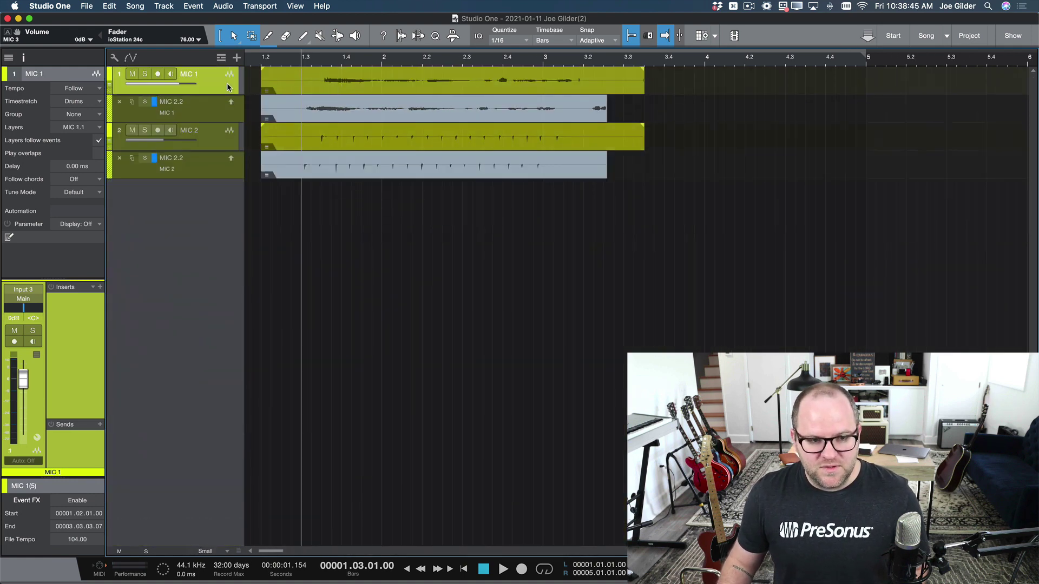
pyautogui.click(219, 146)
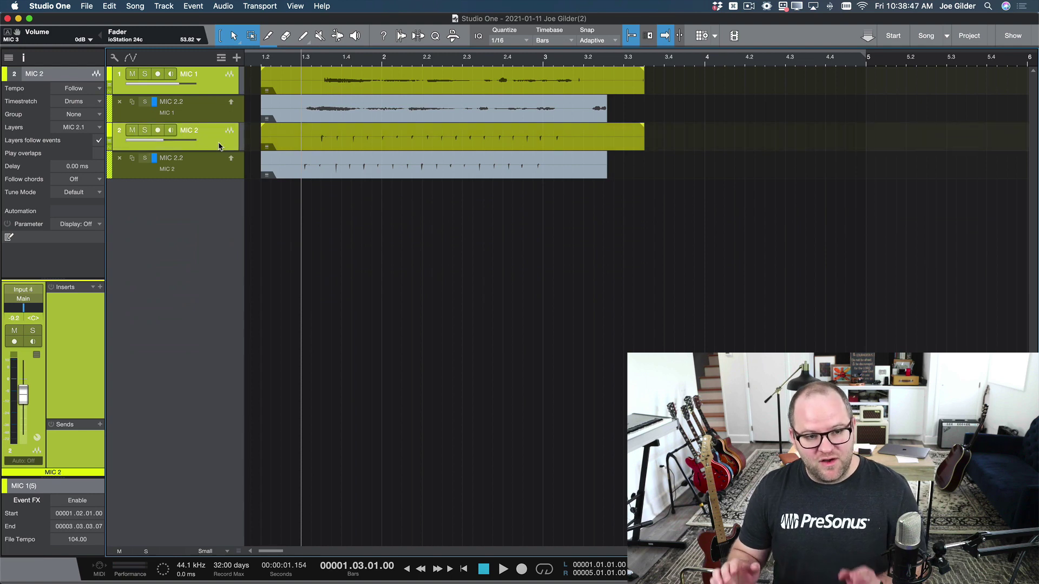
pyautogui.press('super+g')
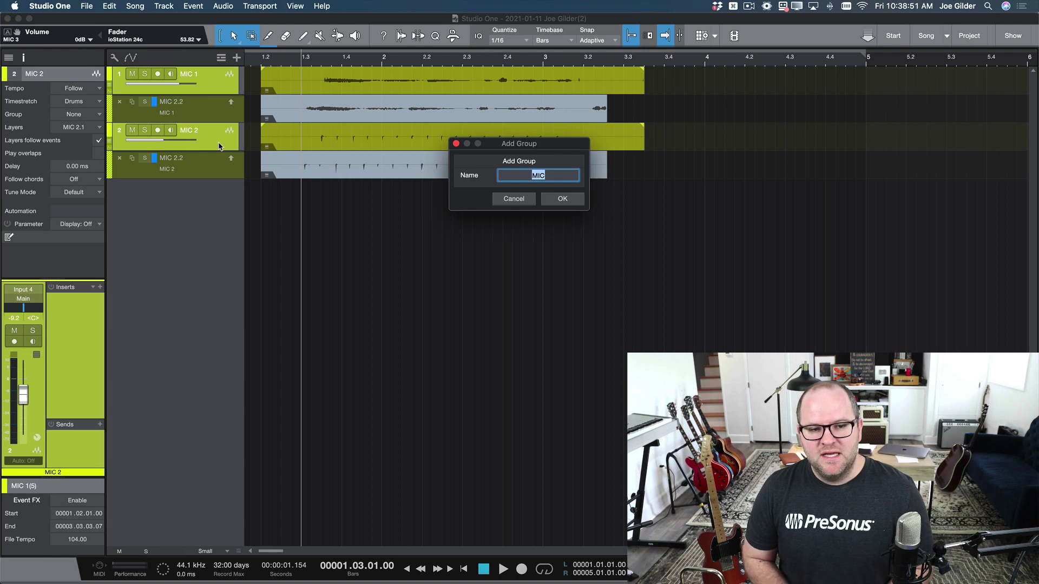
pyautogui.write('EDIT GROUP')
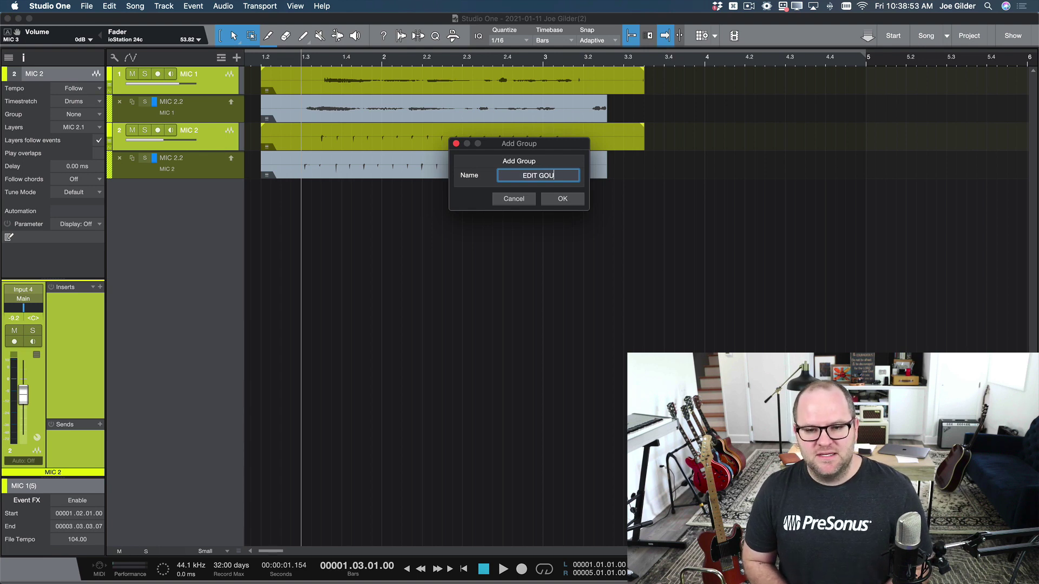
pyautogui.press('BackSpace')
pyautogui.press('BackSpace')
pyautogui.press('BackSpace')
pyautogui.press('BackSpace')
pyautogui.write('ROUP')
pyautogui.press('Return')
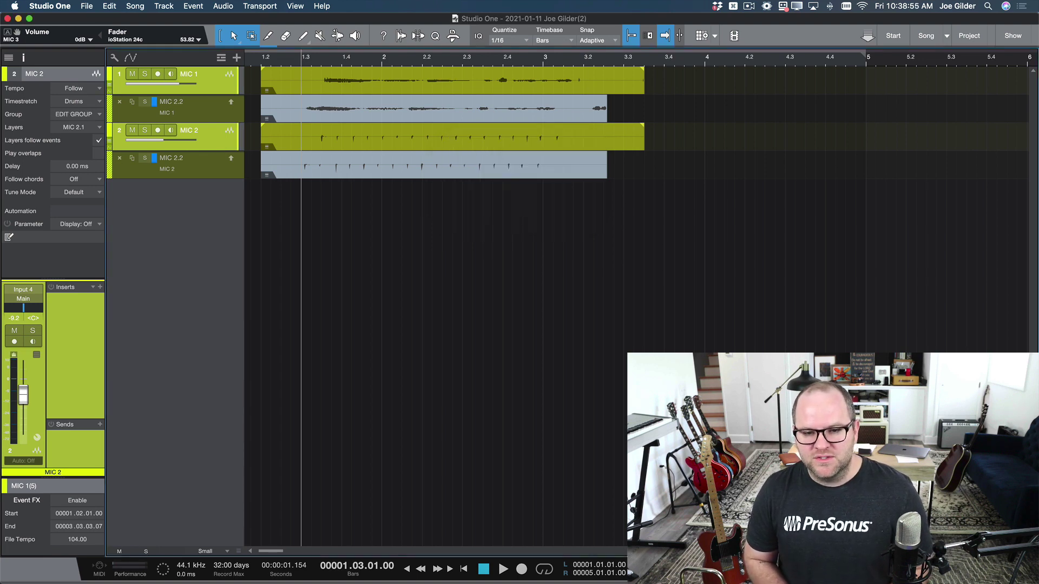
# Collapse the layers of MIC 1 and MIC 2 and enlarge both tracks.
pyautogui.click(109, 87)
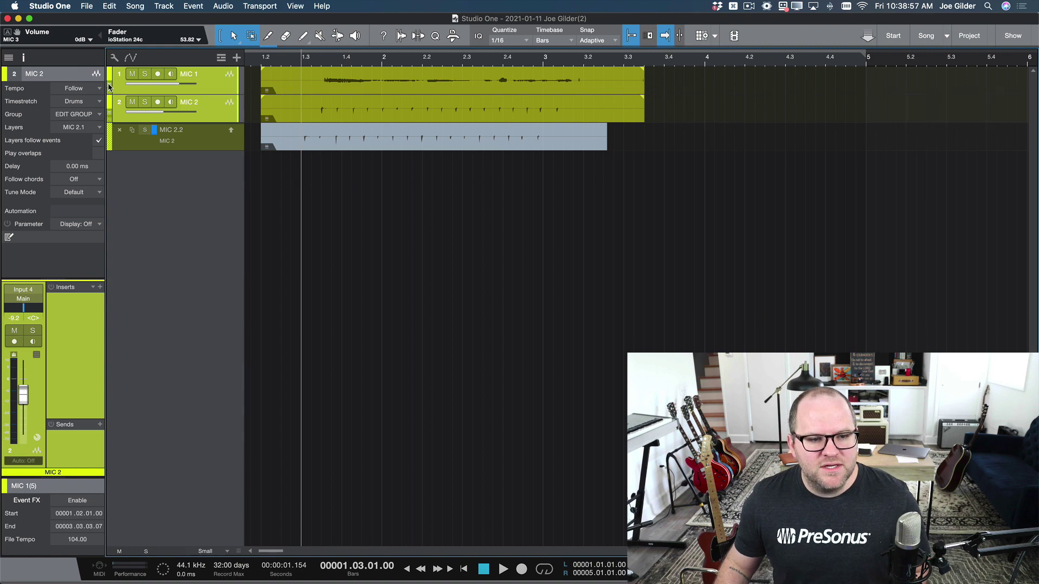
pyautogui.click(110, 117)
pyautogui.press('z')
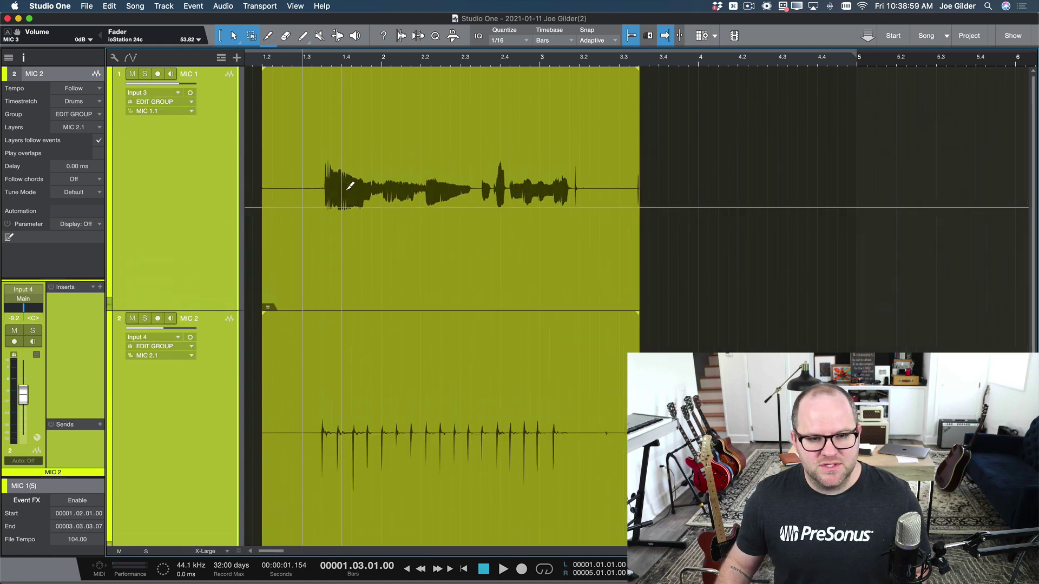
# Try splitting the grouped events at 2.1.3 and deleting a range in their second half, and undo both edits.
pyautogui.keyDown('alt'); pyautogui.click(401, 139); pyautogui.keyUp('alt')
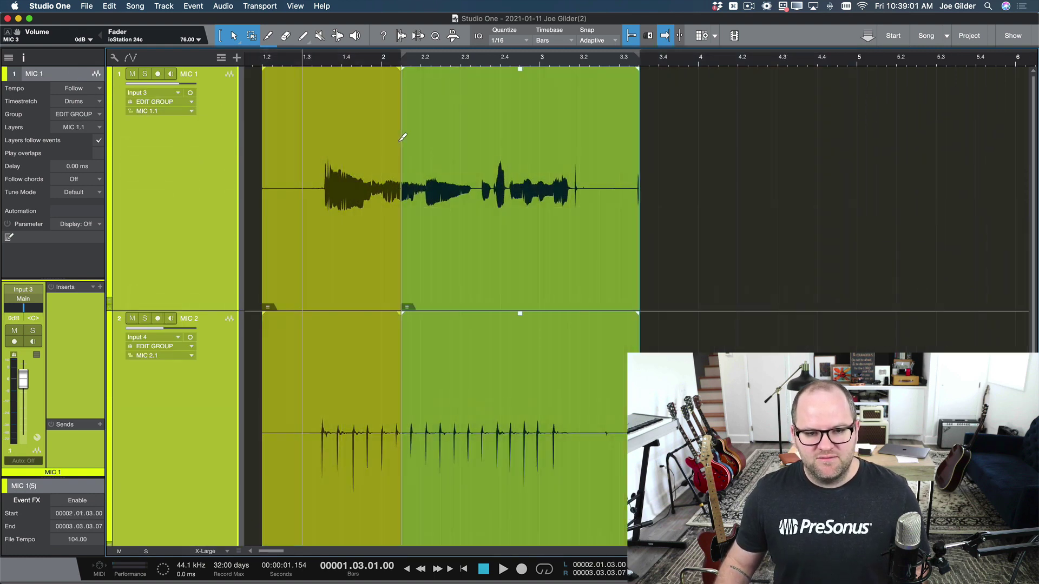
pyautogui.moveTo(461, 160); pyautogui.dragTo(629, 192)
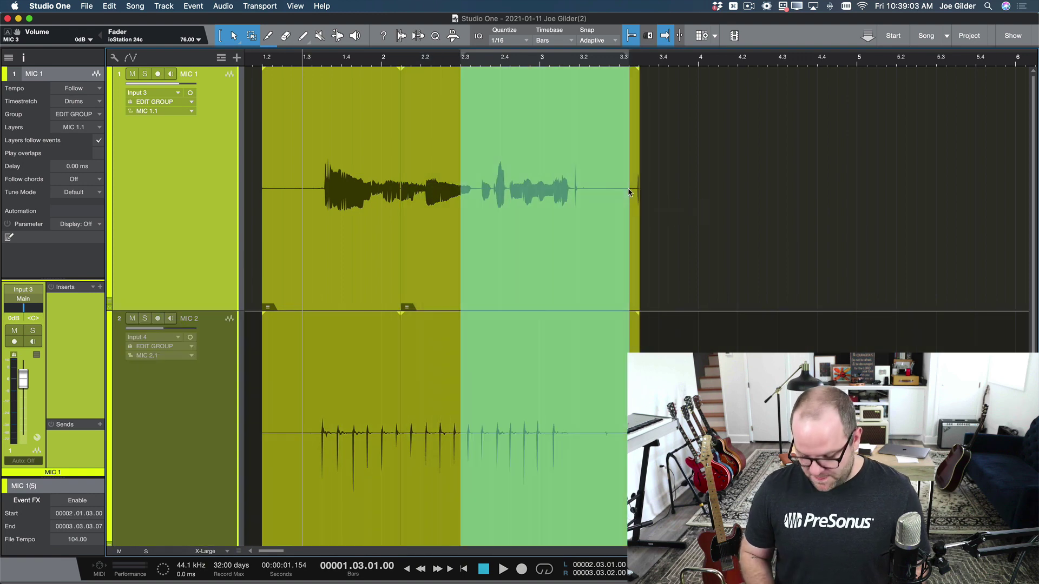
pyautogui.press('Delete')
pyautogui.press('super+z')
pyautogui.press('super+z')
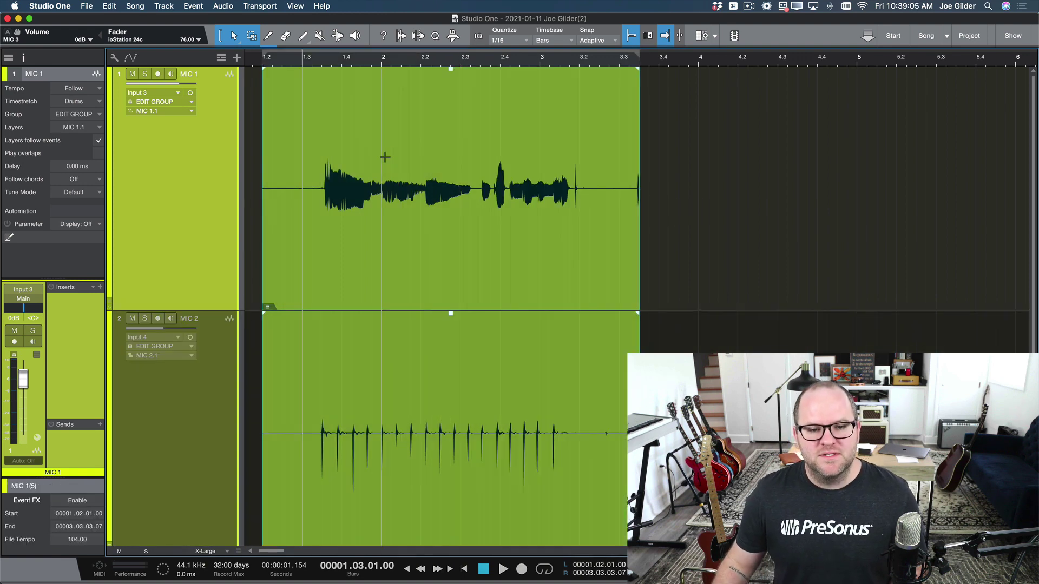
# Switch the grouped tracks to layer MIC 2.2 and back to MIC 1.1.
pyautogui.click(75, 126)
pyautogui.click(80, 152)
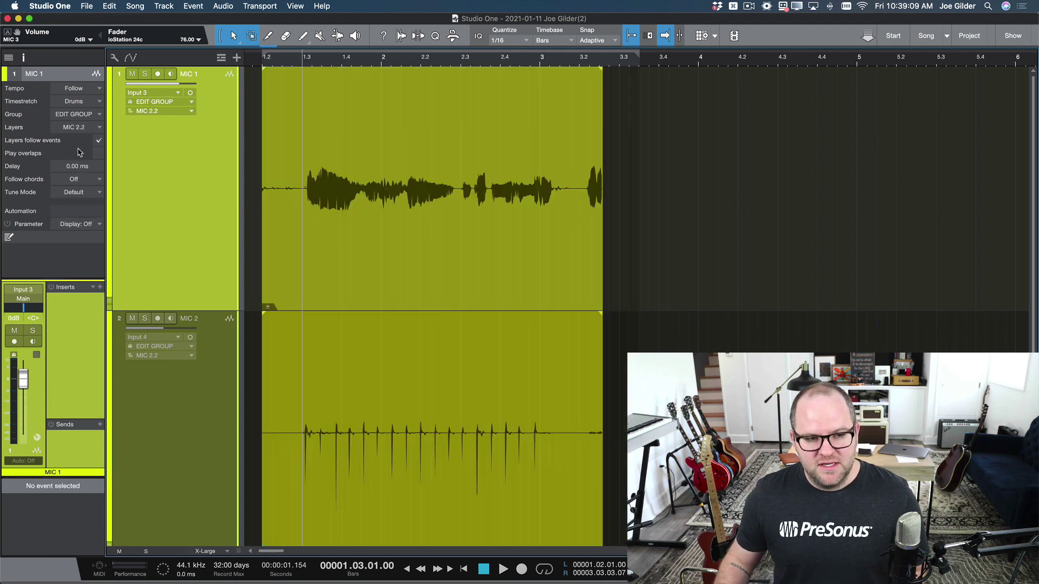
pyautogui.click(80, 127)
pyautogui.click(80, 142)
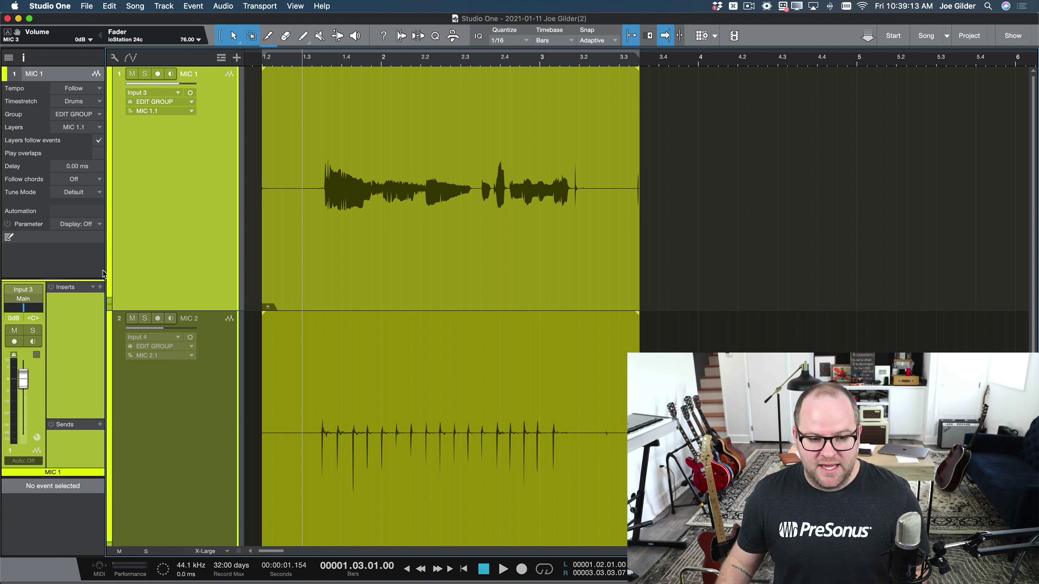
# Expand the layers of MIC 1 and add a new layer named COMP to the grouped tracks.
pyautogui.click(109, 303)
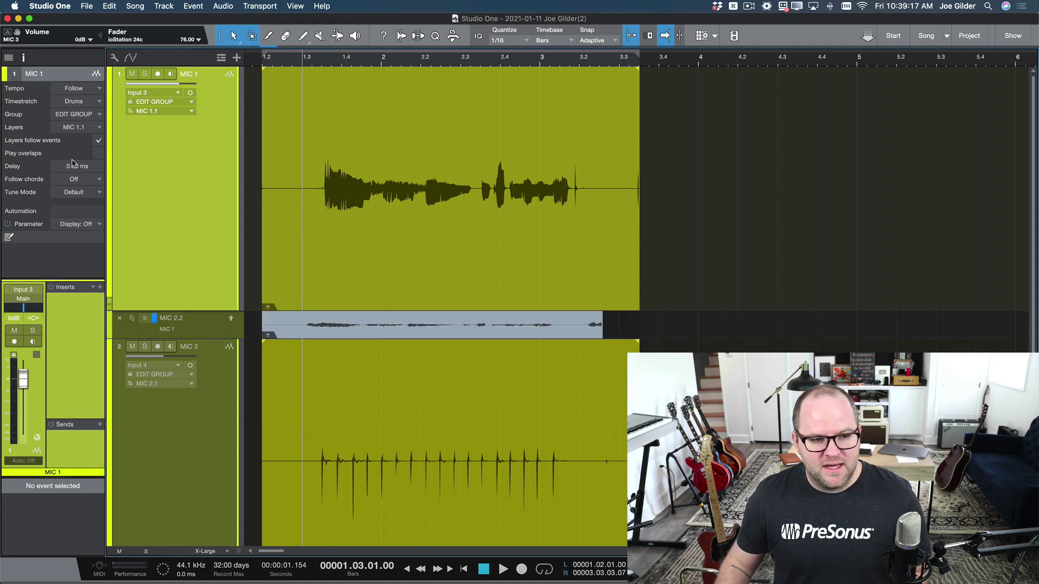
pyautogui.click(90, 117)
pyautogui.click(32, 117)
pyautogui.click(73, 125)
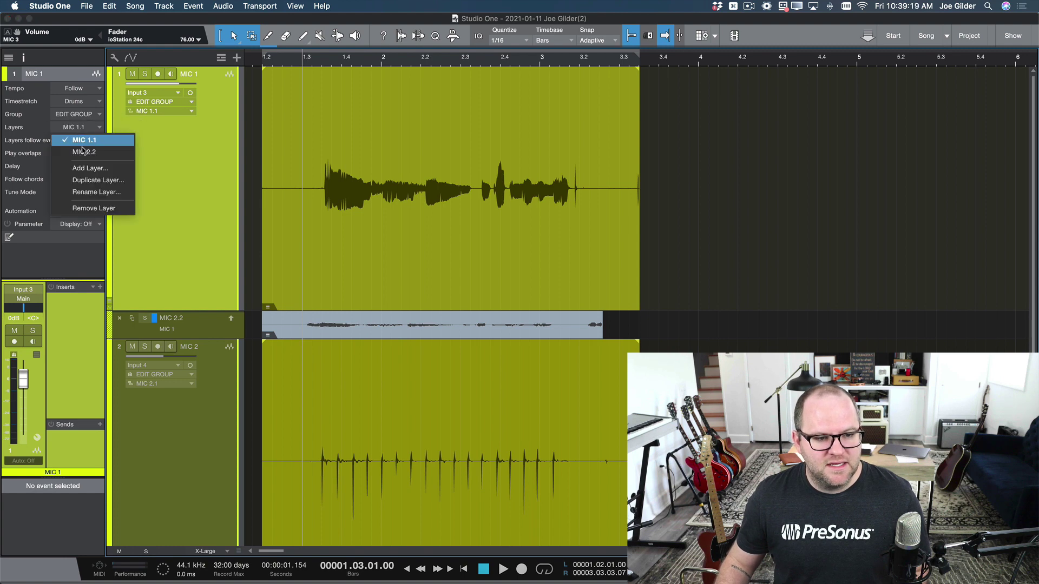
pyautogui.click(92, 169)
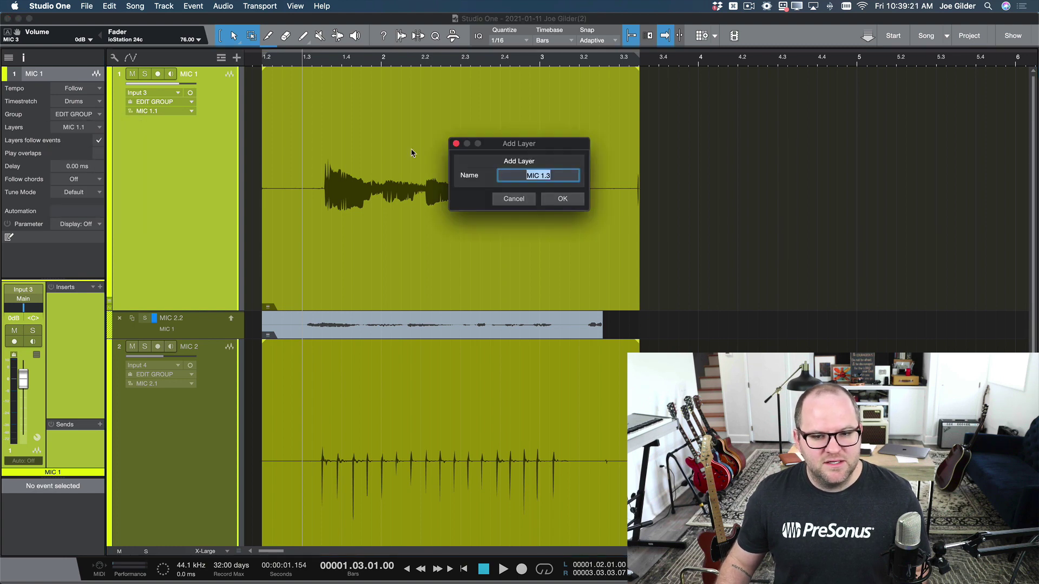
pyautogui.write('COMP')
pyautogui.press('Return')
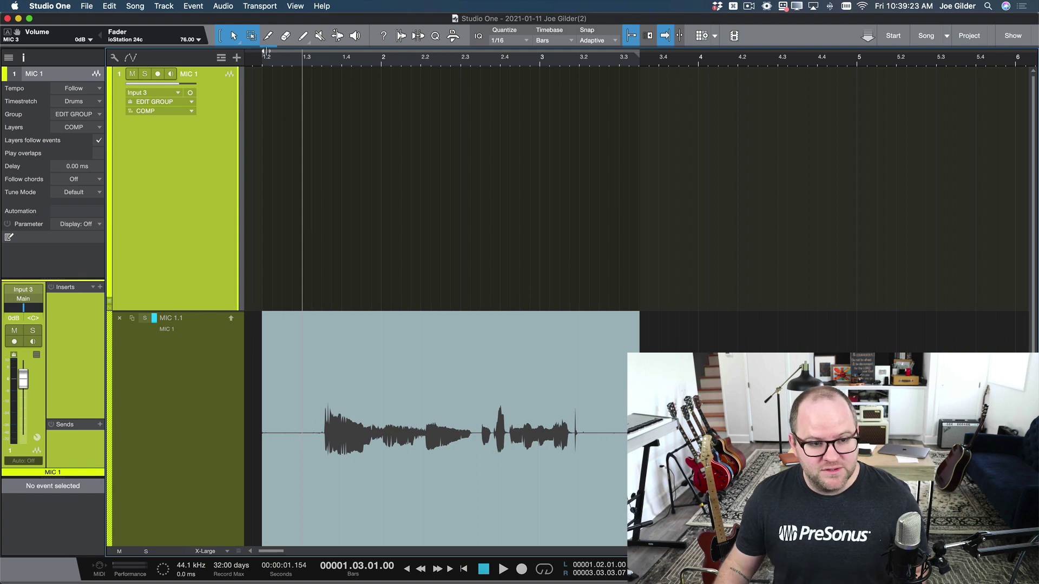
# Comp the outer sections from MIC 1.1 and about 2.2.2 to 2.3.4 from MIC 2.2, and collapse the MIC 1 layers.
pyautogui.moveTo(322, 423); pyautogui.dragTo(599, 422)
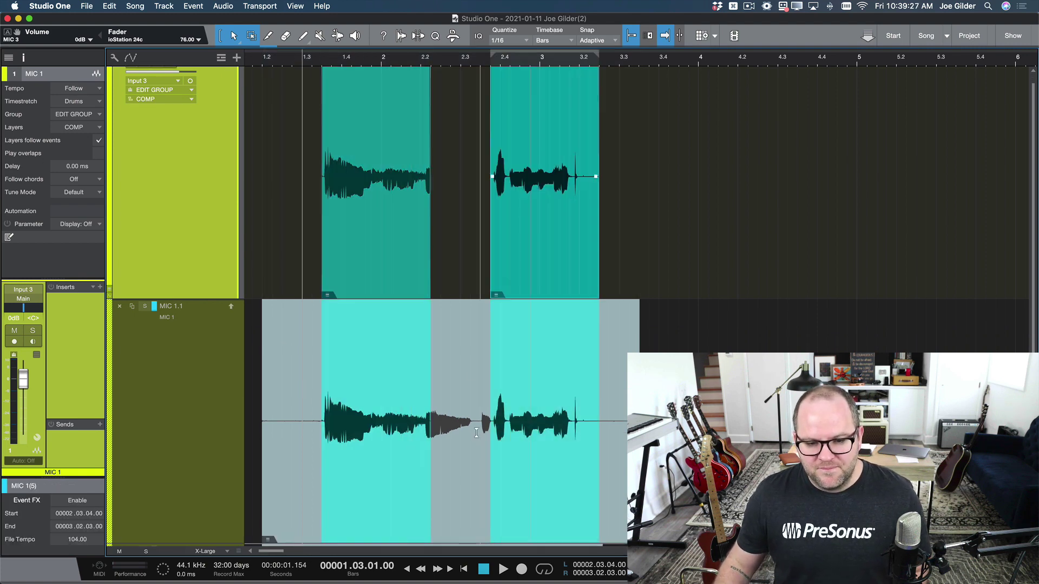
pyautogui.scroll(-5, 476, 433)
pyautogui.scroll(-1, 476, 433)
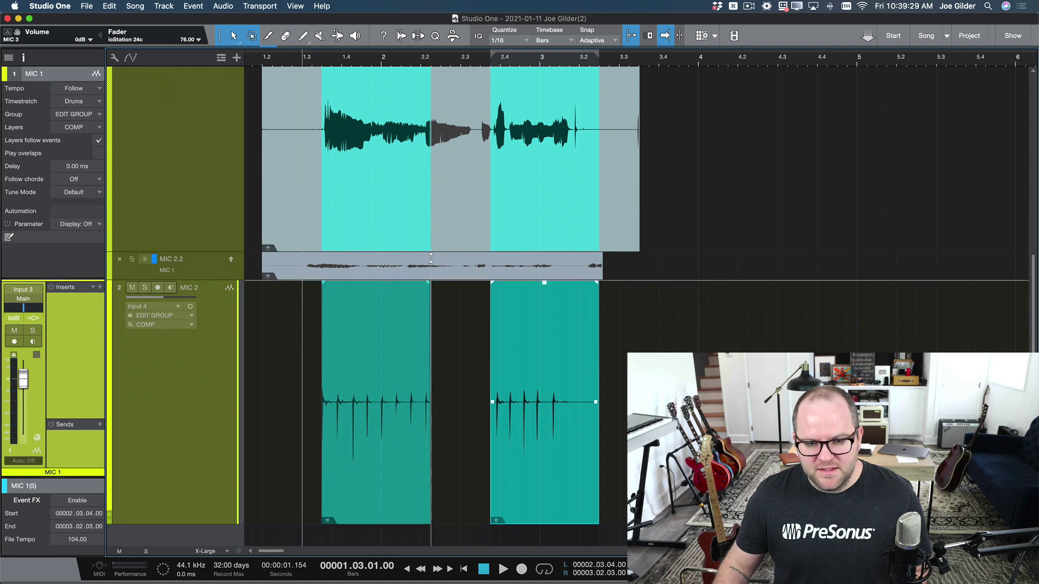
pyautogui.moveTo(431, 266); pyautogui.dragTo(490, 265)
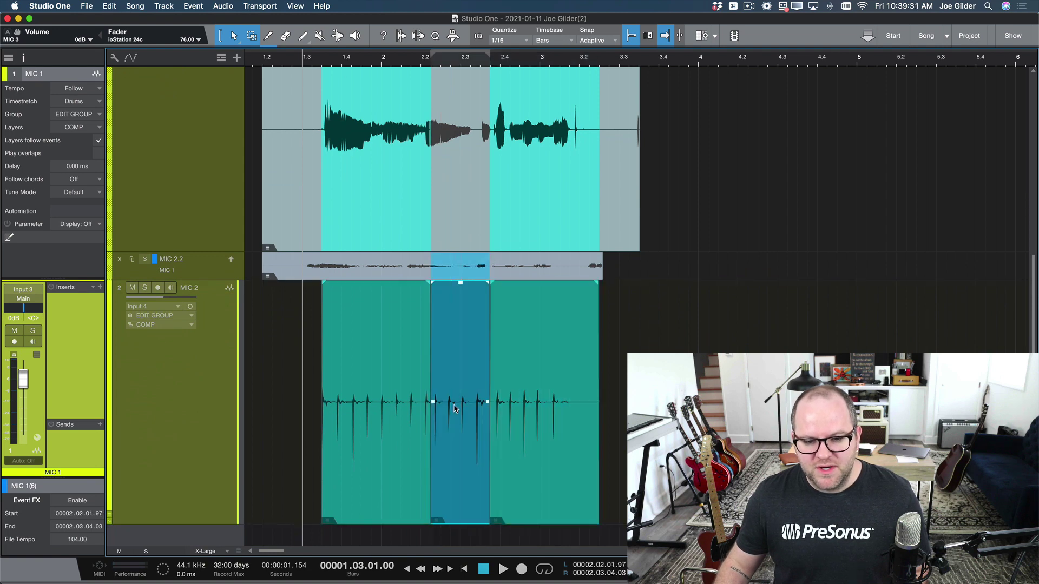
pyautogui.scroll(5, 455, 408)
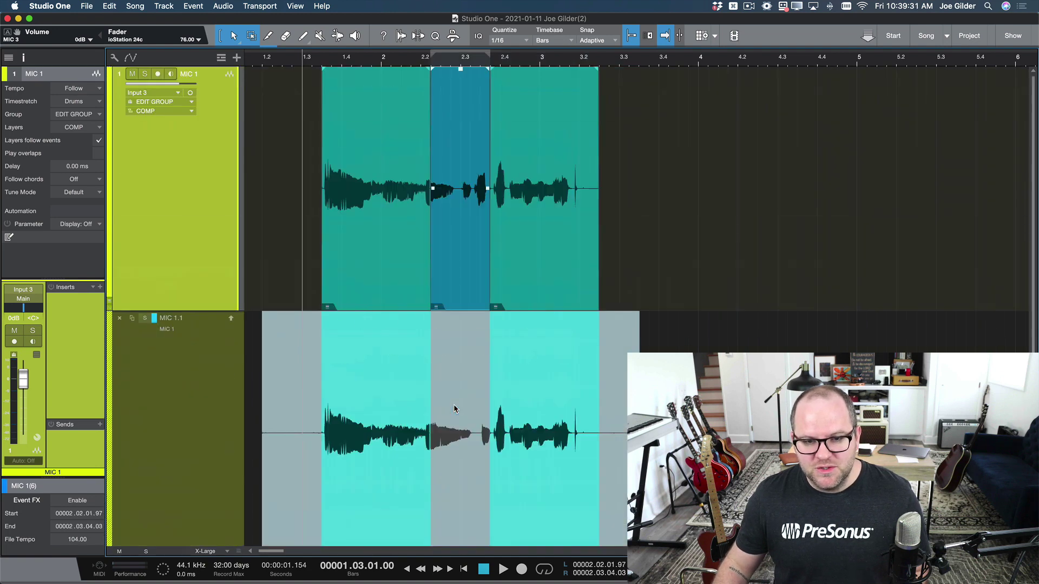
pyautogui.click(109, 304)
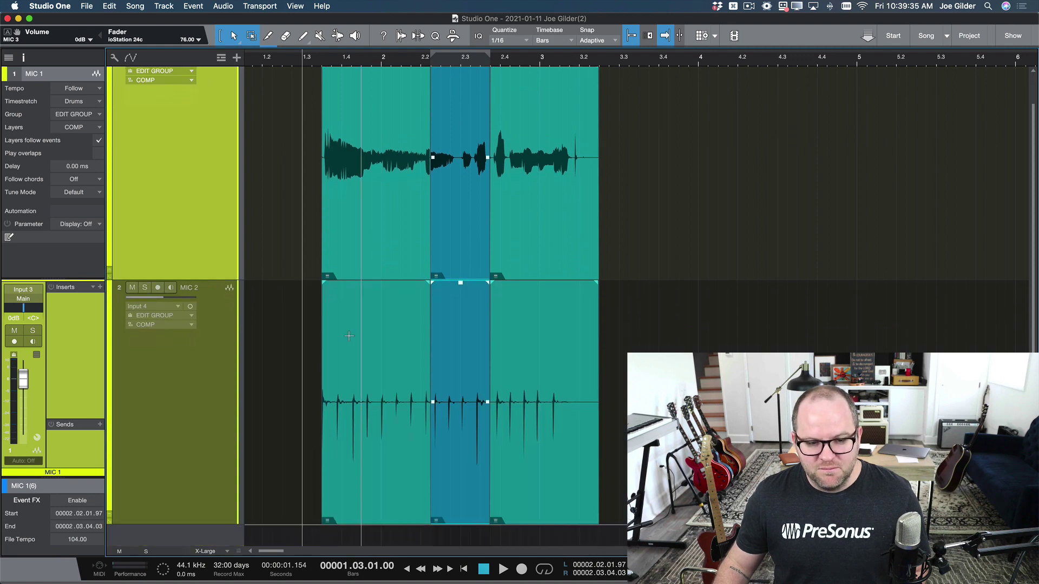
# Move the first crossfade between the grouped comp events earlier, so the middle event starts at 2.1.4.97.
pyautogui.click(209, 389)
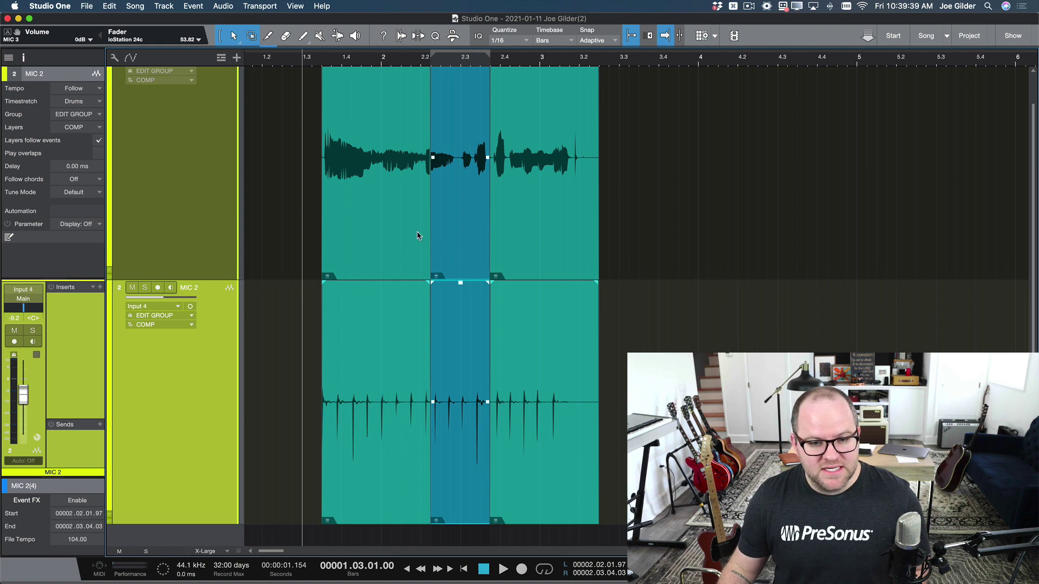
pyautogui.scroll(10, 418, 235)
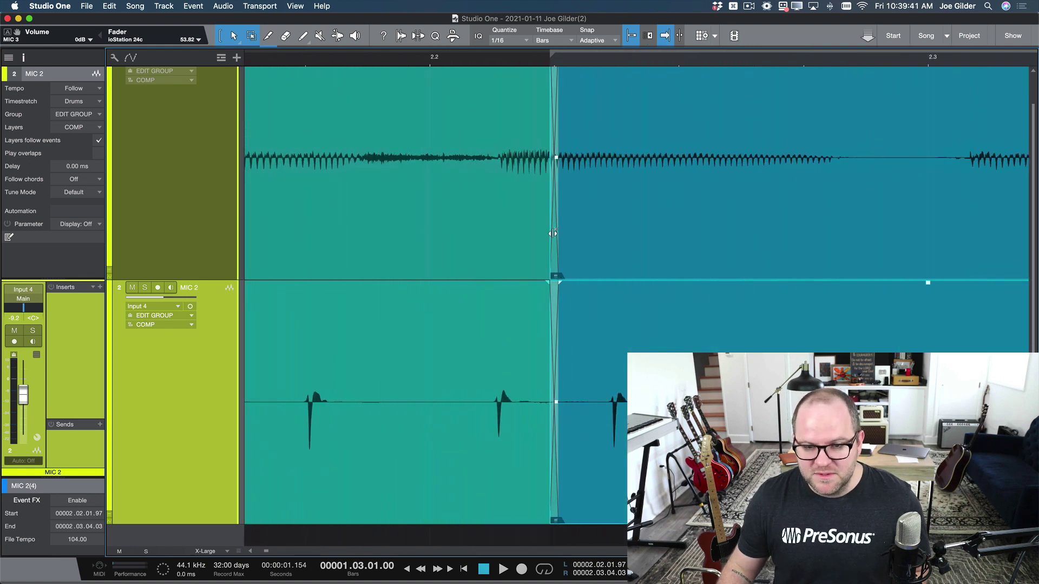
pyautogui.moveTo(552, 234); pyautogui.dragTo(525, 255)
pyautogui.scroll(-10, 559, 243)
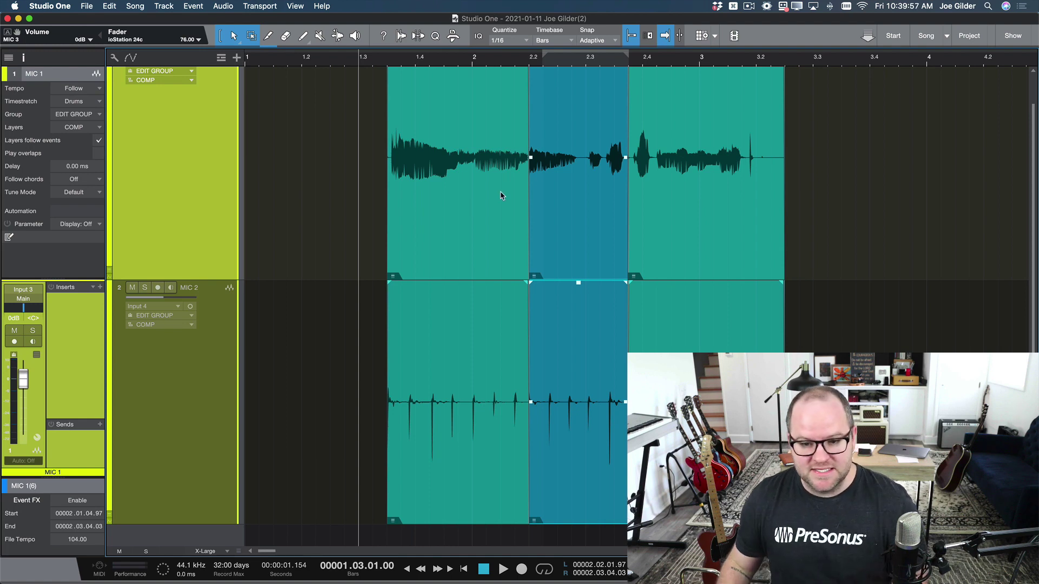
# Review the comp edits across both grouped tracks and select MIC 2.
pyautogui.scroll(2, 423, 274)
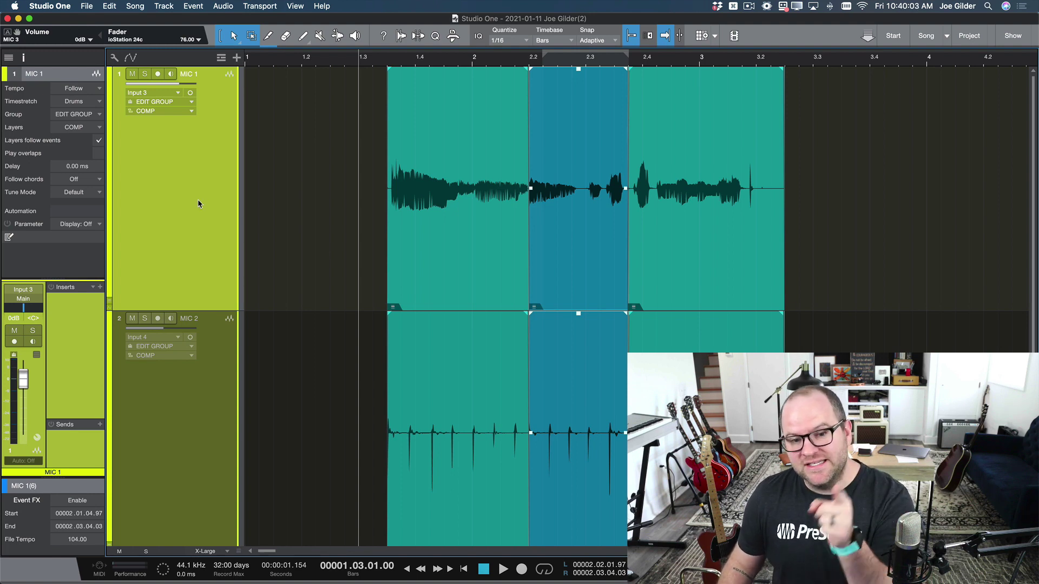
pyautogui.scroll(-2, 166, 374)
pyautogui.click(166, 374)
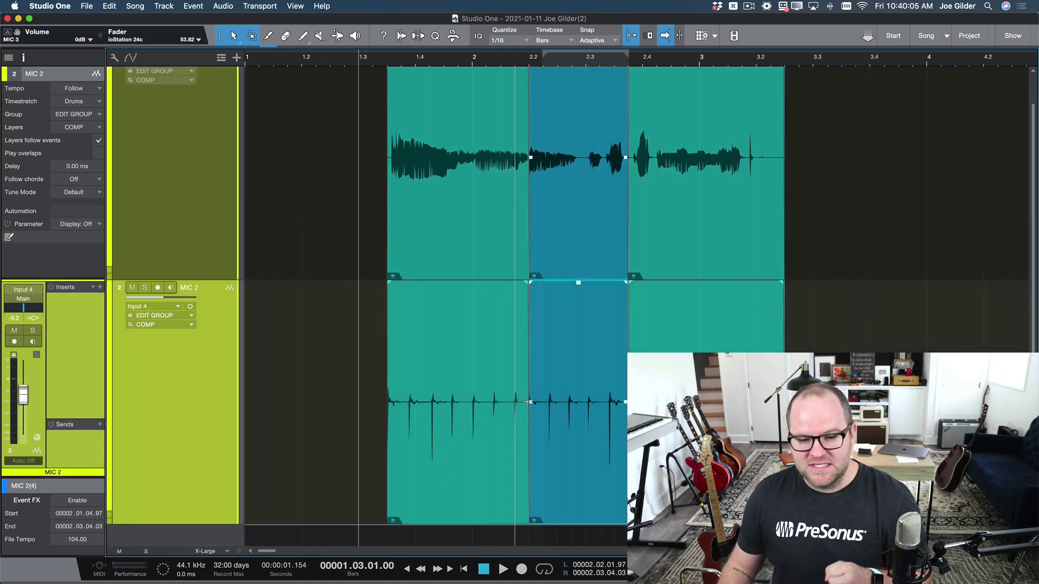
# Show the mixer console and lower the grouped faders to -2.6 dB for MIC 1 and -11.8 dB for MIC 2.
pyautogui.scroll(2, 578, 456)
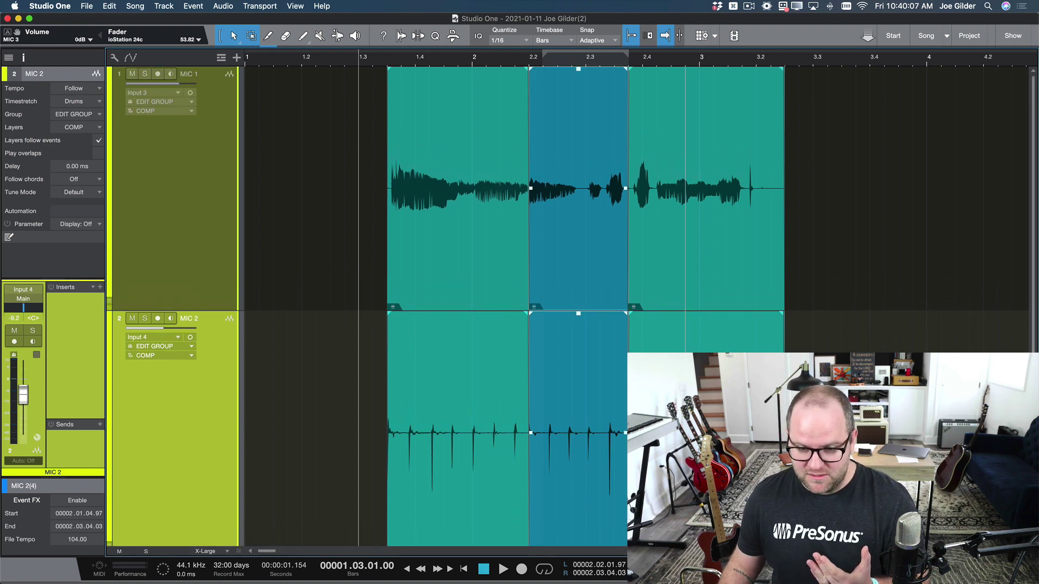
pyautogui.click(148, 210)
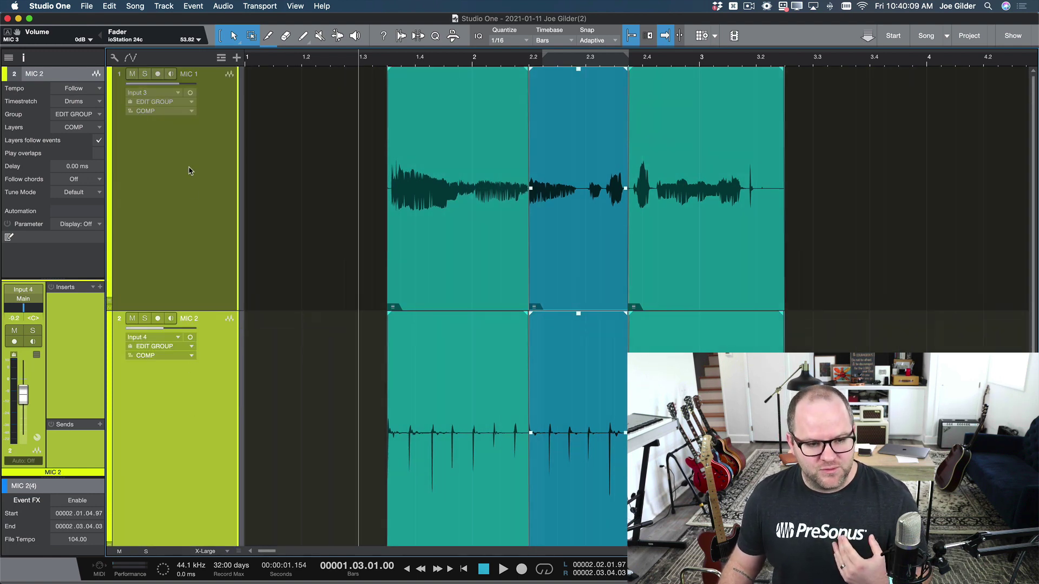
pyautogui.press('F3')
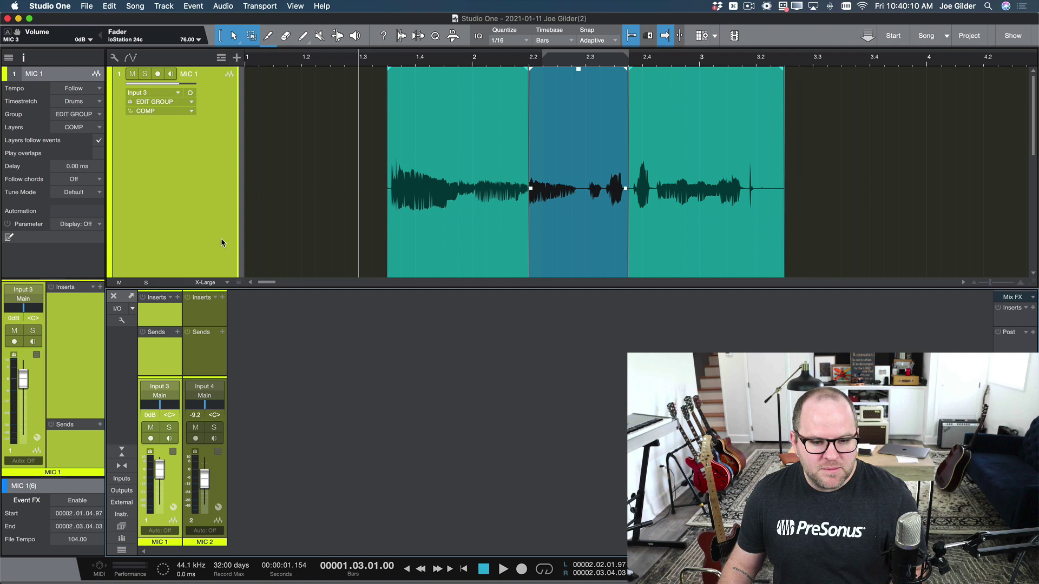
pyautogui.click(216, 352)
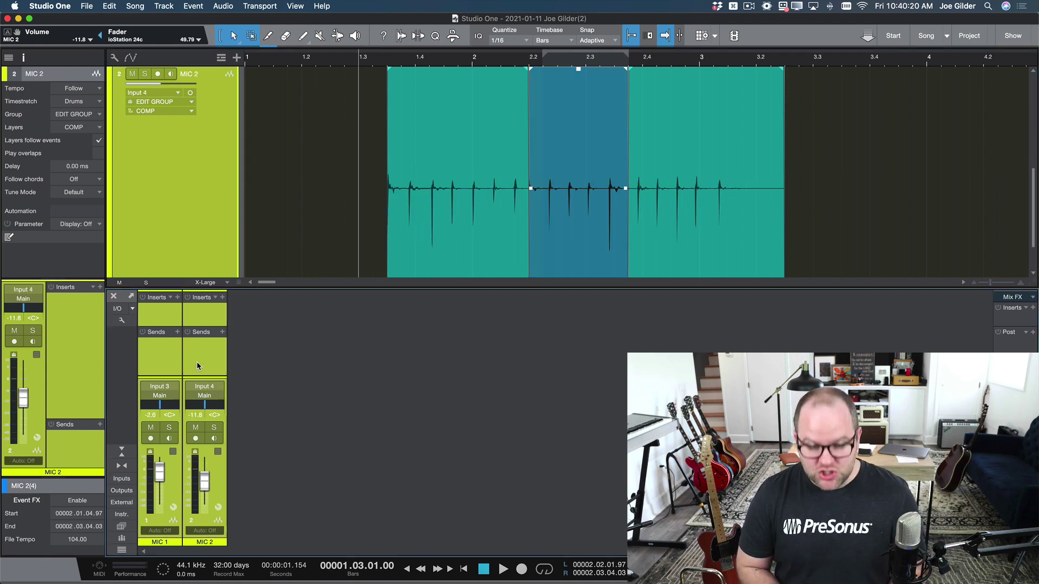
# Dissolve EDIT GROUP, undo that, and open the group assignment choices of MIC 2 without changing them.
pyautogui.press('super+shift+g')
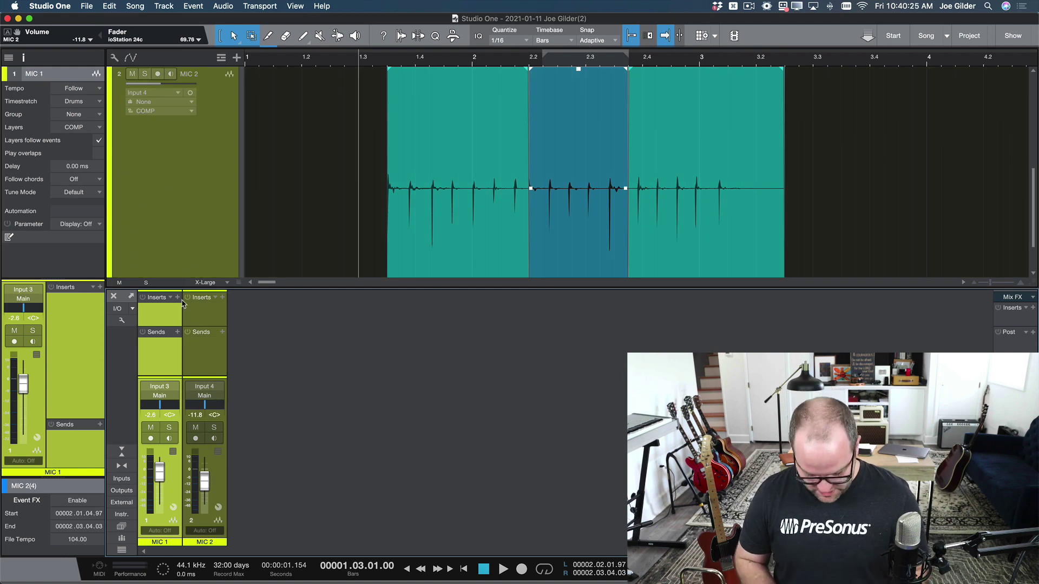
pyautogui.press('super+z')
pyautogui.click(169, 193)
pyautogui.click(89, 114)
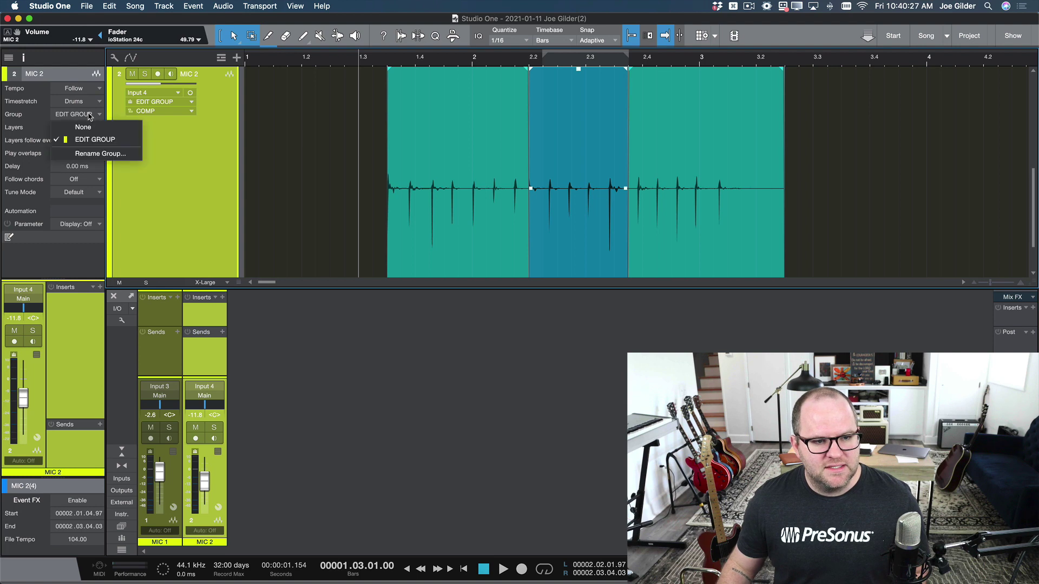
pyautogui.press('Escape')
# Set the group assignment of MIC 1 to None to release both tracks from EDIT GROUP, and select MIC 1 alone.
pyautogui.click(165, 361)
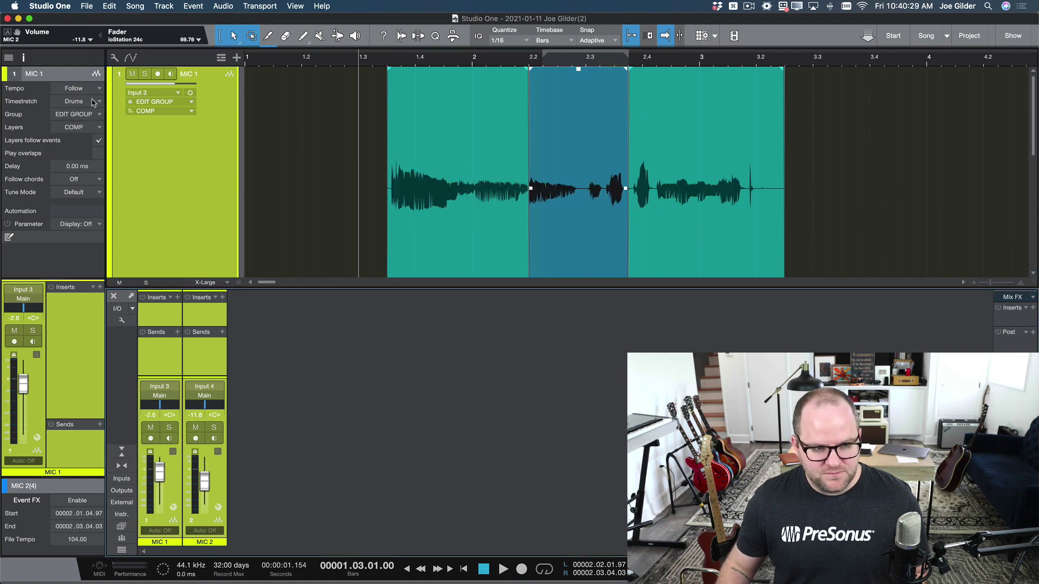
pyautogui.click(96, 118)
pyautogui.click(94, 128)
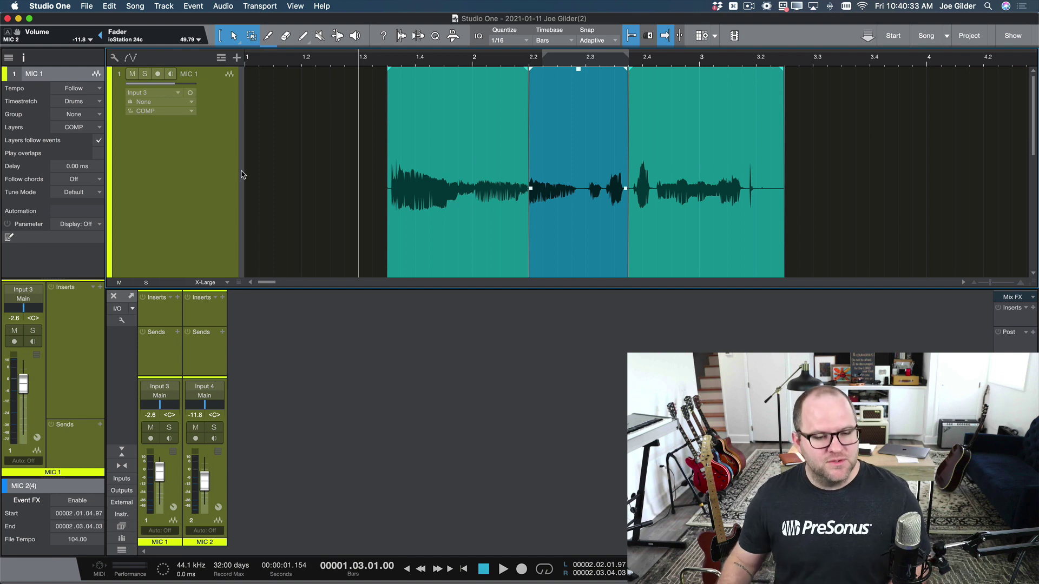
pyautogui.click(214, 193)
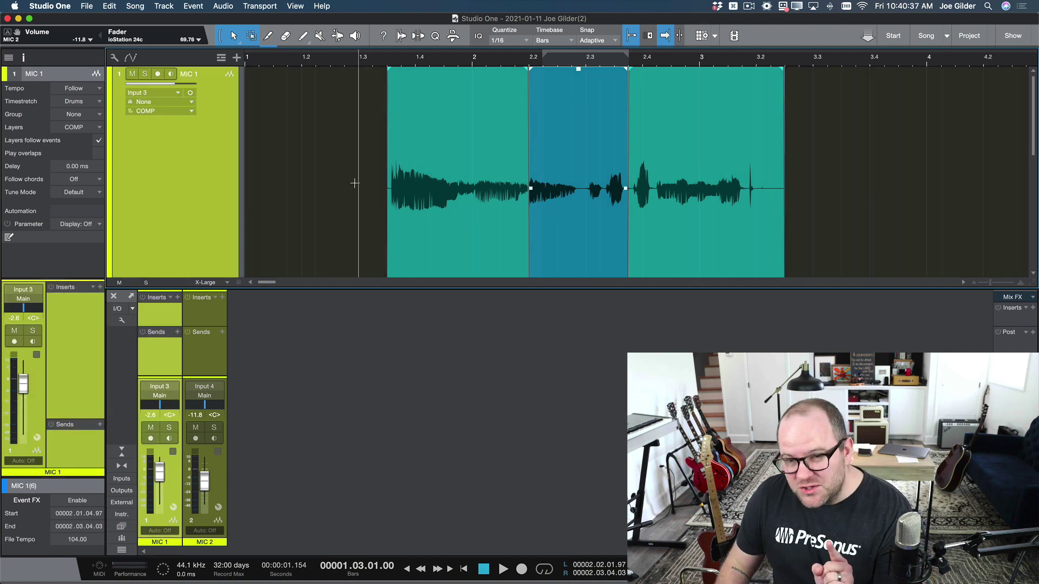
# Hide the console and reduce the track height in the arrangement to Medium.
pyautogui.press('F3')
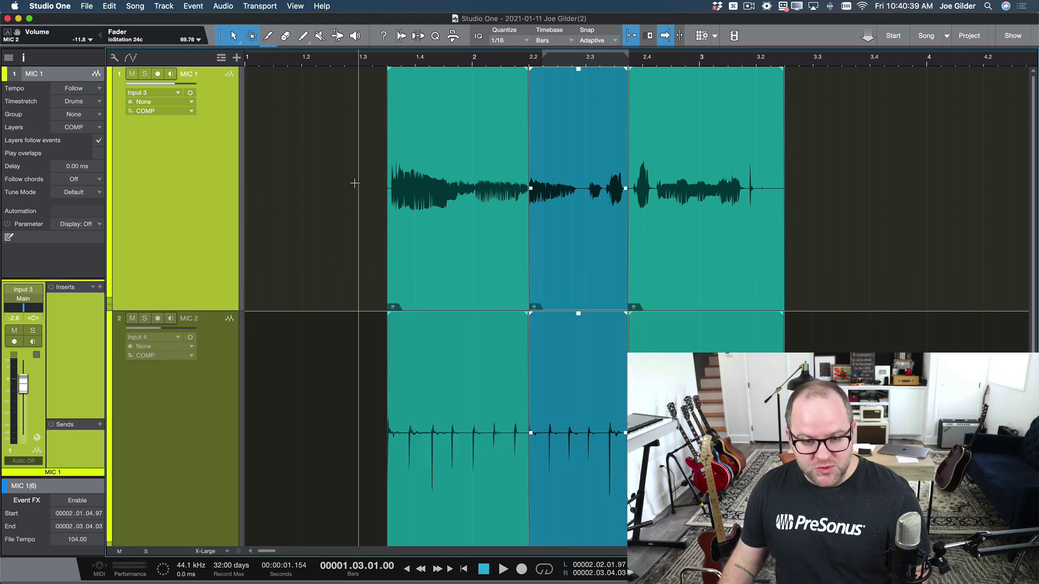
pyautogui.hotkey('shift', 'w')
pyautogui.hotkey('shift', 'w')
# Show the console, select the MIC 1 and MIC 2 channels together, and raise their faders to -2.2 dB and -11.4 dB.
pyautogui.press('F3')
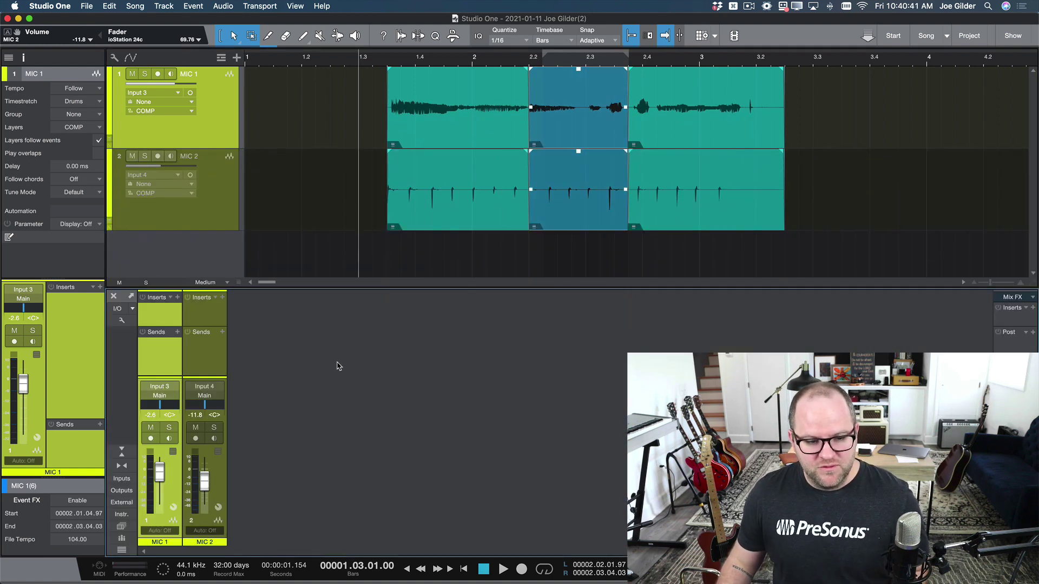
pyautogui.click(199, 364)
pyautogui.click(170, 368)
pyautogui.keyDown('shift'); pyautogui.click(201, 364); pyautogui.keyUp('shift')
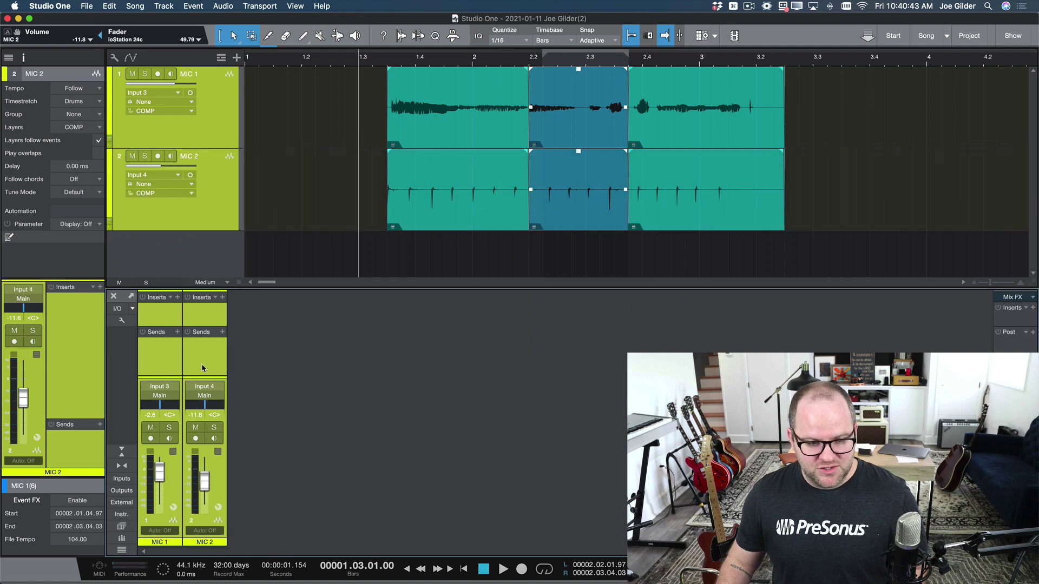
pyautogui.scroll(2, 201, 364)
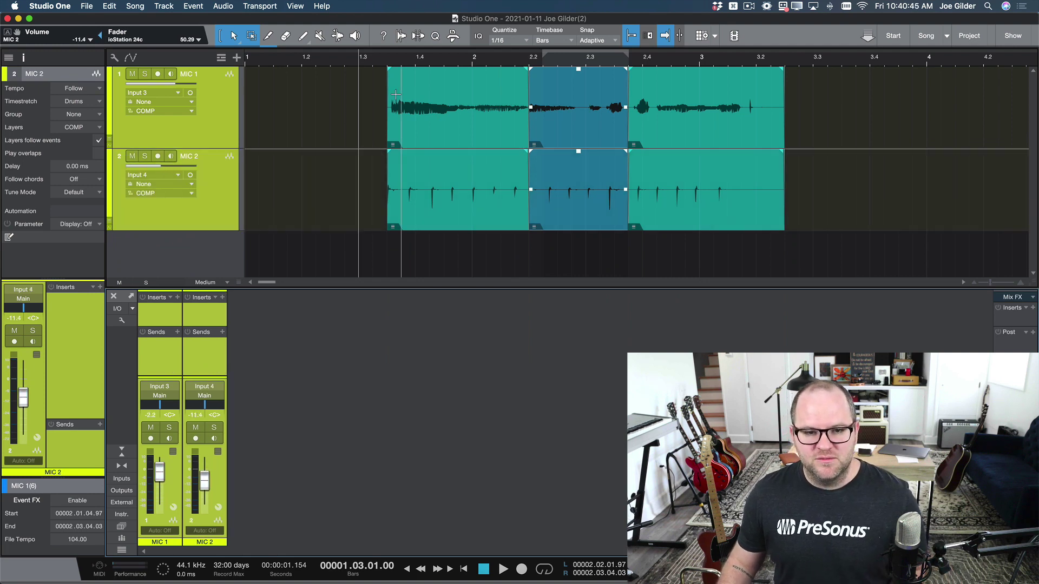
# Play the comped tracks from 1.3.3.00 and stop playback after listening to the edits.
pyautogui.click(383, 64)
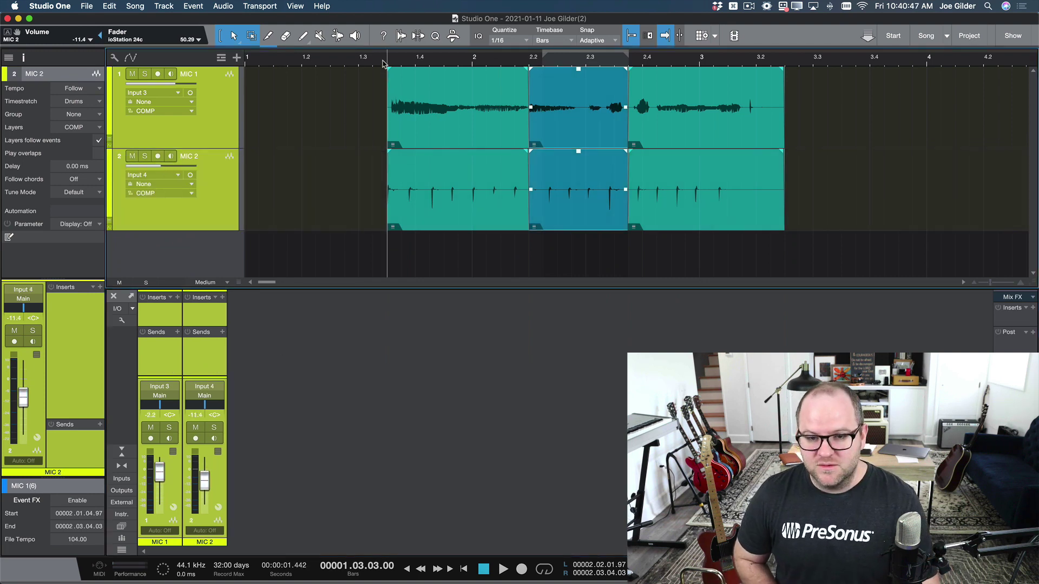
pyautogui.press('space')
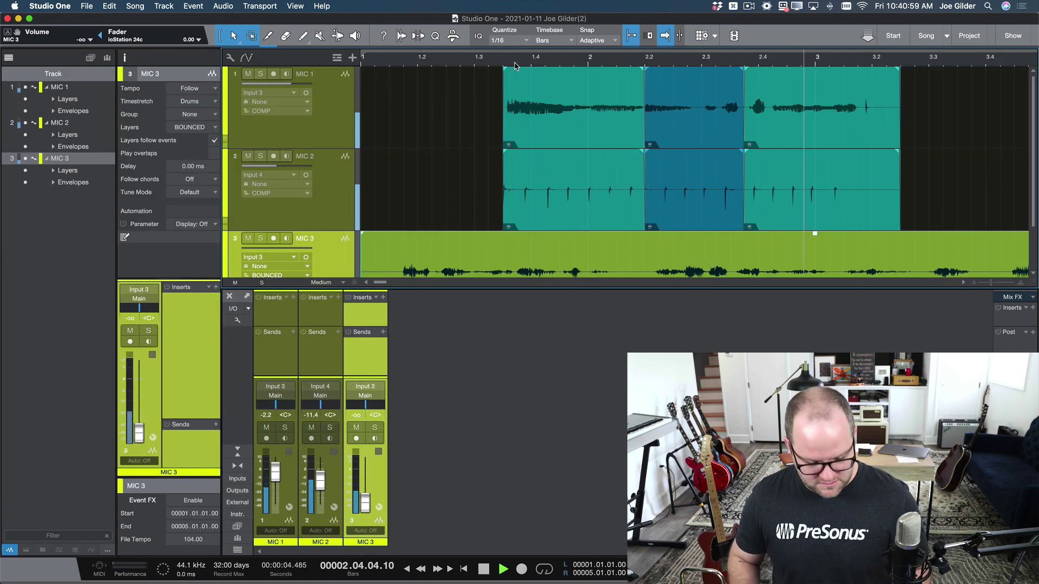
pyautogui.press('space')
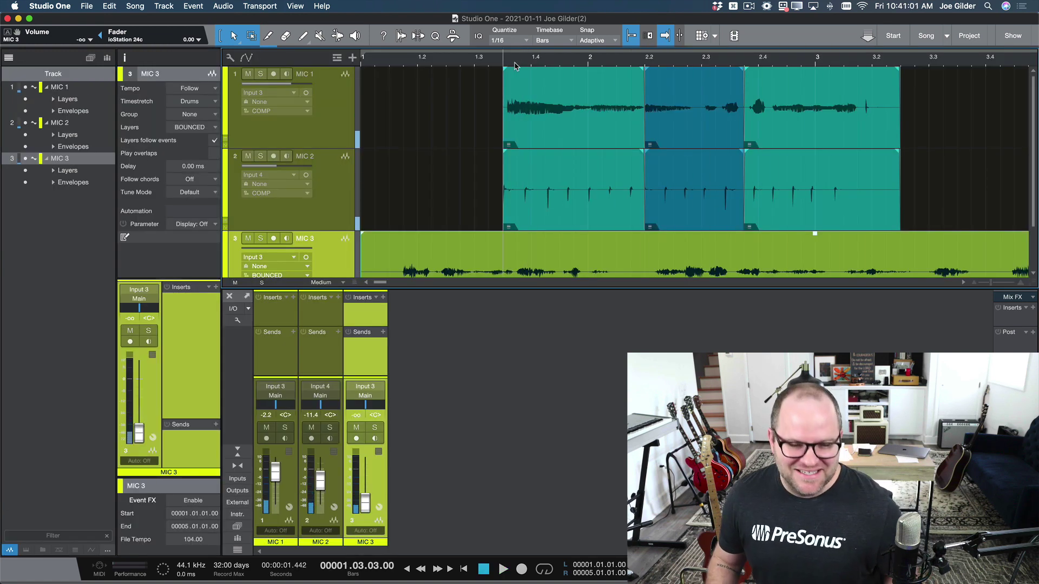
# Hide the console, fit the whole MIC 3 event in the arrangement, and select MIC 1.
pyautogui.press('F3')
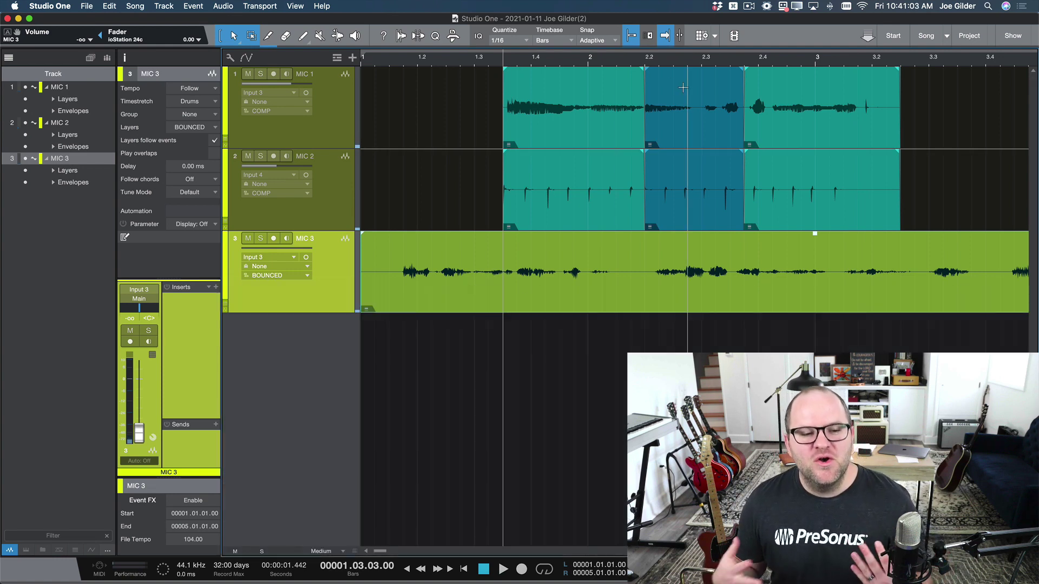
pyautogui.press('w')
pyautogui.press('w')
pyautogui.press('w')
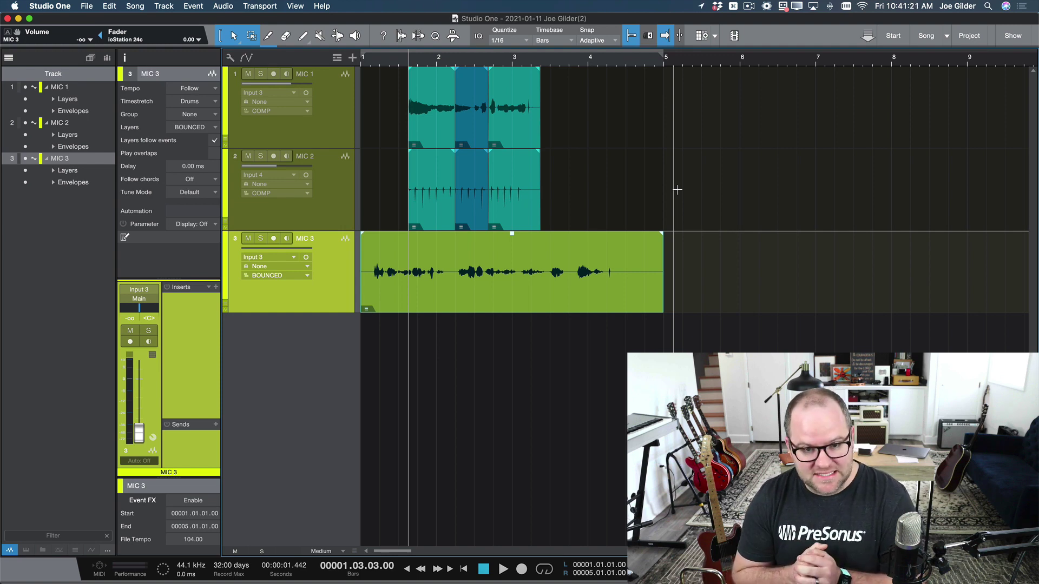
pyautogui.click(227, 225)
pyautogui.click(227, 224)
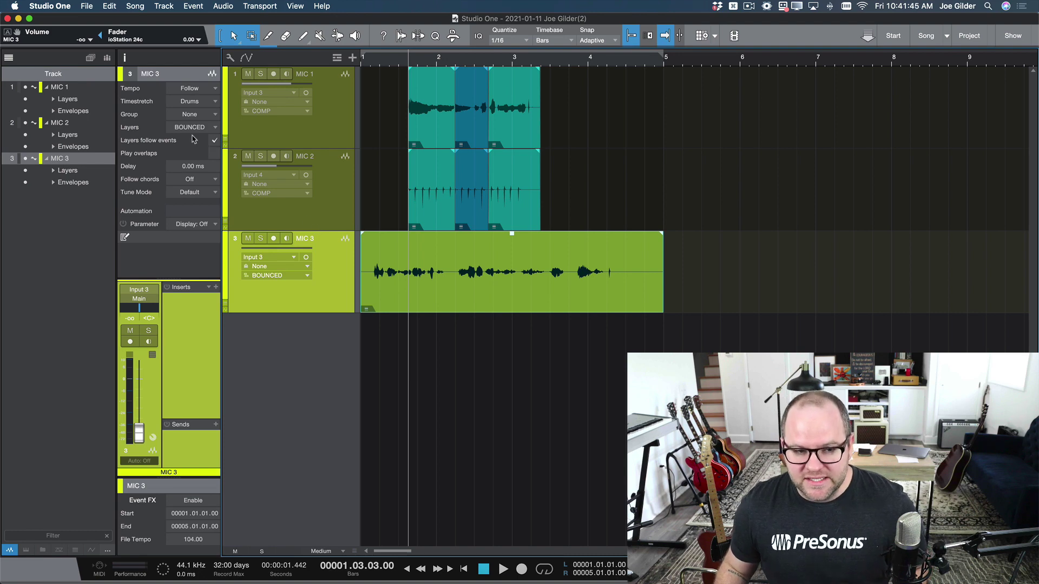
pyautogui.click(319, 118)
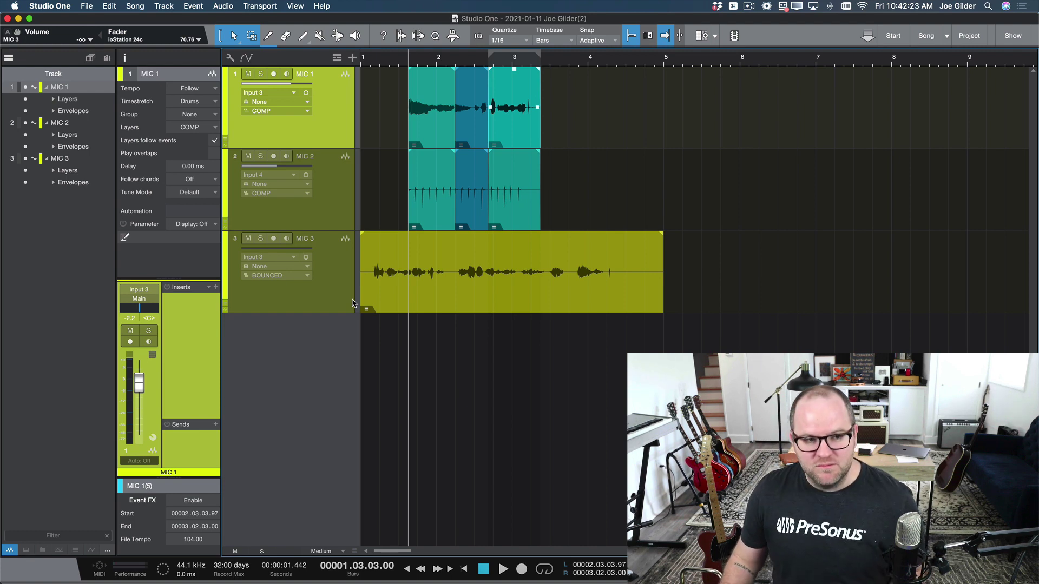
# Search the keyboard shortcut preferences for "layer", review the layer commands, and close the preferences without saving.
pyautogui.press('super+comma')
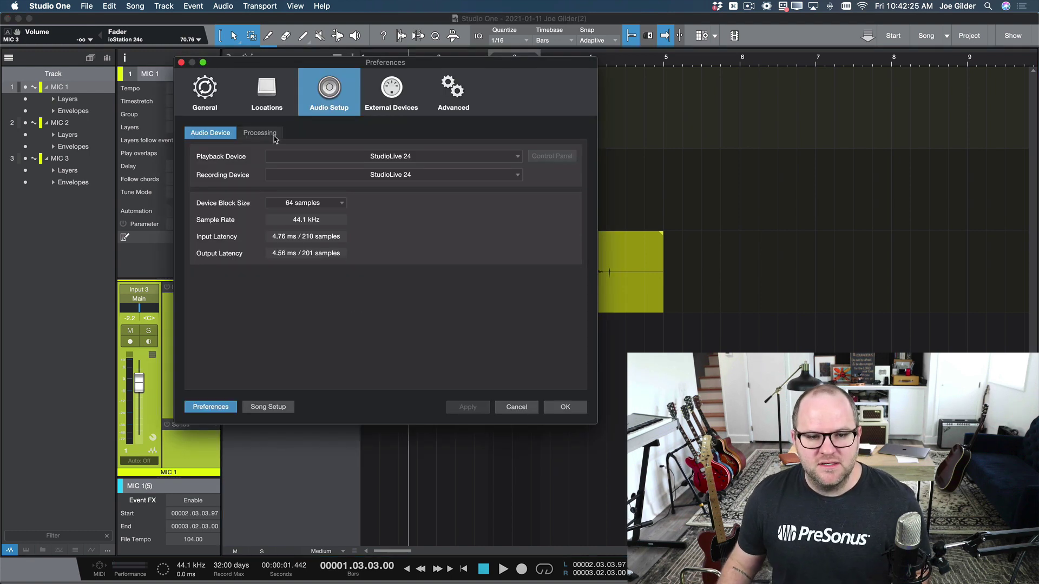
pyautogui.click(228, 110)
pyautogui.click(306, 133)
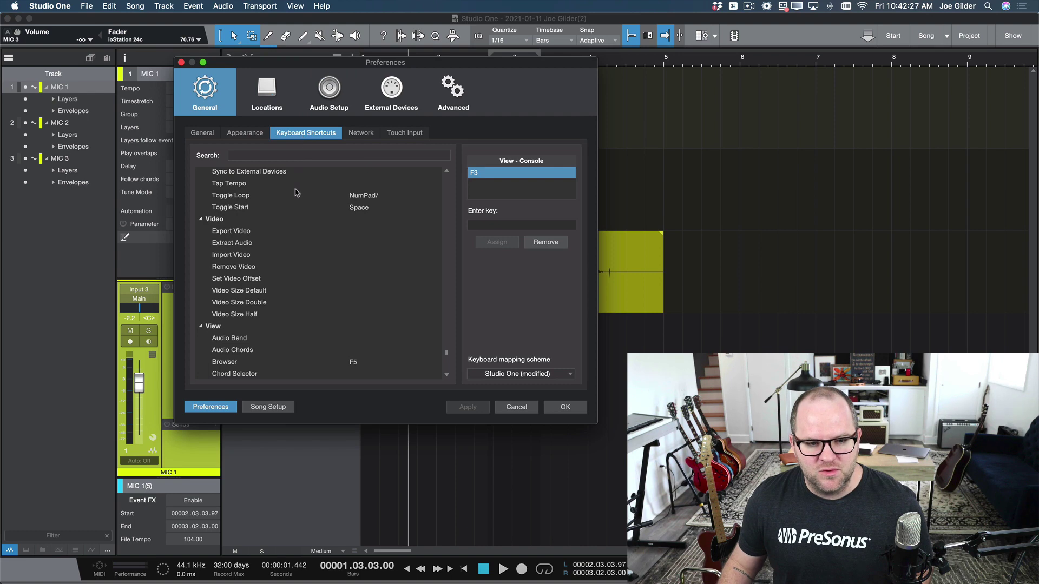
pyautogui.click(301, 156)
pyautogui.write('layer')
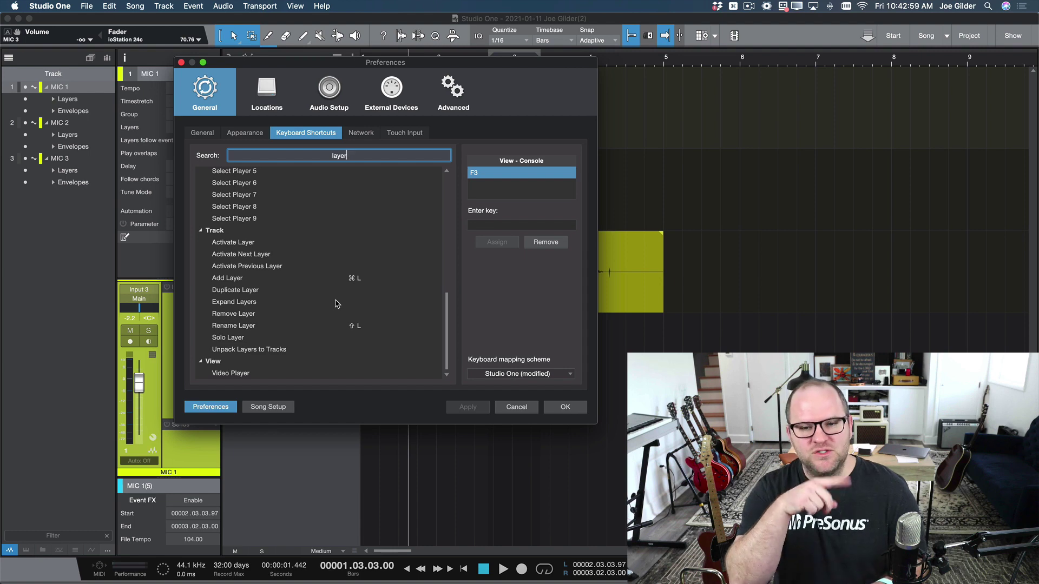
pyautogui.click(513, 407)
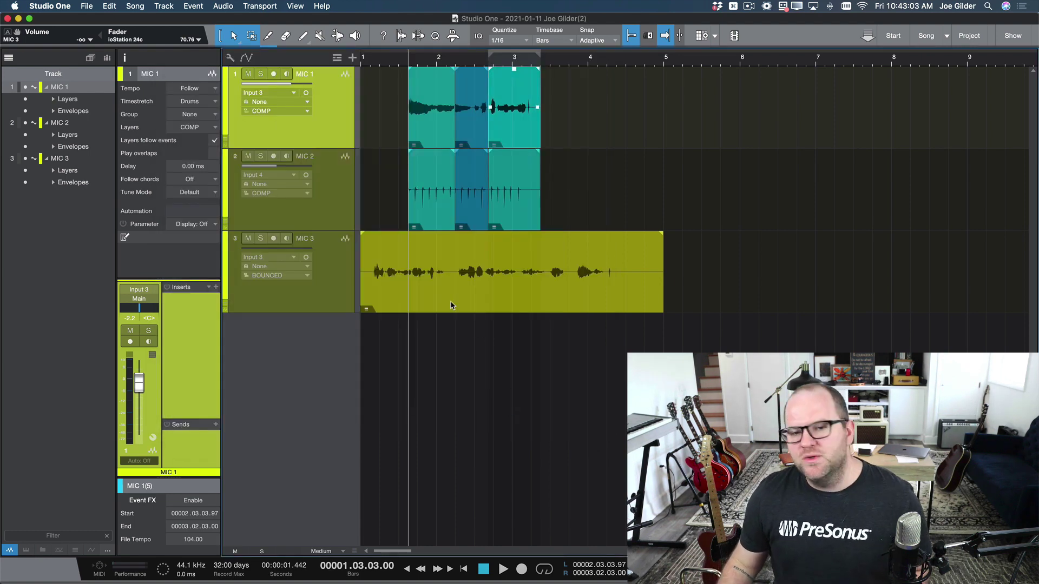